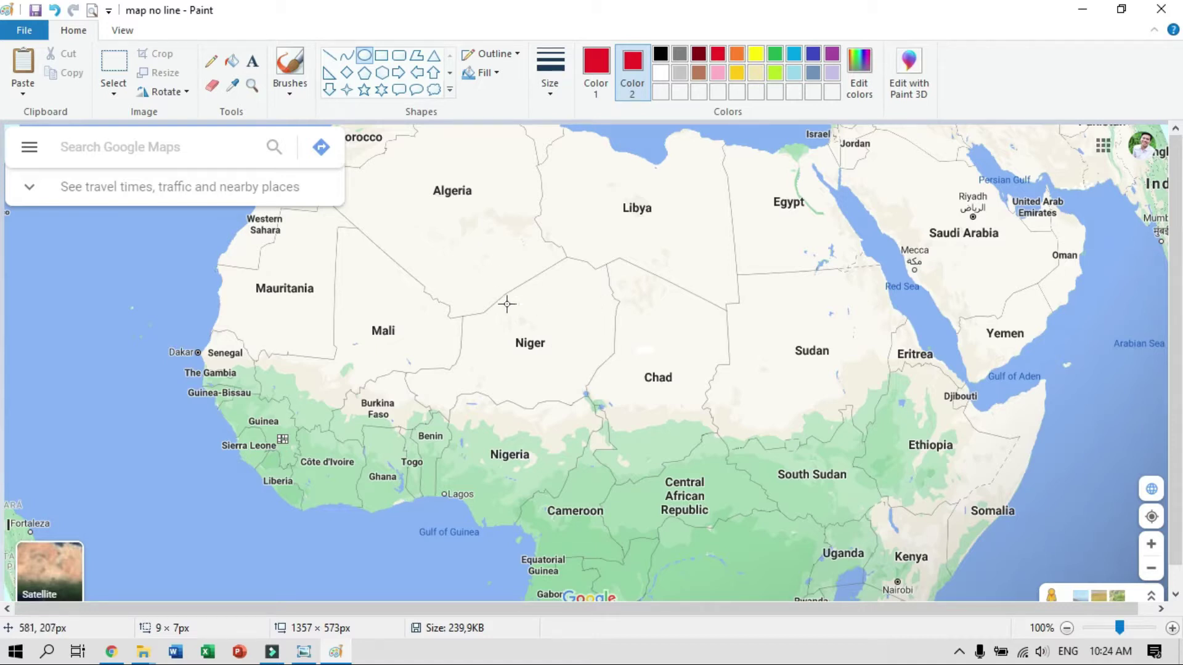
Add small red dots on Niger and Eritrea, and join the Sierra Leone, Niger and Eritrea dots with straight red lines
mouse_move(520, 327)
left_mouse_down()
mouse_move(544, 351)
mouse_move(525, 331)
left_mouse_up()
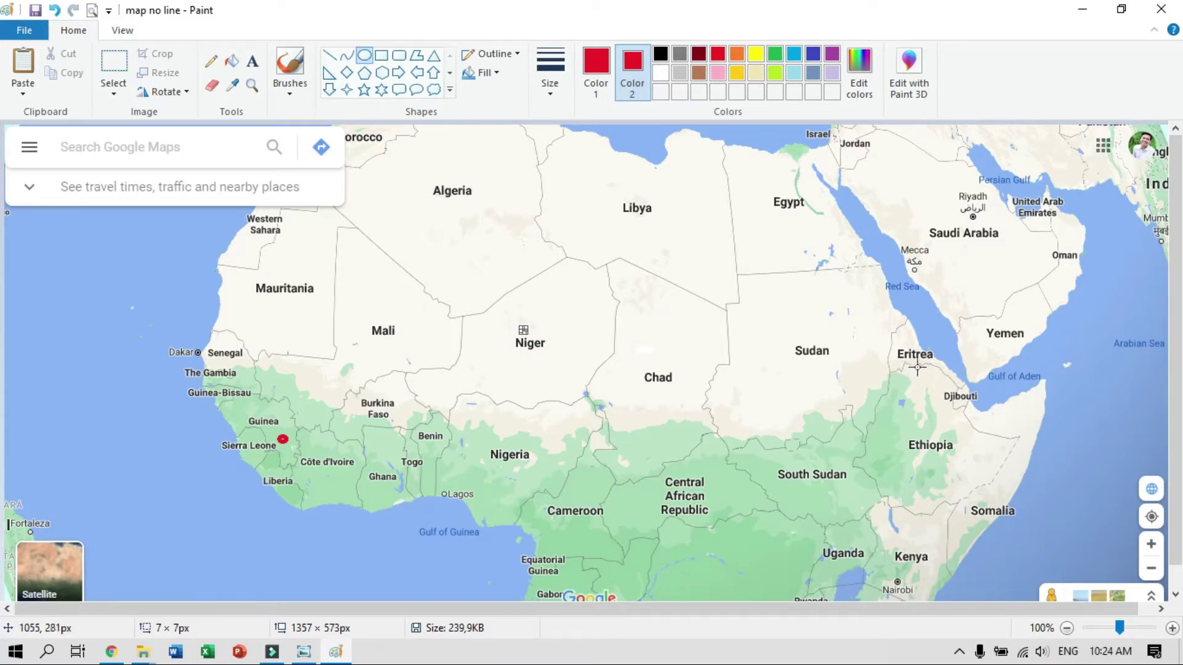
left_click_drag(902, 360, 908, 365)
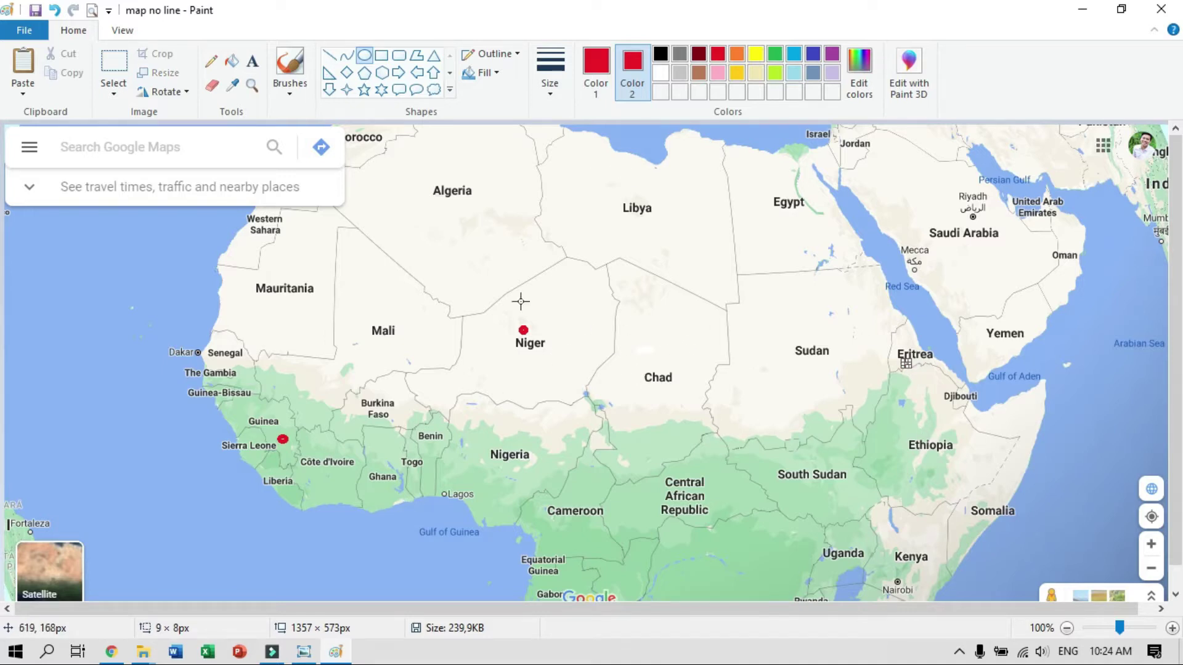
left_click(329, 55)
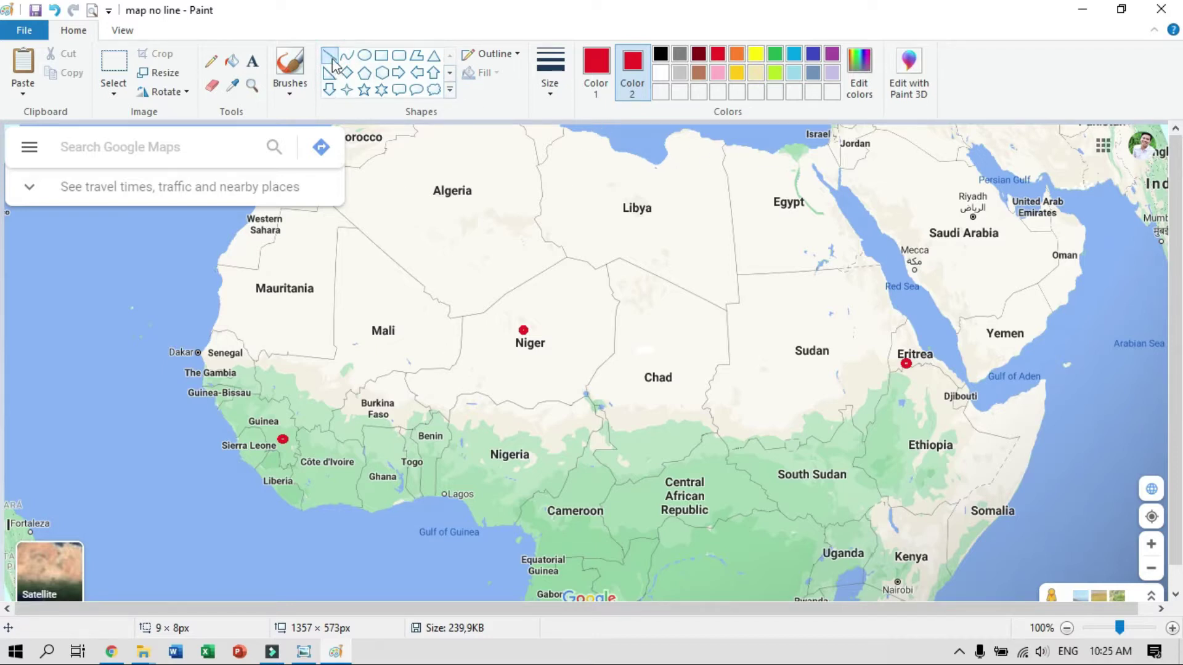
left_click_drag(283, 439, 523, 330)
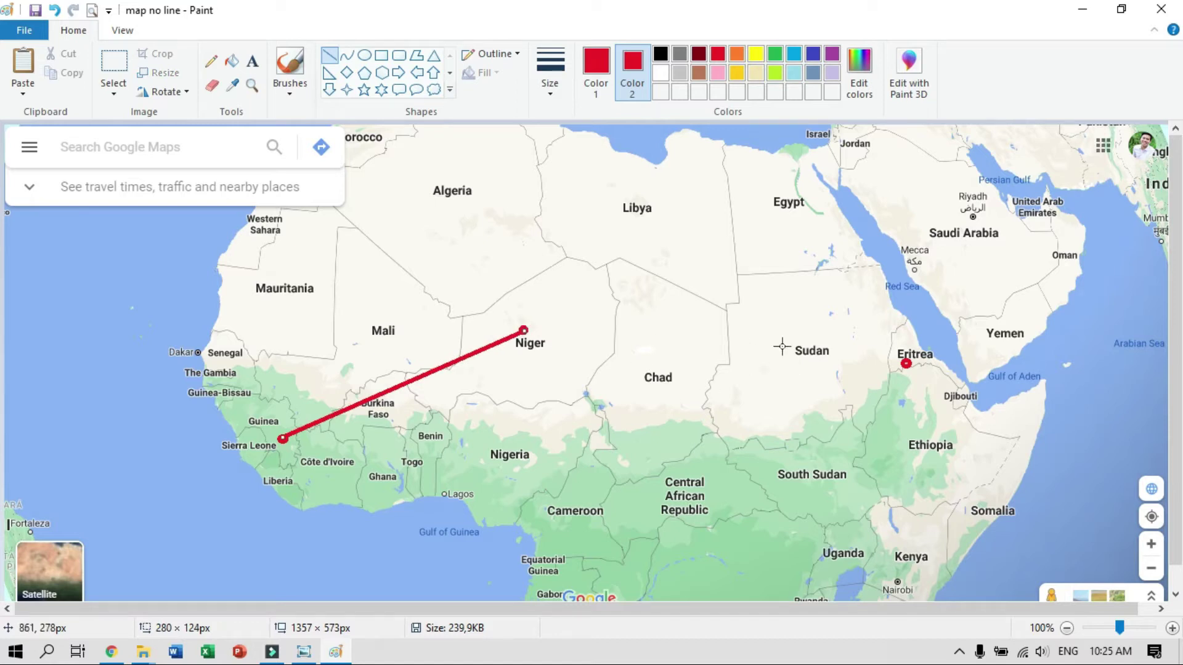
left_click(331, 55)
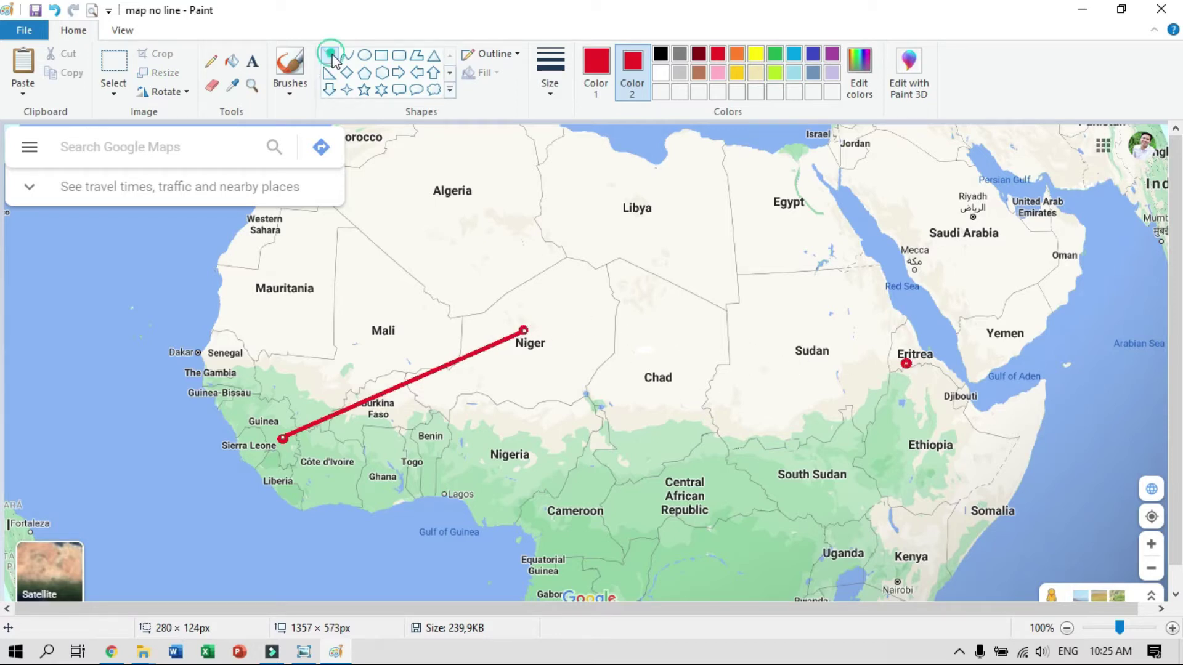
left_click_drag(523, 329, 905, 364)
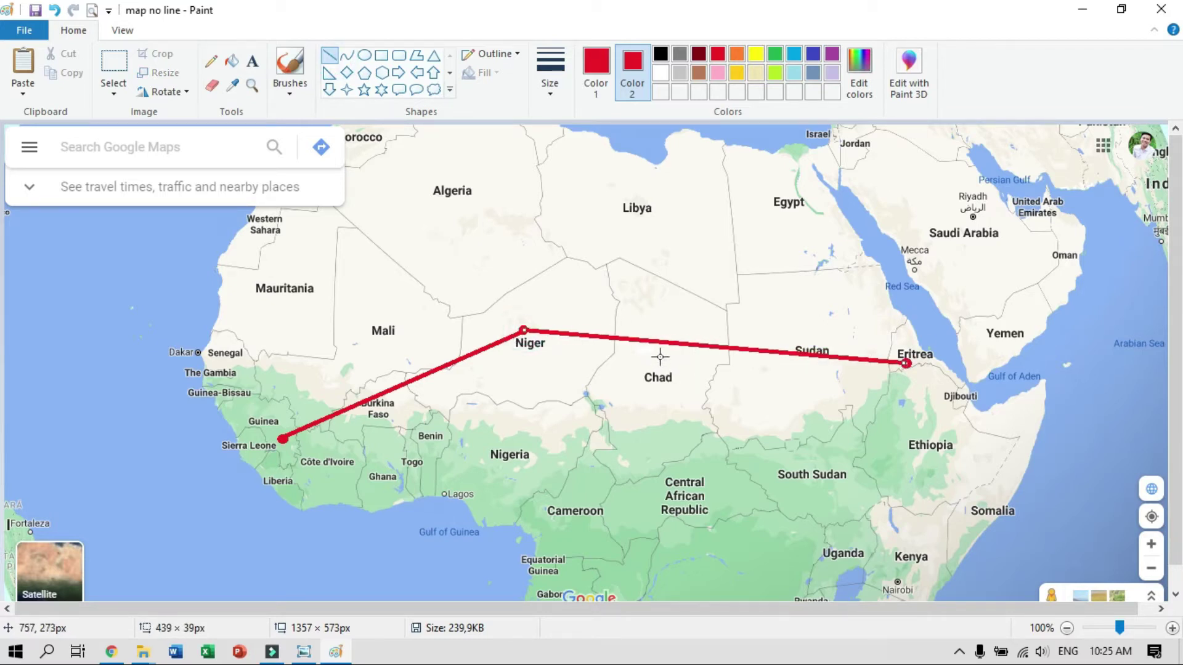
Save the marked-up map as a separate PNG picture named "map with line" in the Pictures folder, accepting the loss of transparency
left_click(23, 33)
mouse_move(179, 188)
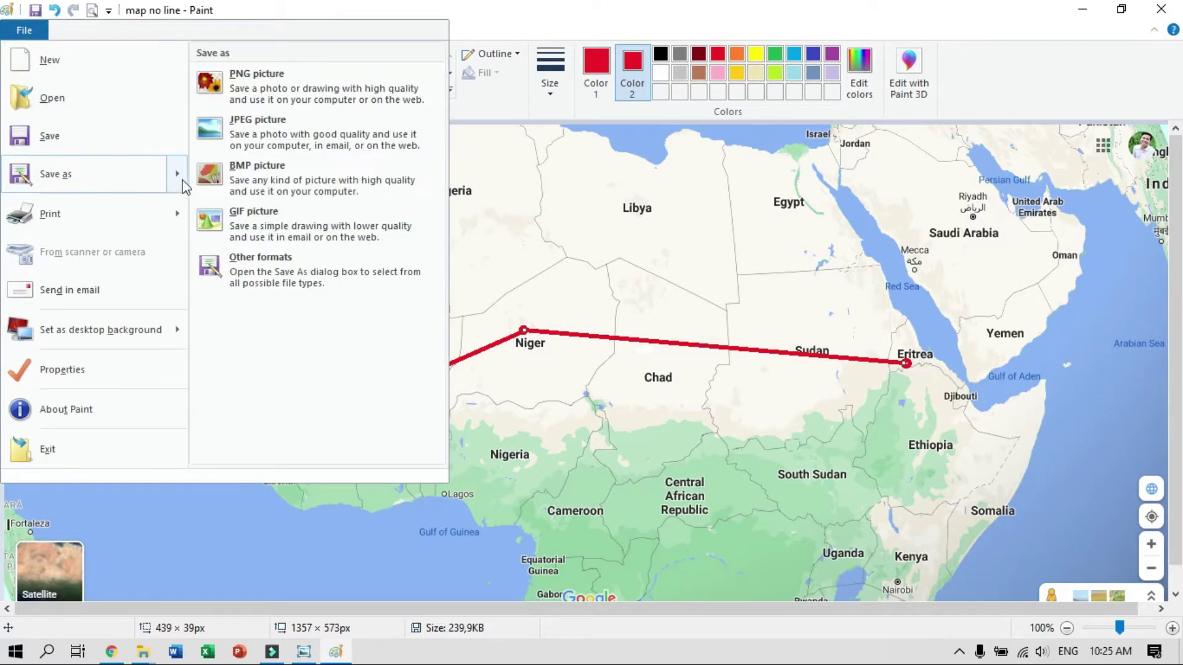
left_click(303, 98)
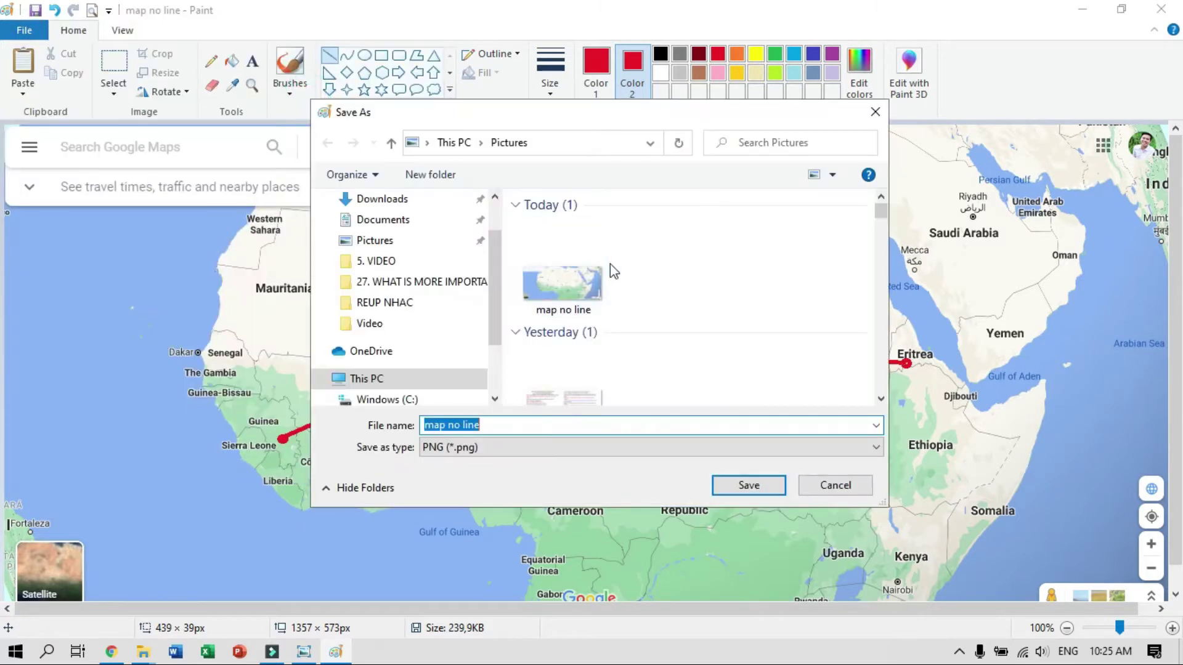
left_click_drag(526, 425, 450, 427)
type("ui")
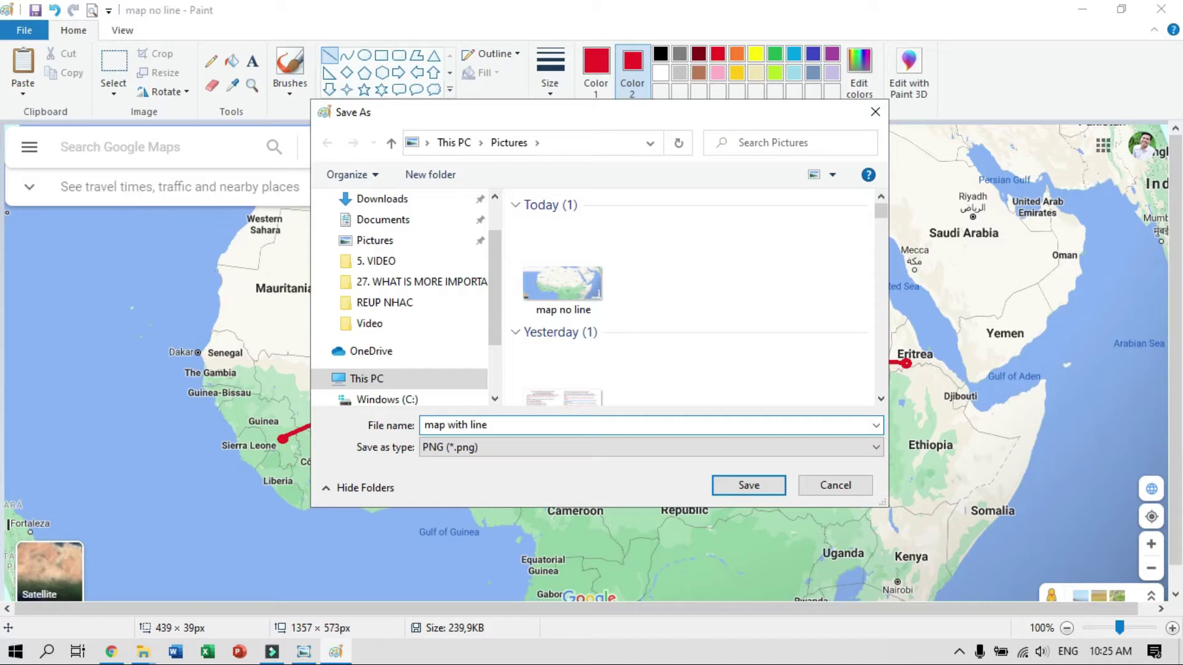
type("th line")
key("Return")
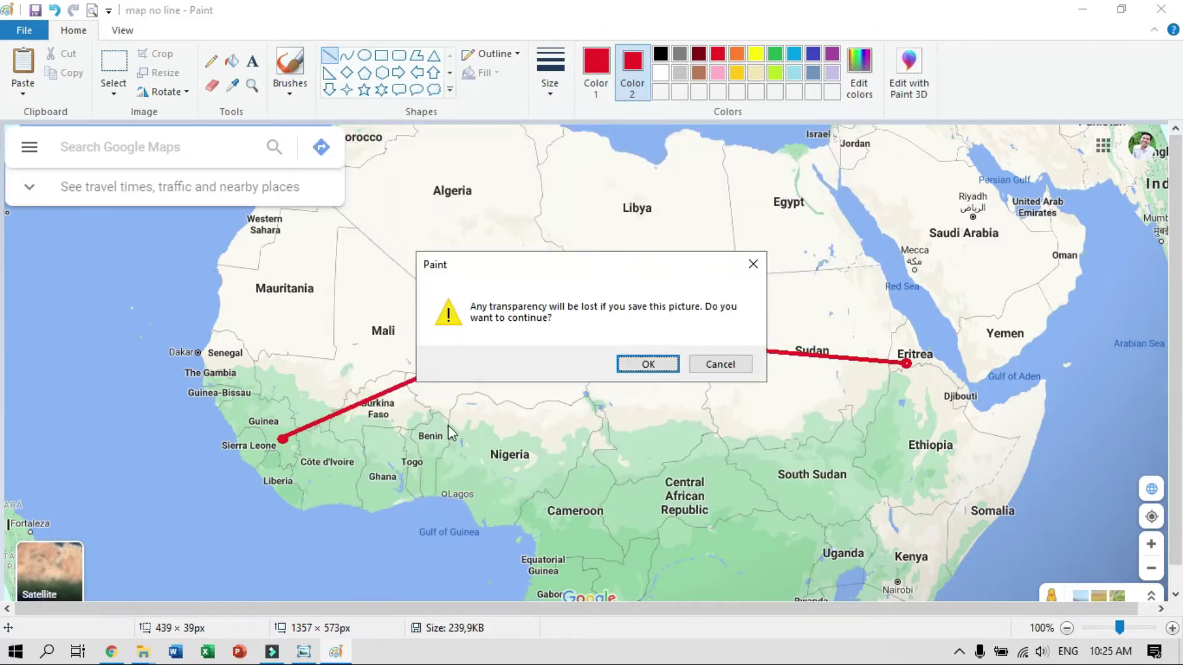
left_click(666, 368)
Close Paint and the map preview in Windows Photo Viewer, and switch to Wondershare Filmora
left_click(1158, 11)
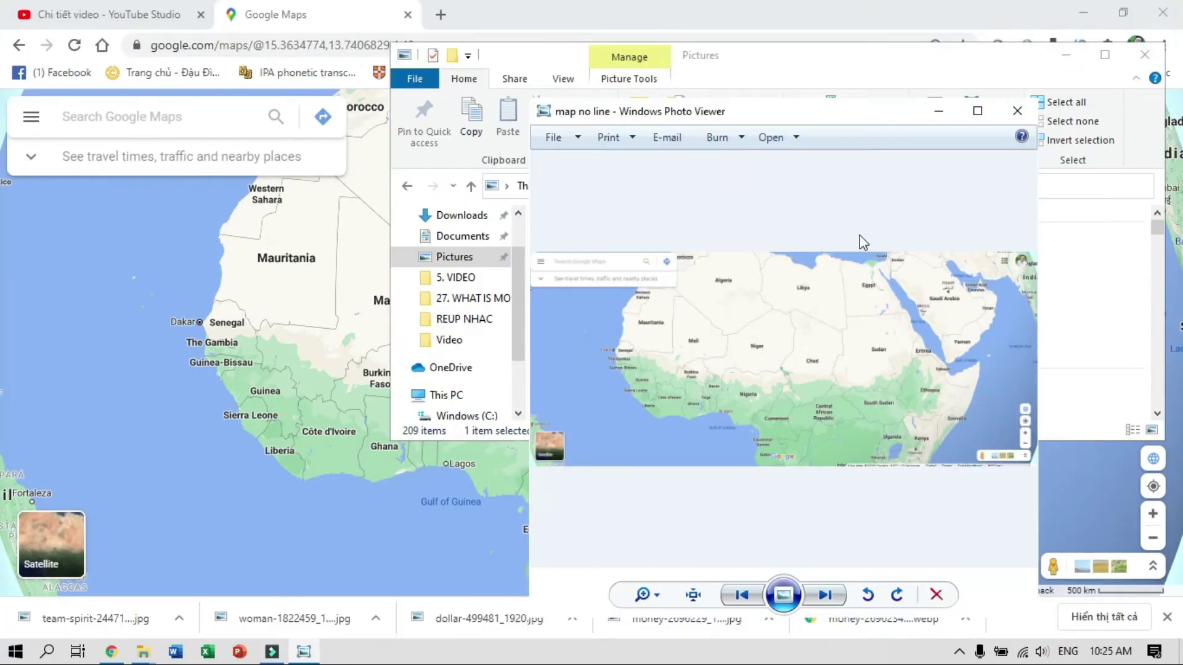
left_click(1017, 111)
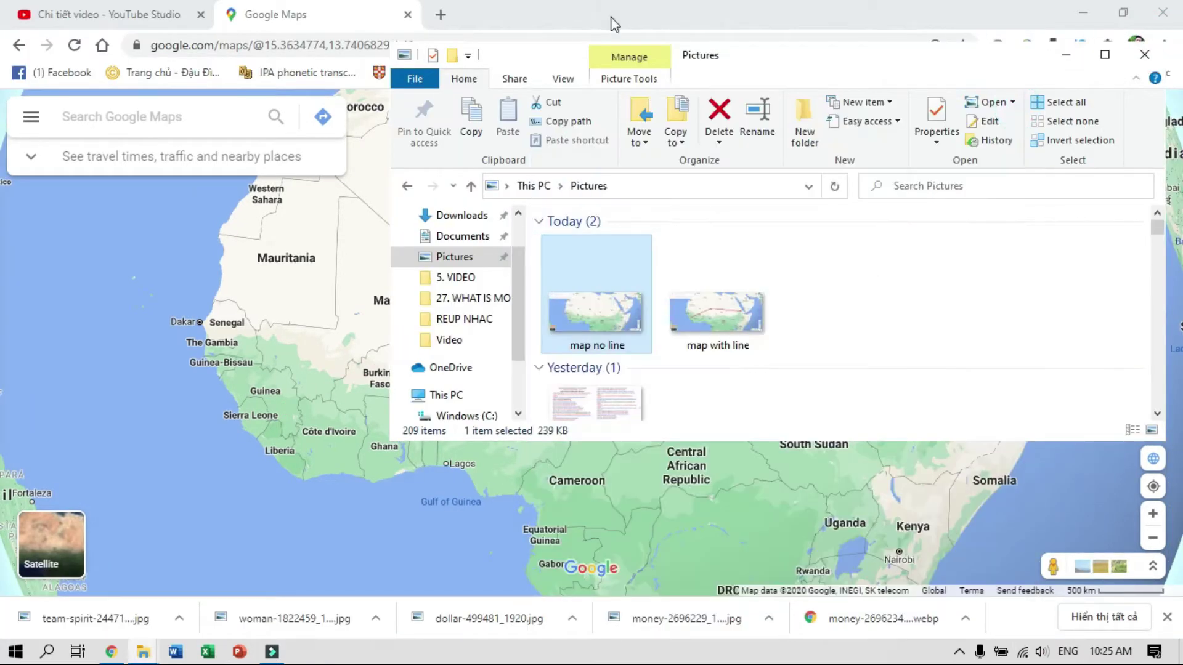
left_click(271, 652)
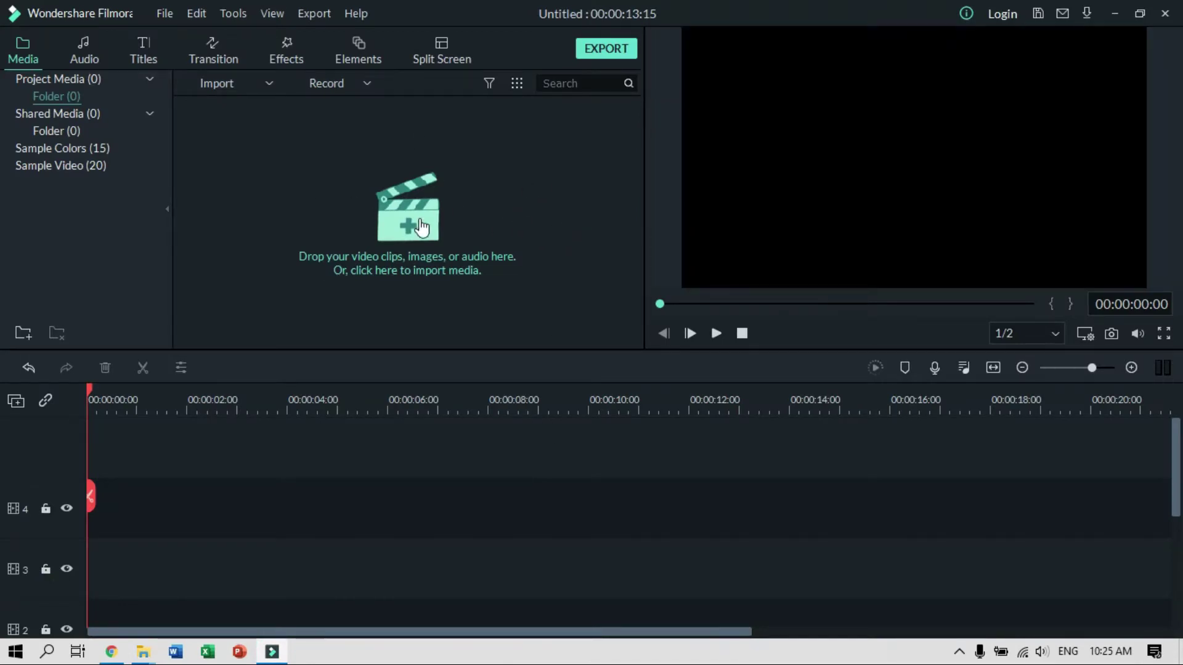
Import the "map with line" and "map no line" images from the Pictures folder into the project media
left_click(504, 184)
left_click(70, 127)
left_click(74, 161)
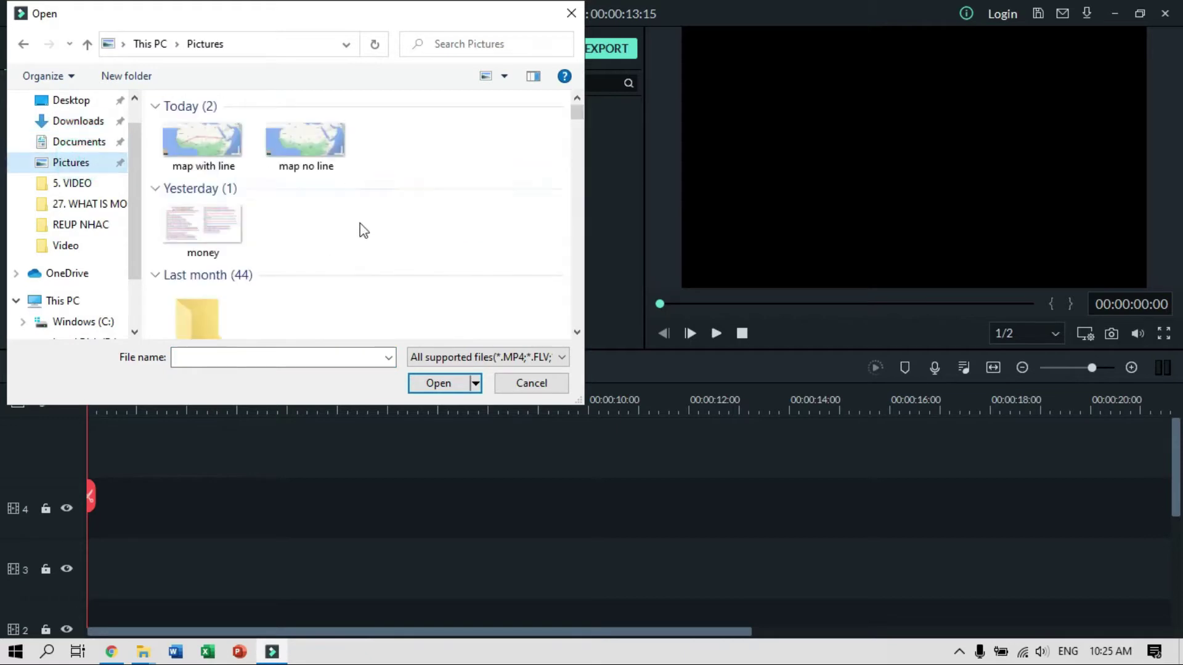
left_click(294, 149)
left_click(237, 145, "ctrl")
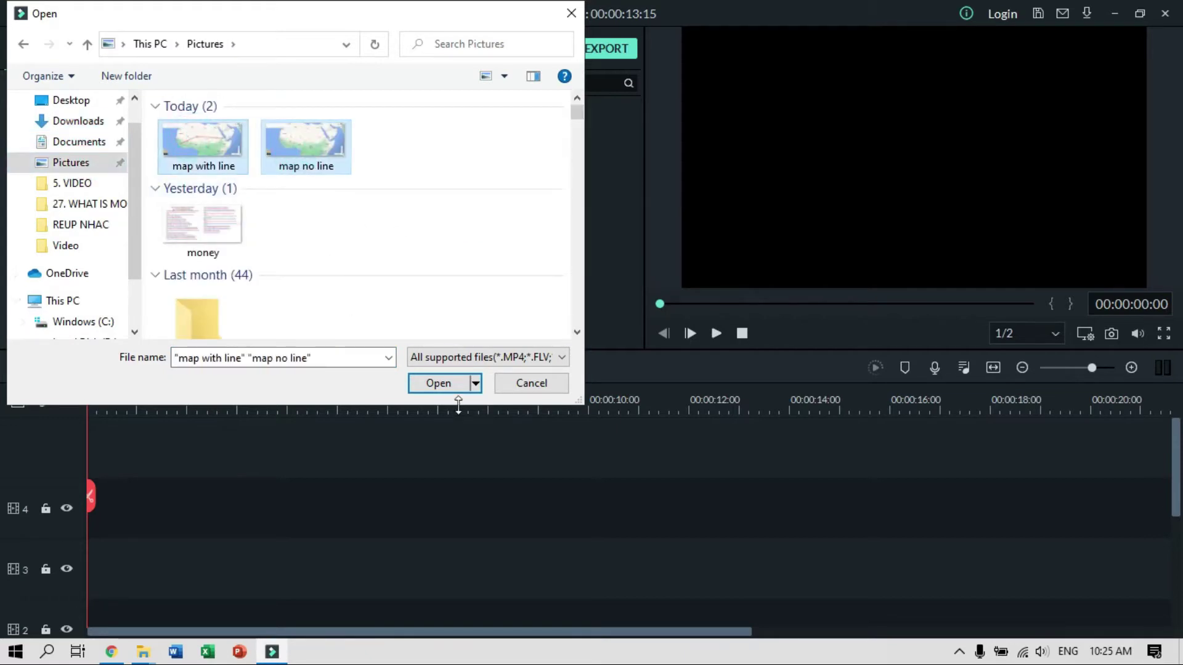
left_click(440, 384)
Place "map no line" on track 3 and "map with line" on track 4, both at the start of the timeline
left_click(408, 241)
left_click_drag(400, 154, 80, 564)
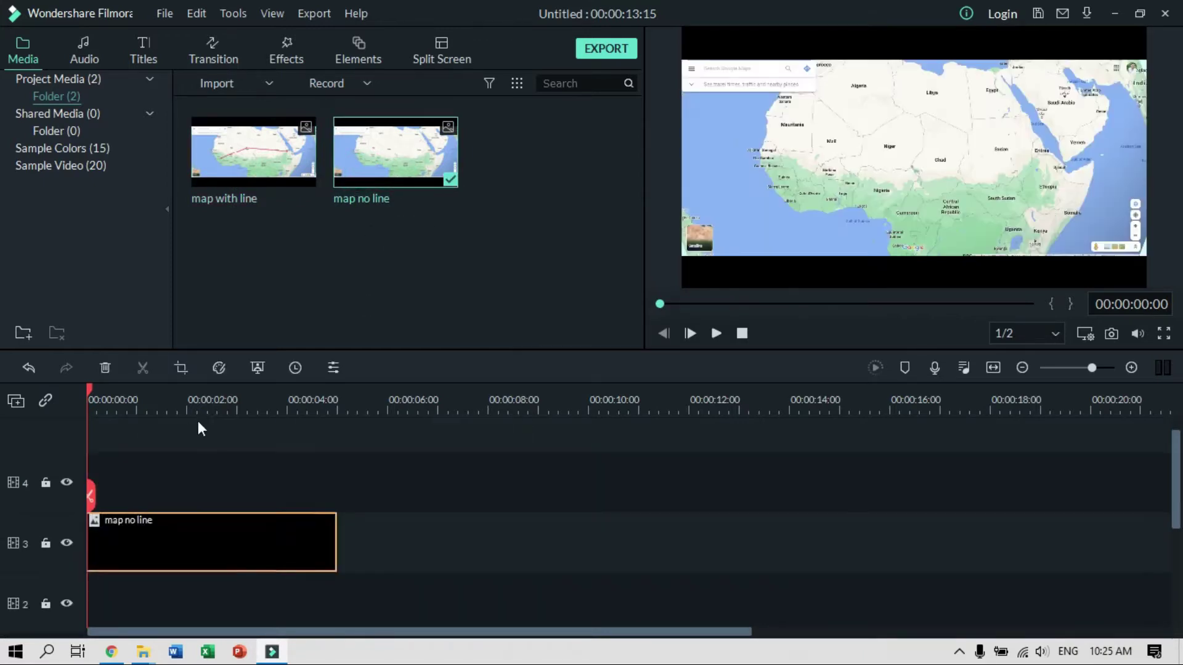
left_click_drag(301, 181, 80, 460)
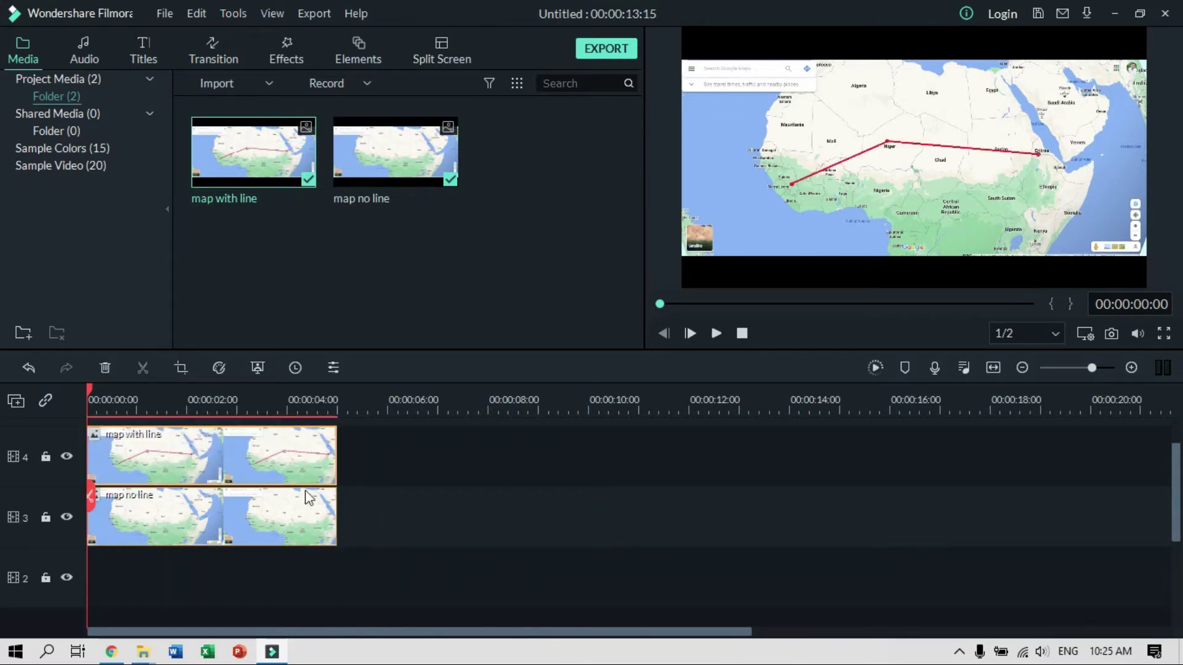
Select both map clips and extend them together to about 14.5 seconds
left_click(316, 526, "ctrl")
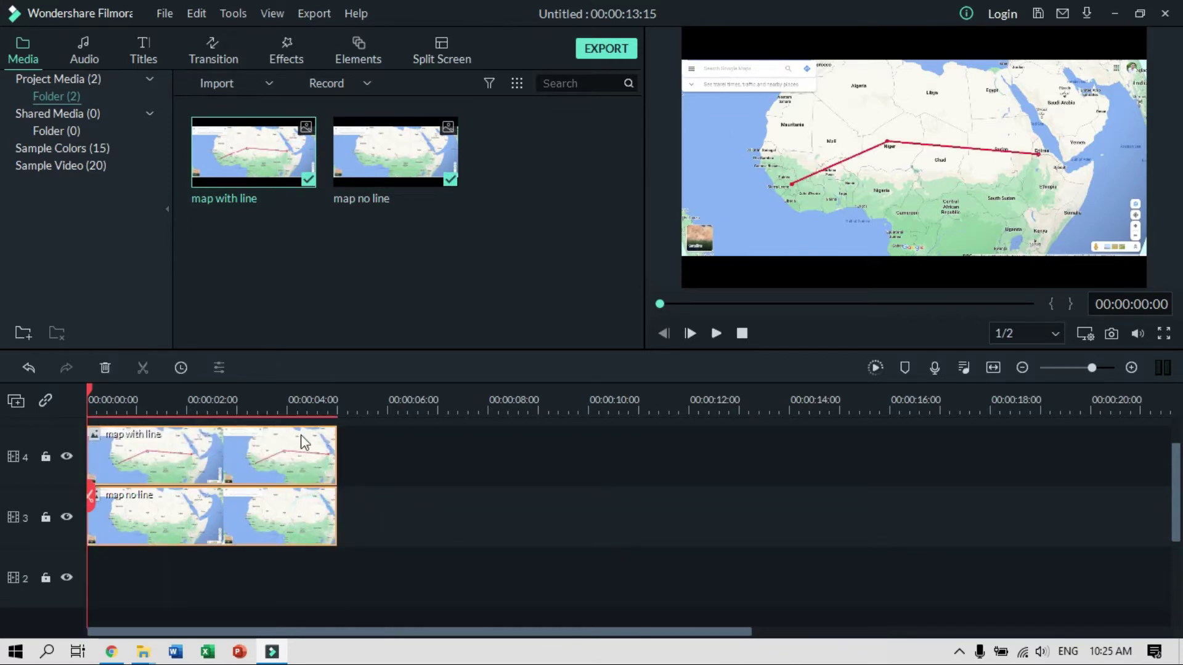
left_click_drag(339, 467, 818, 518)
left_click(822, 567)
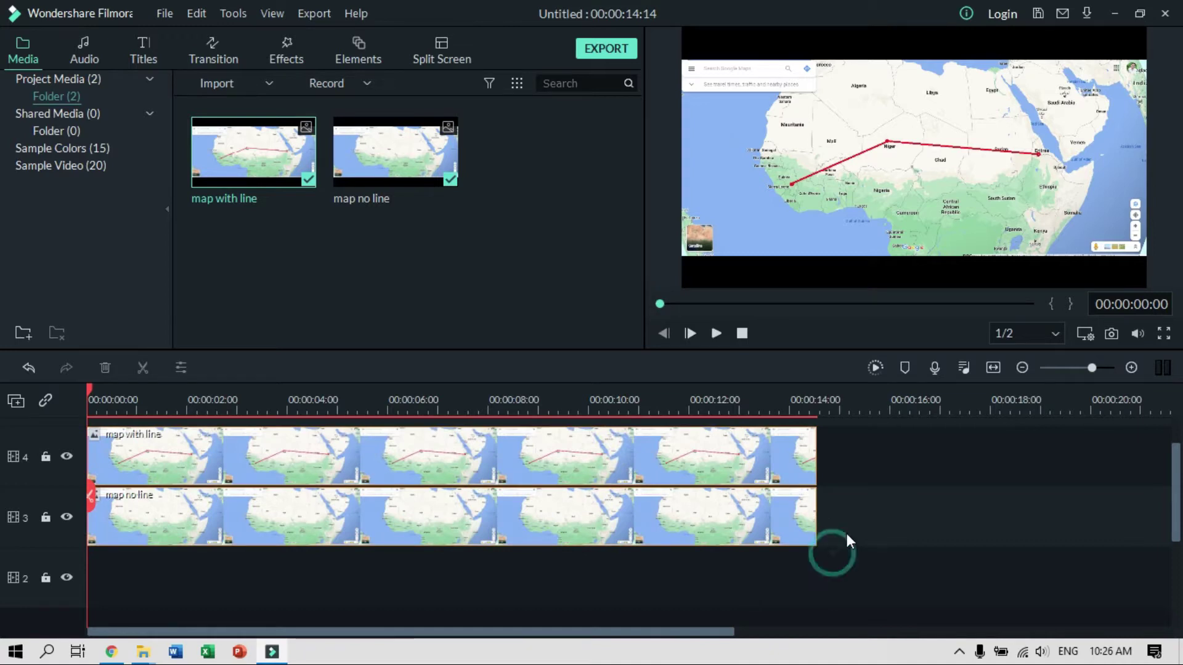
Move the "map with line" clip to track 3, directly after the "map no line" clip
scroll(635, 523, "up", 1)
left_click_drag(199, 485, 930, 549)
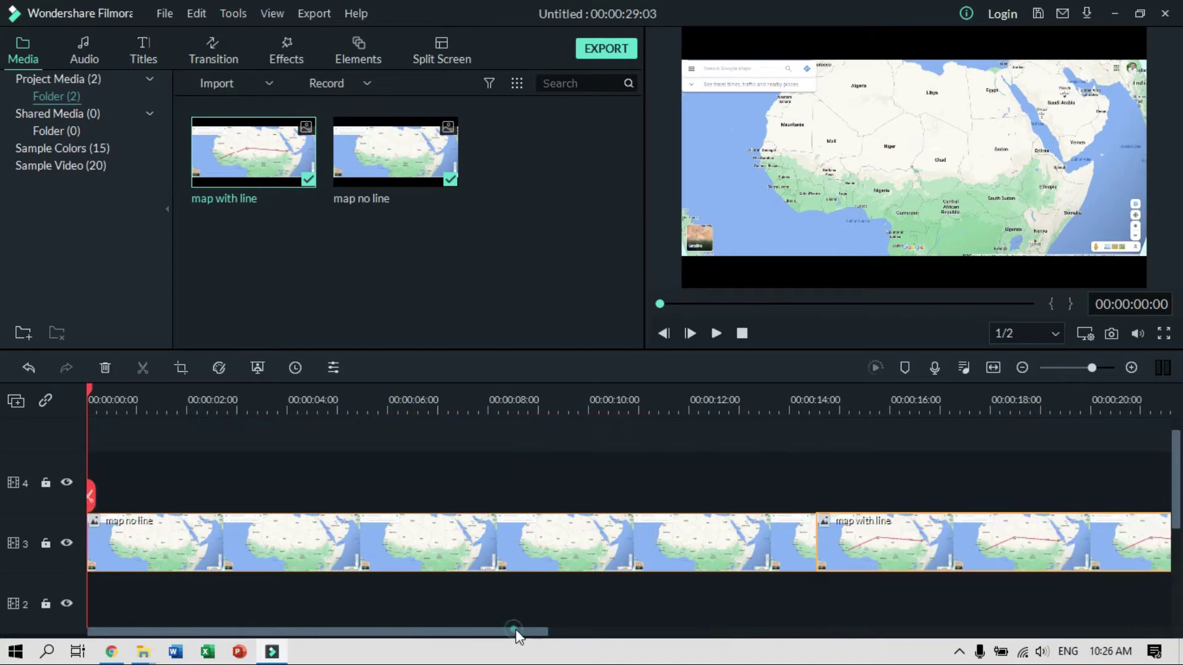
left_click_drag(516, 632, 628, 624)
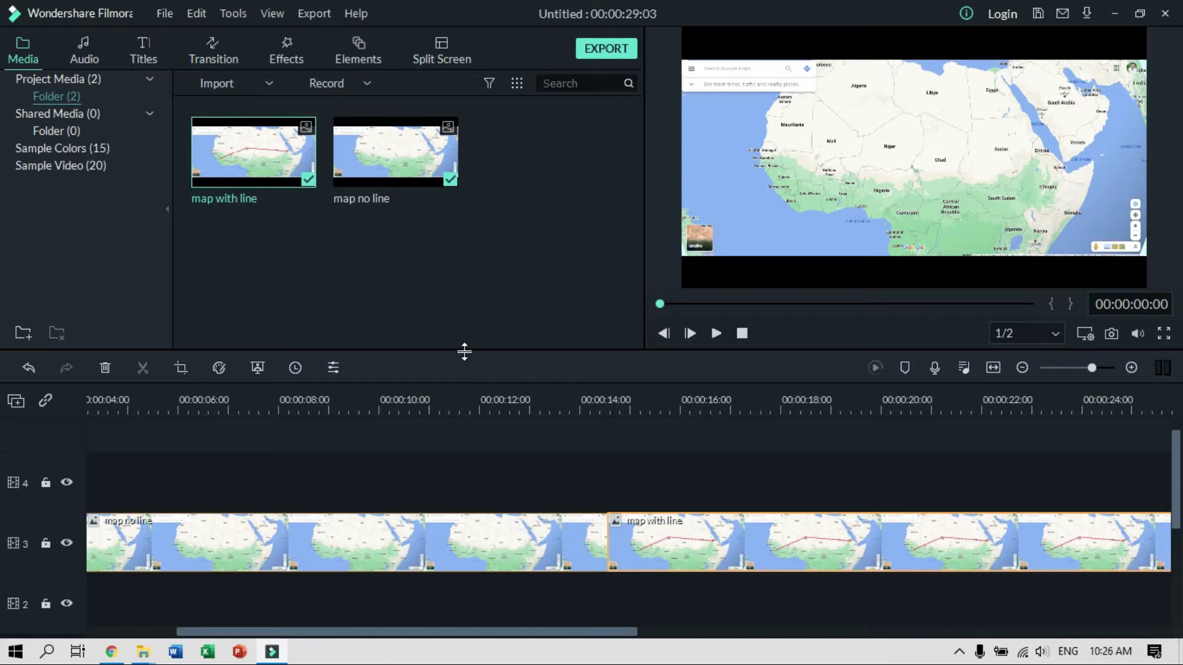
left_click_drag(549, 629, 421, 638)
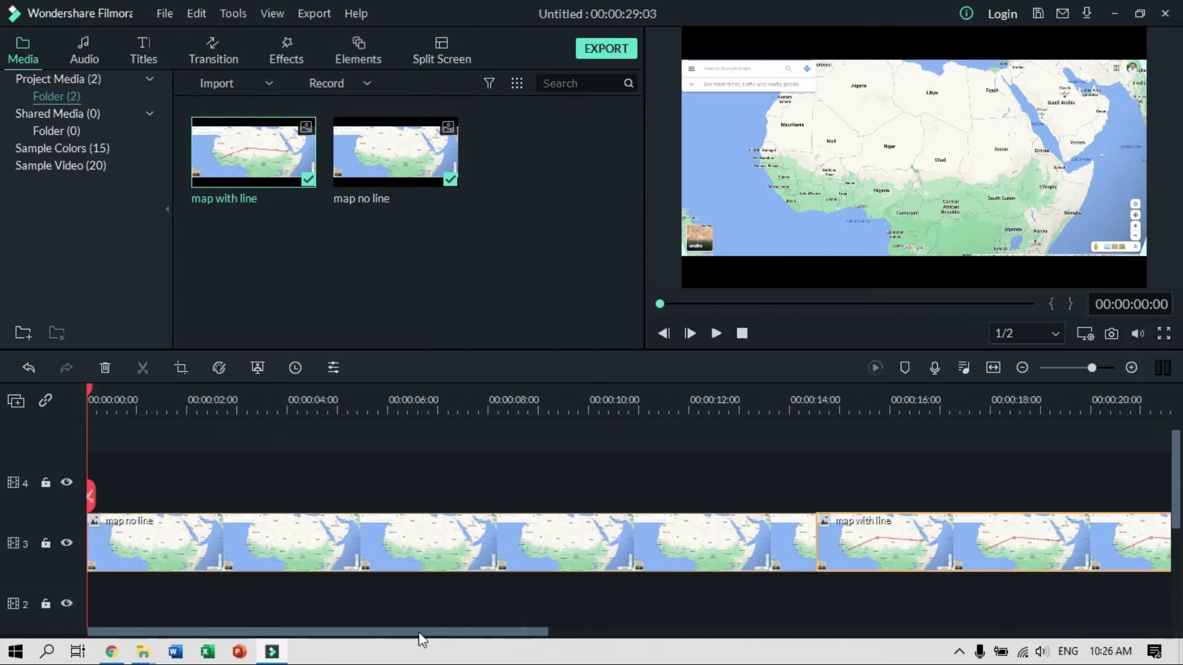
Search all included transitions for "er" and apply Erase Slide between the two map clips
left_click(216, 50)
mouse_move(237, 158)
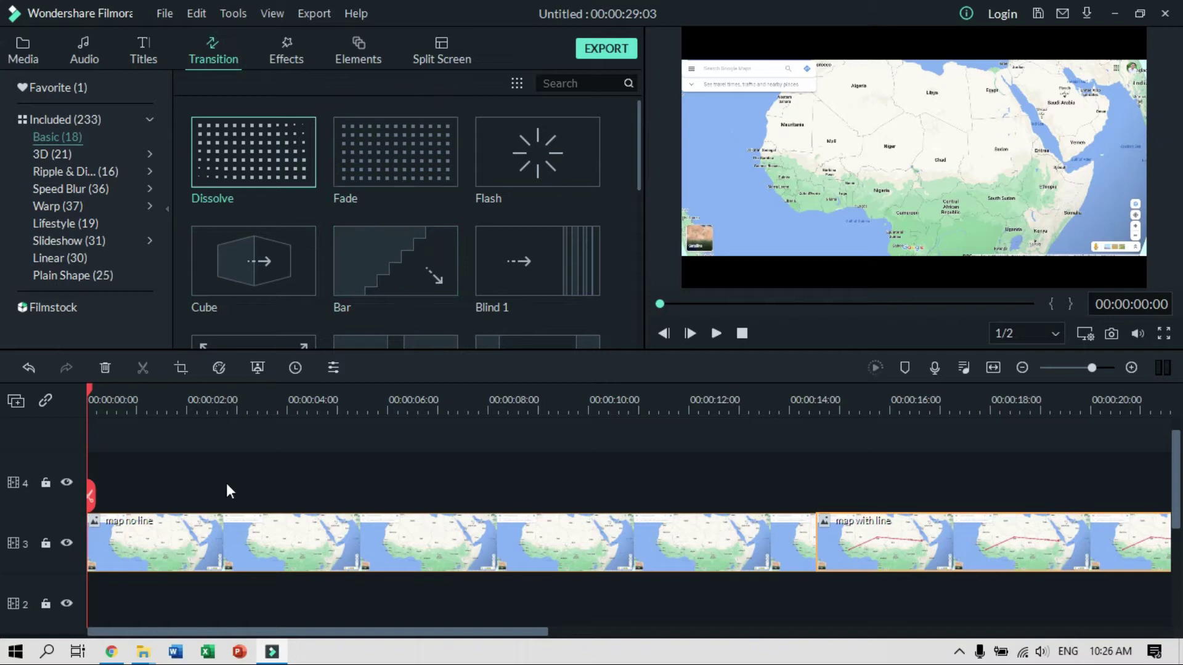
left_click(579, 83)
type("er")
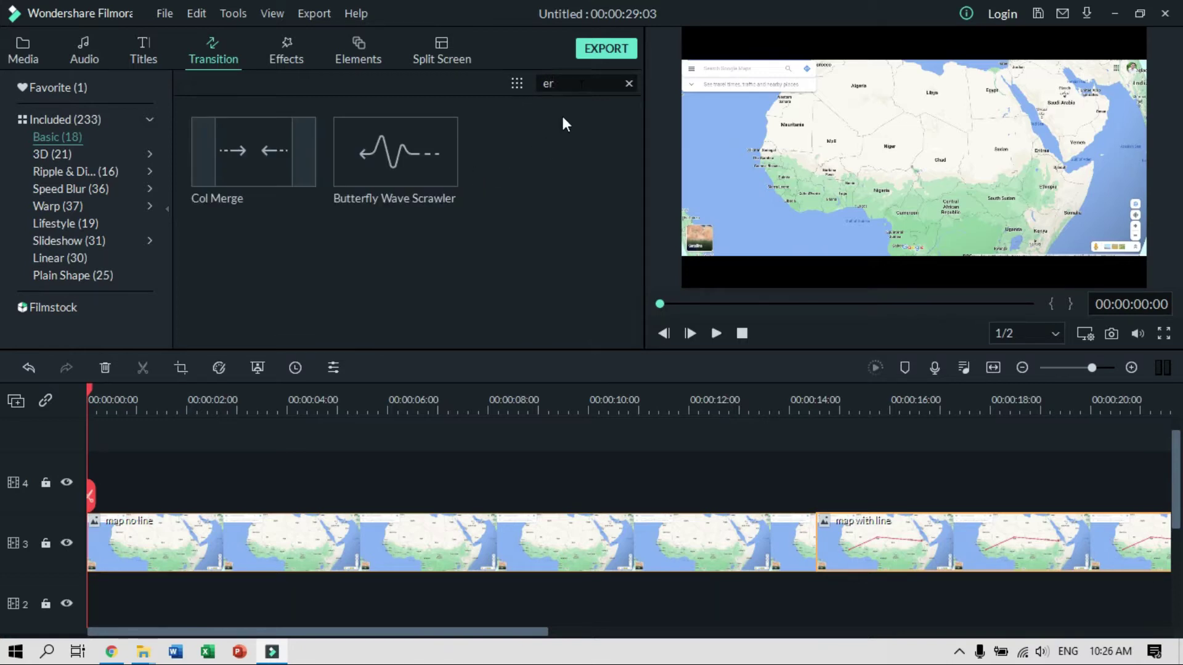
left_click(62, 120)
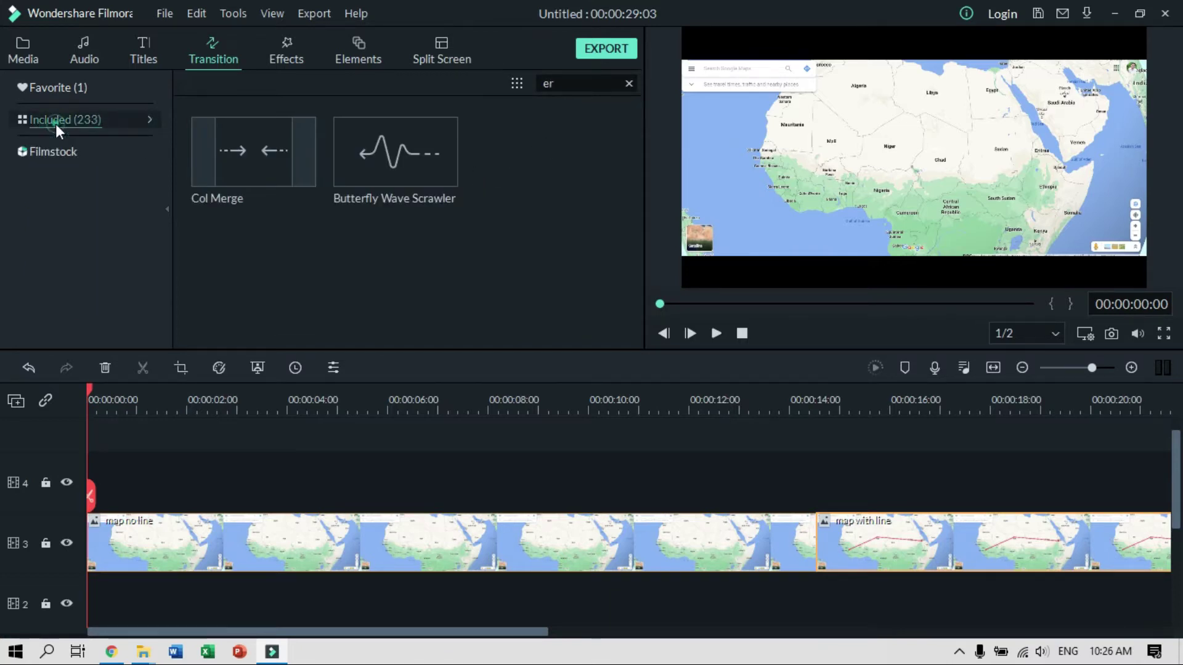
left_click(88, 119)
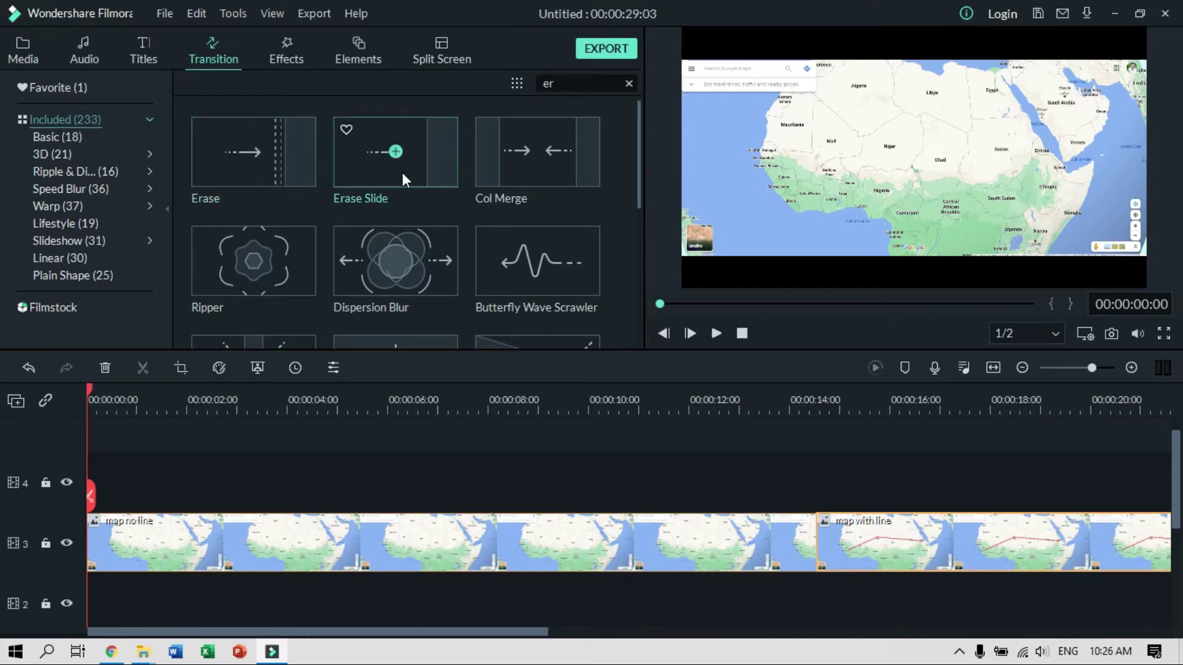
mouse_move(414, 174)
left_mouse_down()
mouse_move(489, 345)
mouse_move(785, 533)
mouse_move(826, 536)
left_mouse_up()
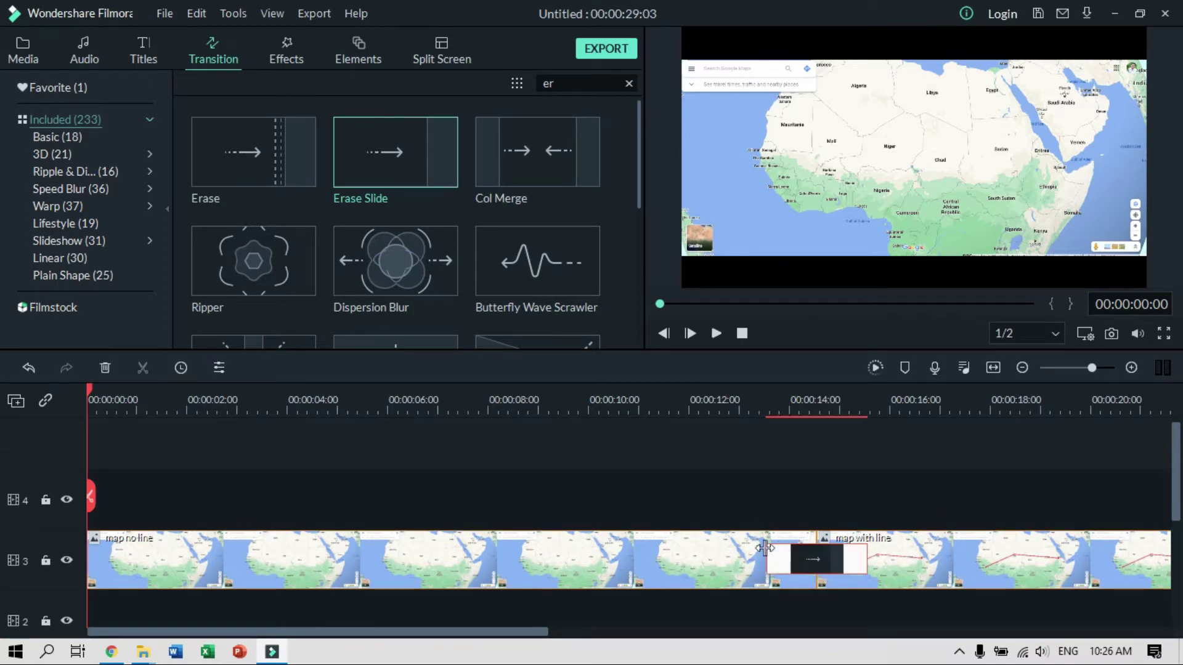
Stretch the Erase Slide transition over the full length of both clips and play back the line animation
scroll(764, 548, "down", 1)
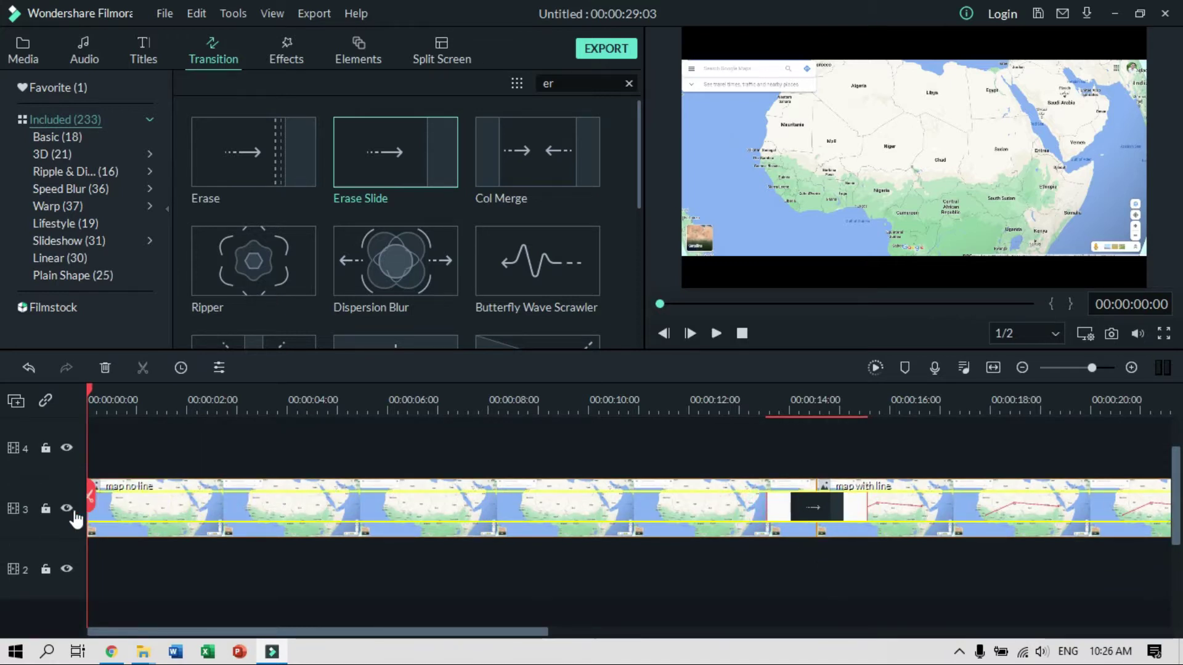
key("ctrl+a")
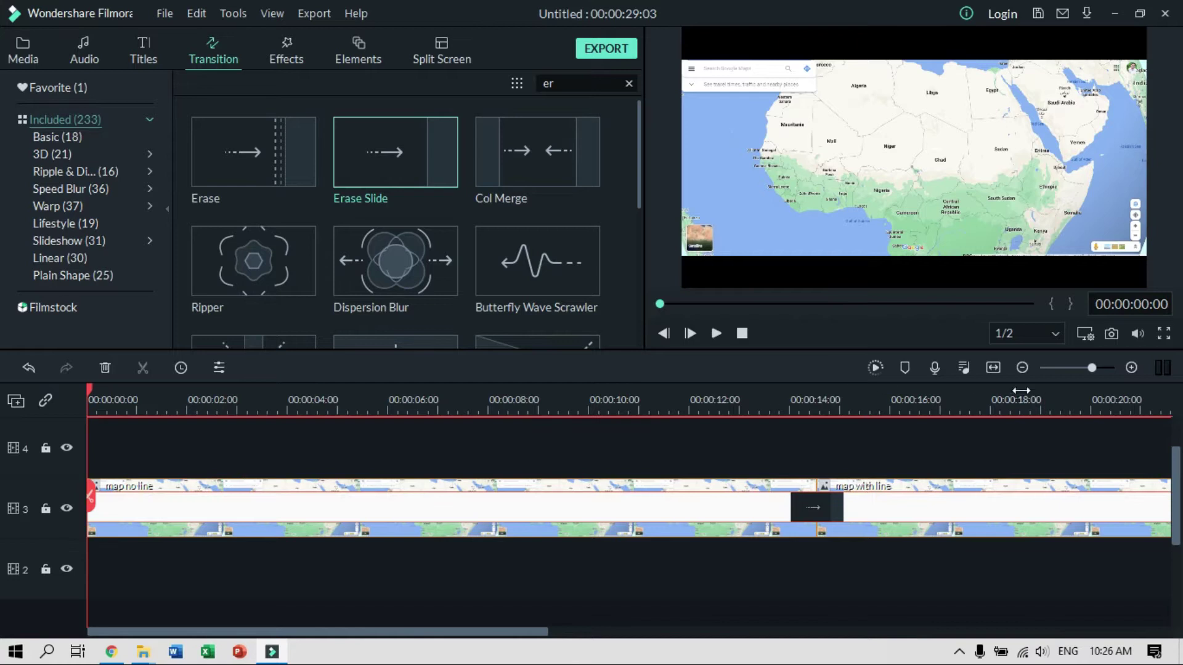
left_click(1022, 368)
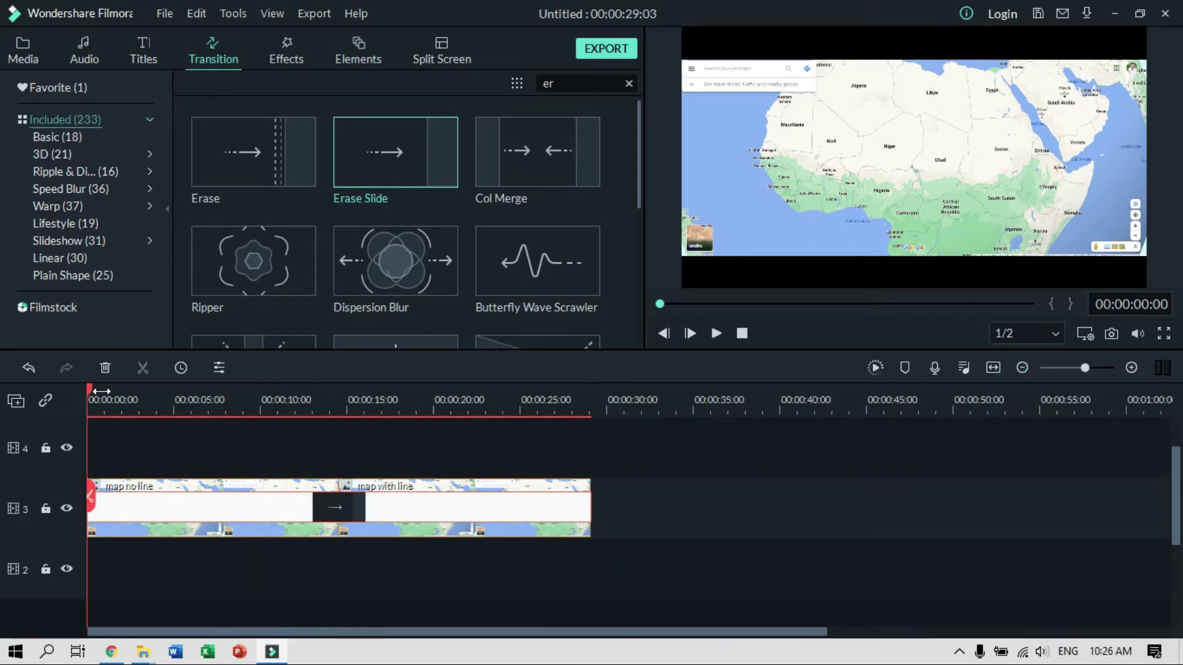
key("space")
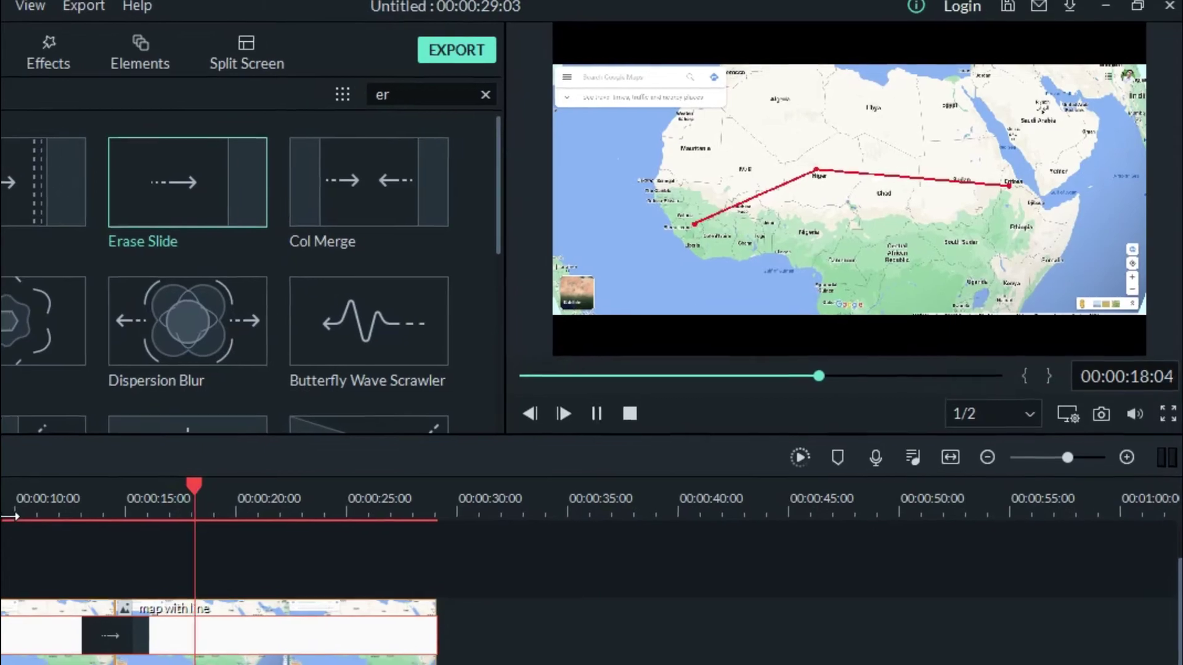
key("space")
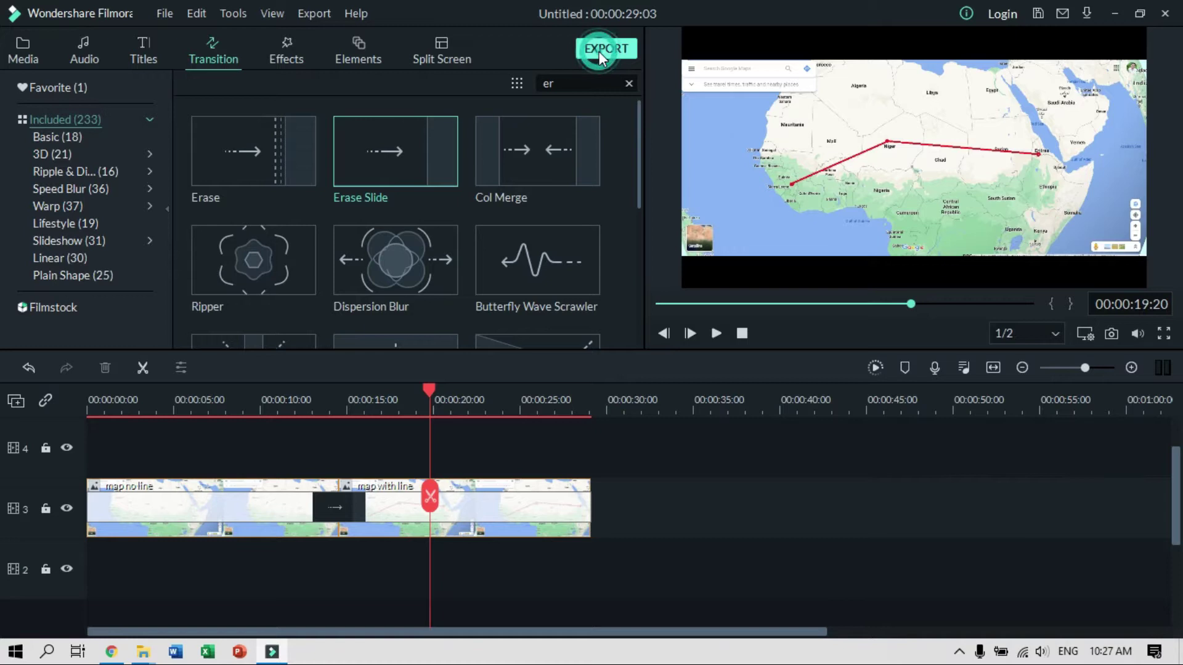
Export the timeline as an MP4 file named mapz1 to the D:/5. VIDEO folder and close the export dialog
key("ctrl+e")
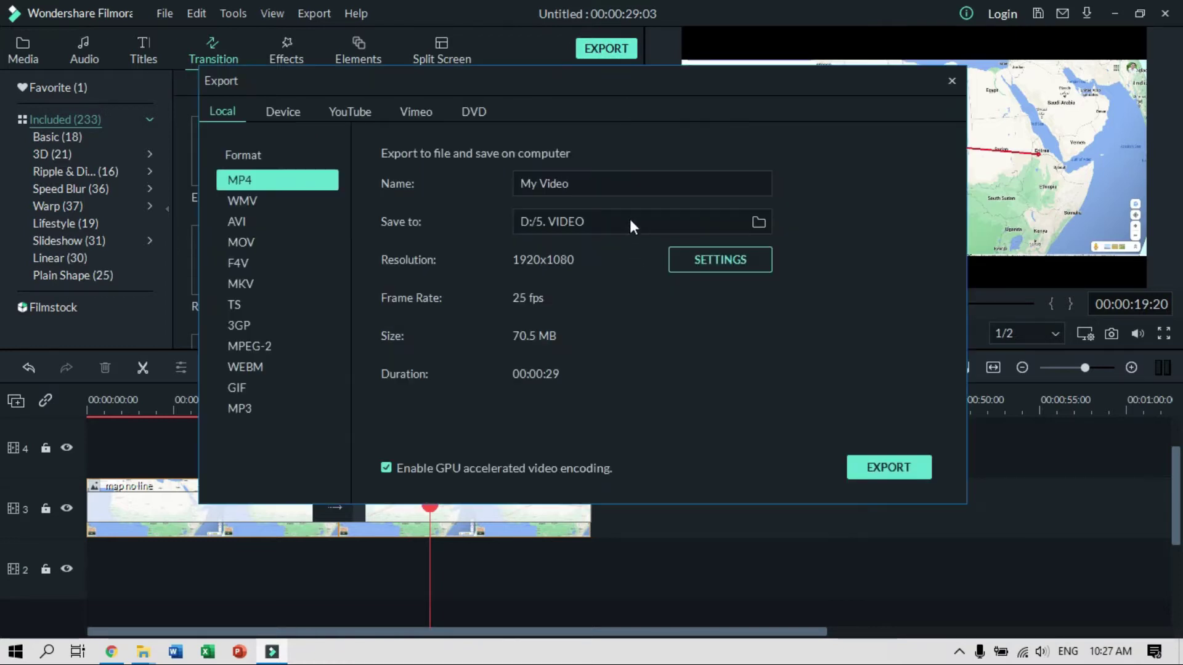
left_click(602, 185)
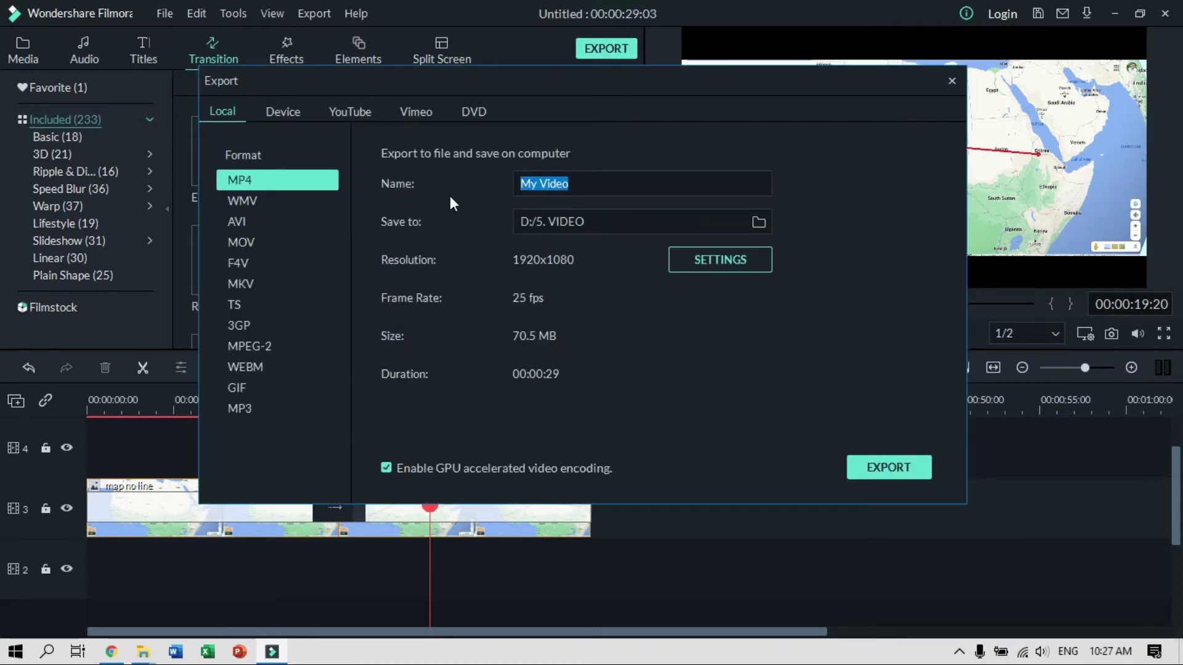
type("mapz")
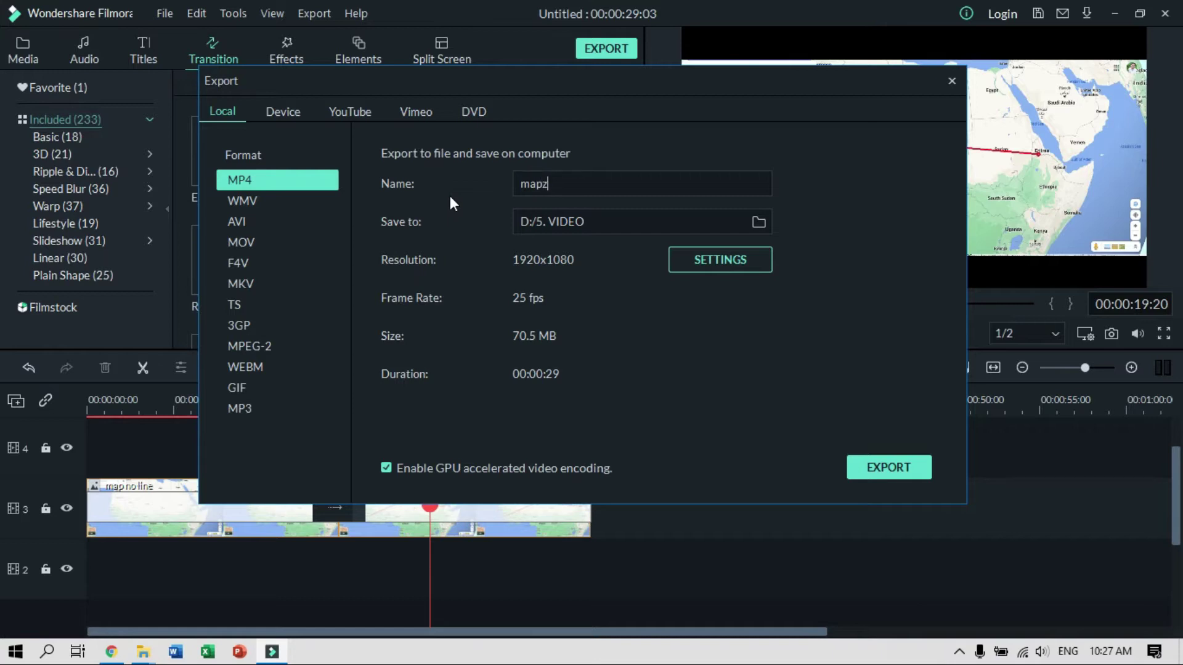
type("1")
left_click(885, 465)
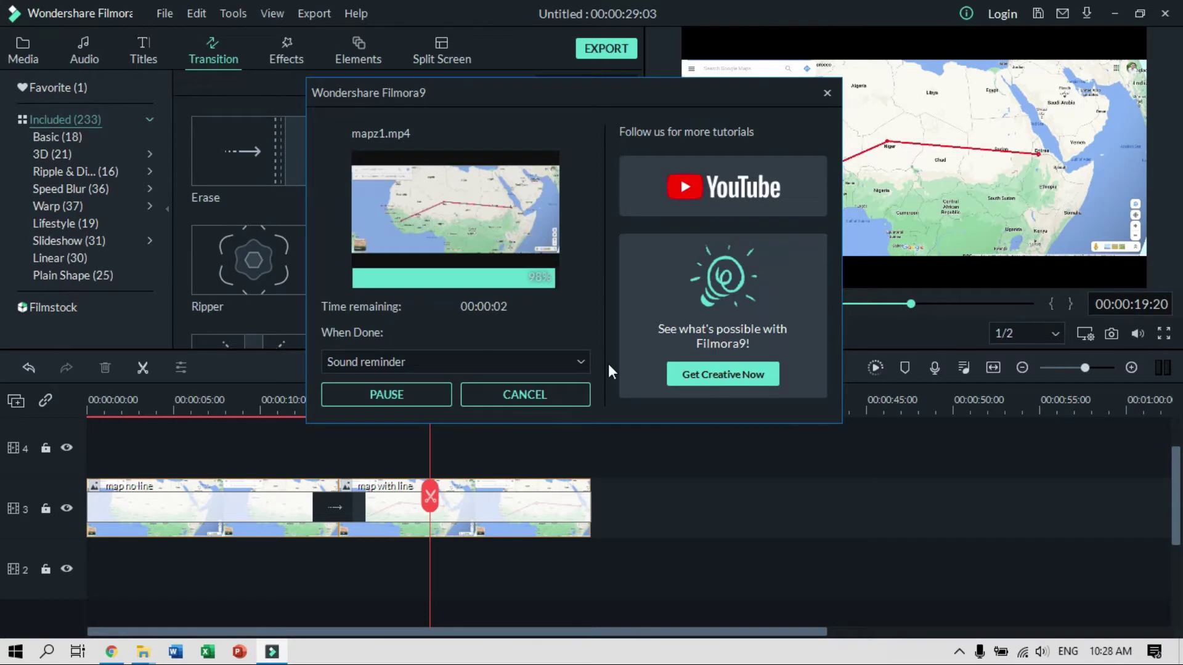
left_click(565, 393)
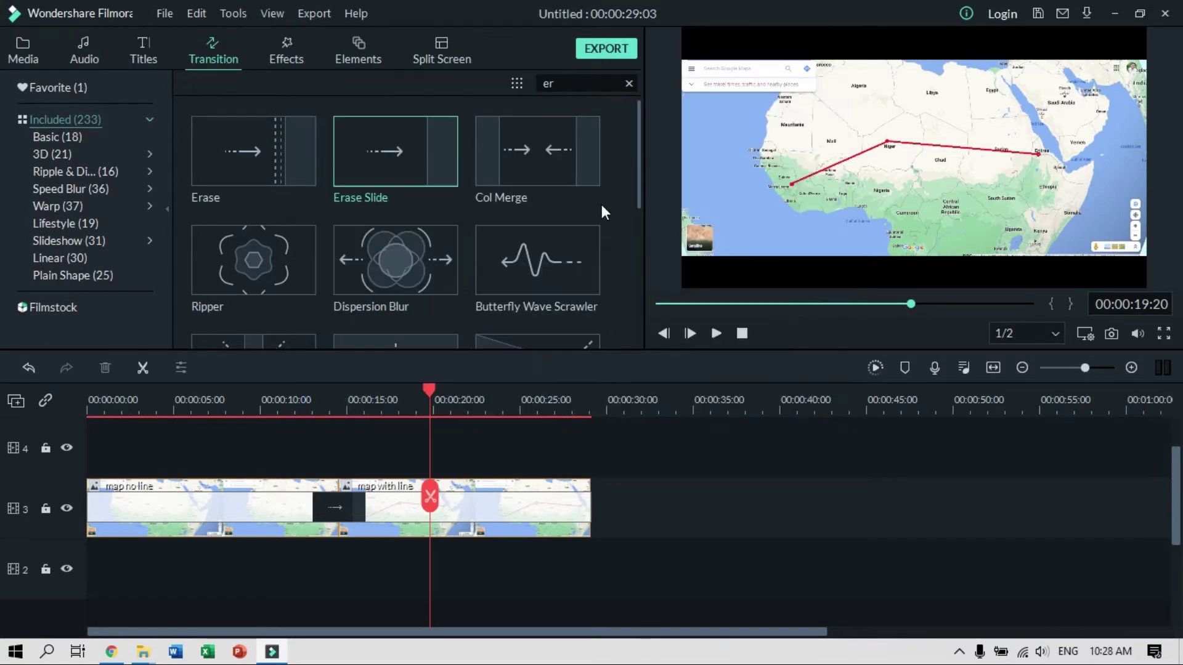
Import the mapz1 video from the 5. VIDEO folder into the project media and preview its line animation
left_click(32, 68)
double_click(555, 266)
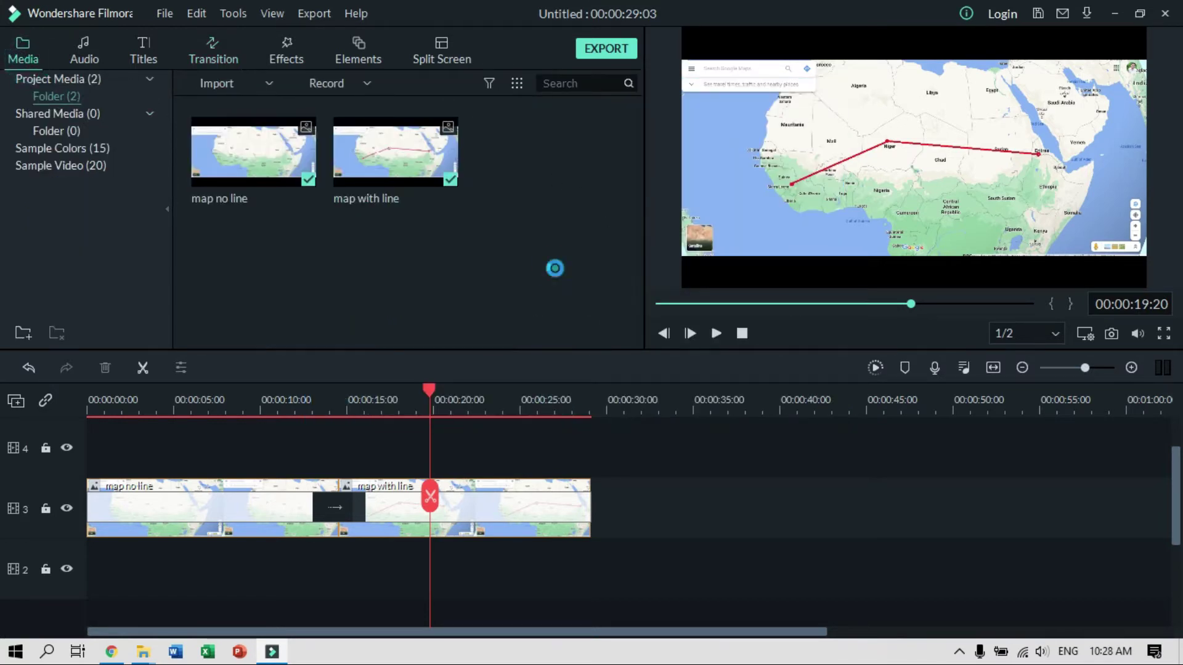
left_click(99, 141)
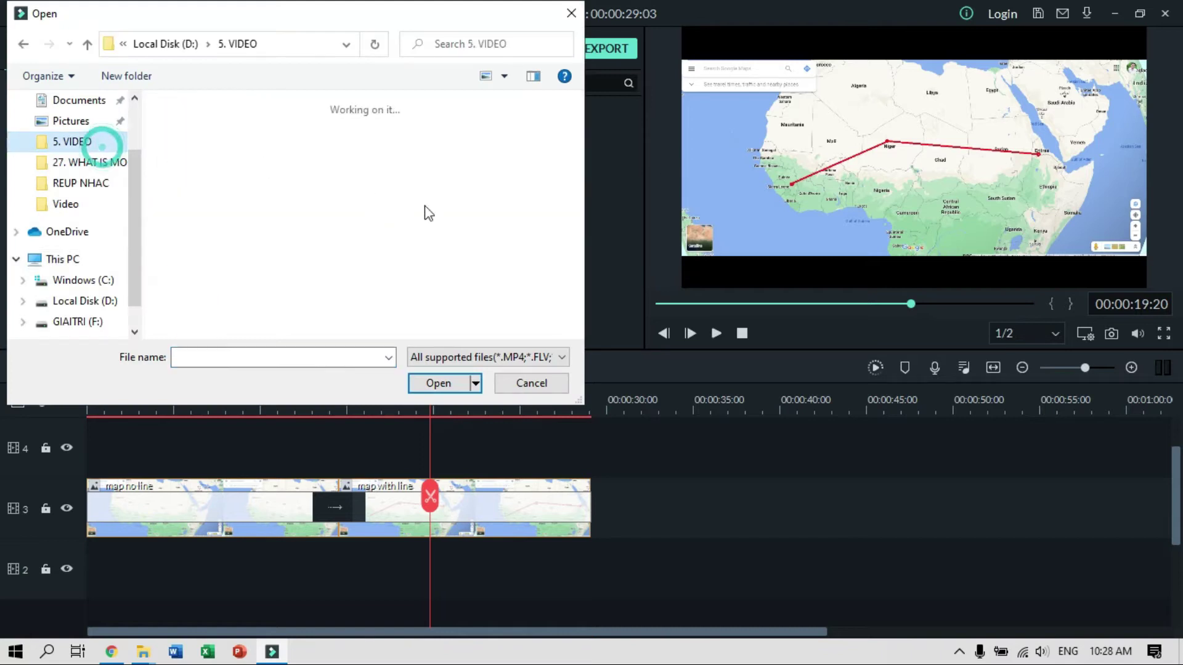
left_click_drag(575, 116, 575, 141)
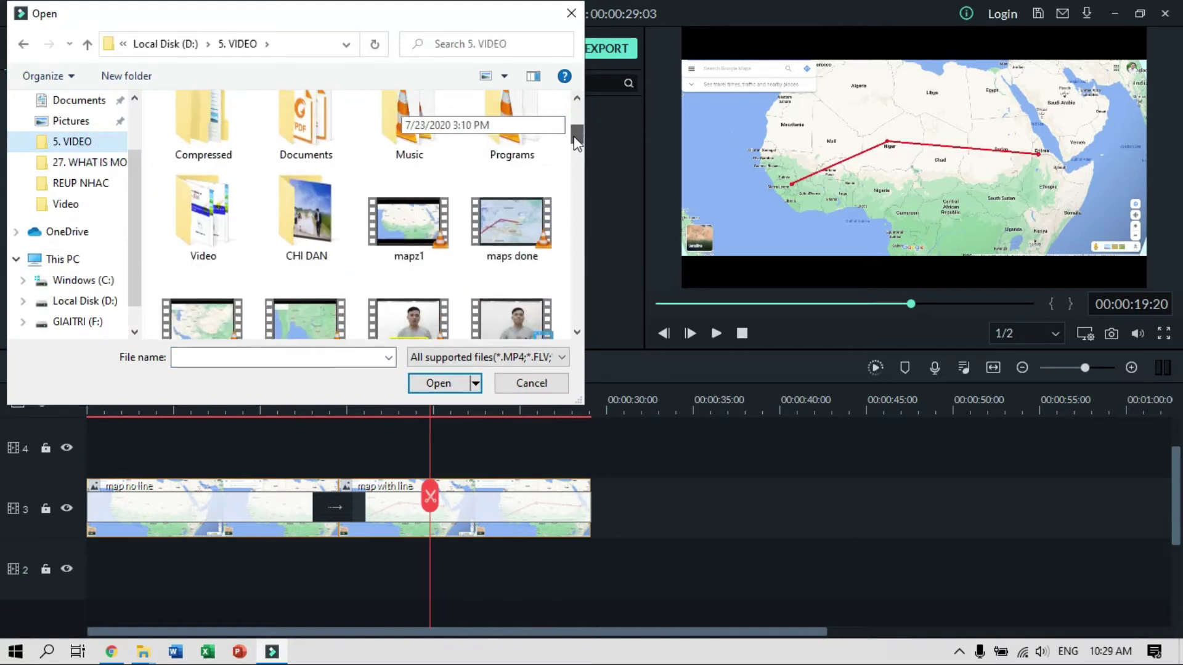
double_click(403, 239)
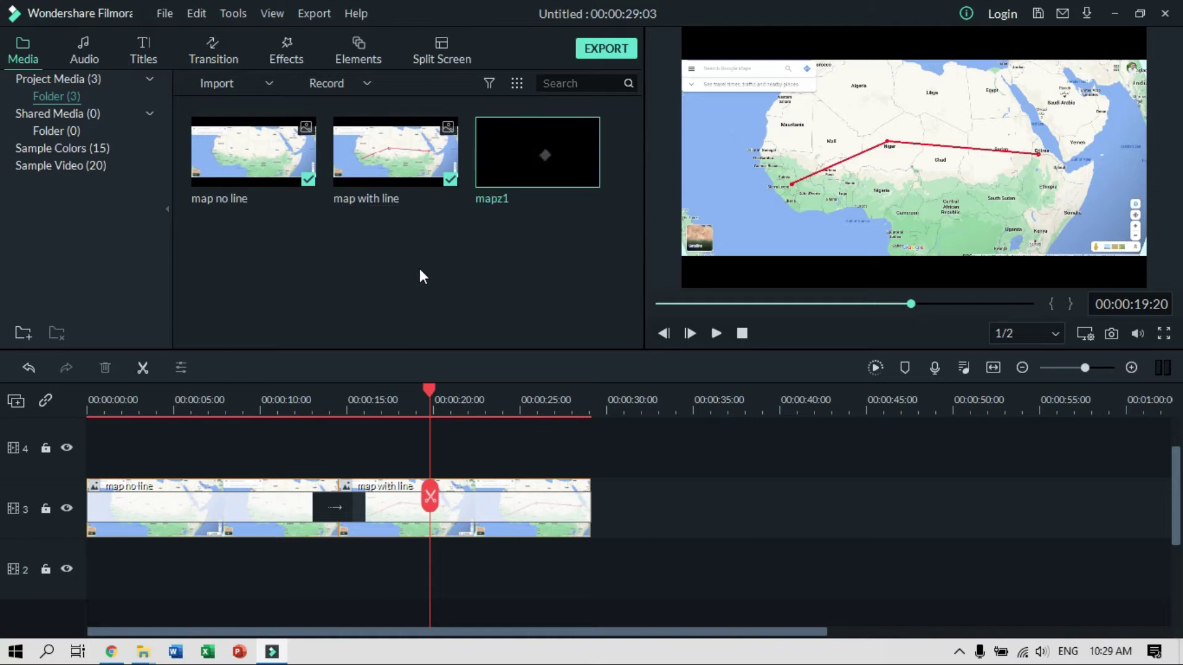
left_click(554, 283)
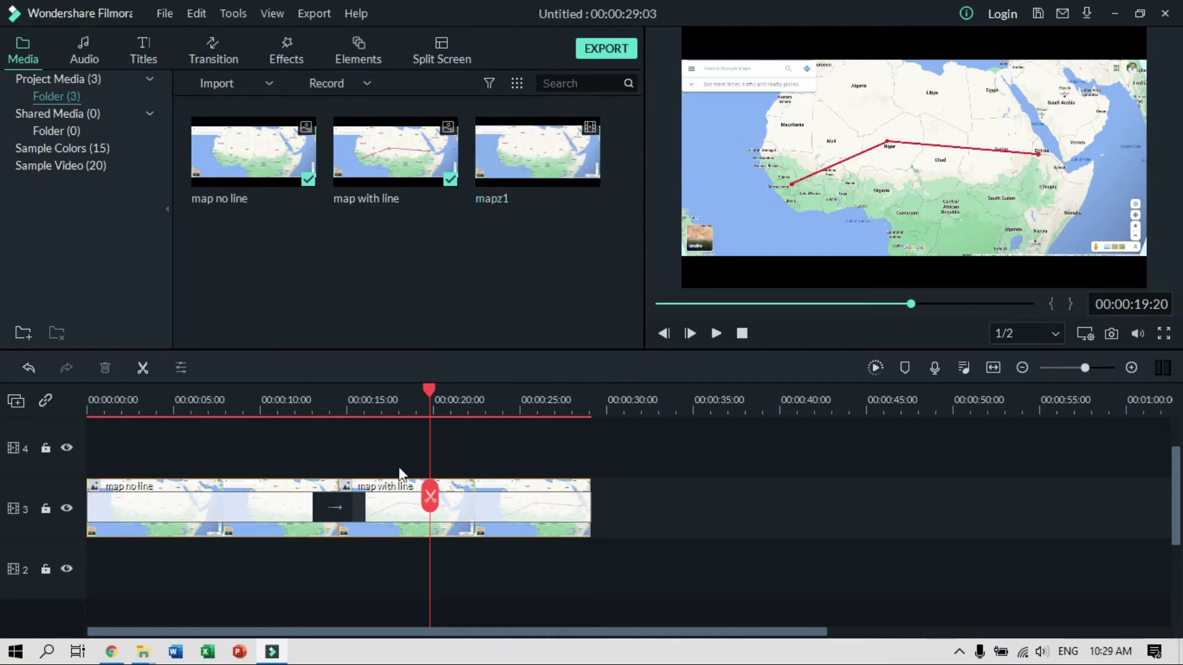
double_click(570, 163)
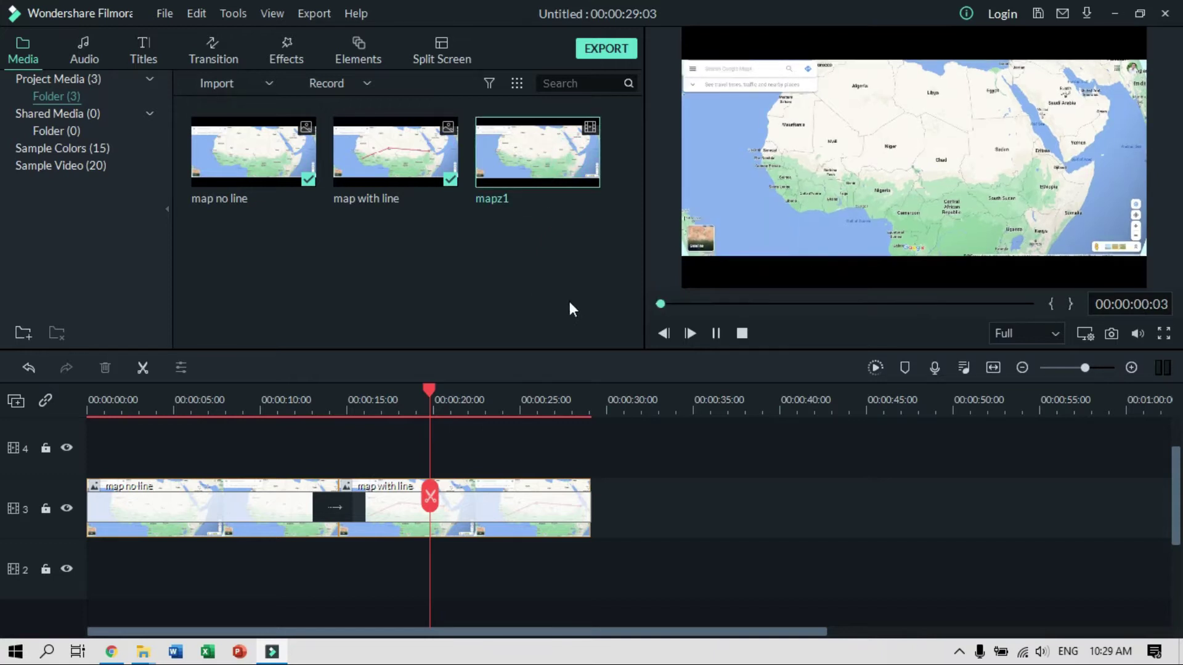
left_click_drag(683, 302, 777, 309)
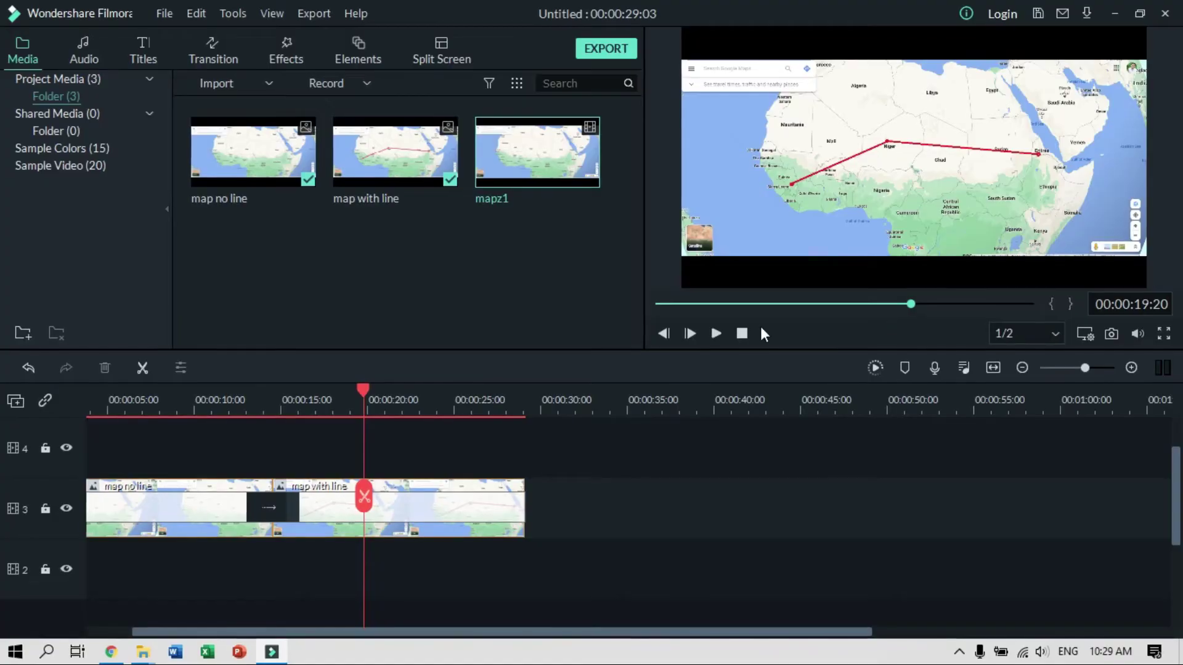
Add mapz1 to track 3, delete the two original map clips, and move mapz1 to the start of the track
left_click(597, 511)
left_click_drag(553, 162, 432, 478)
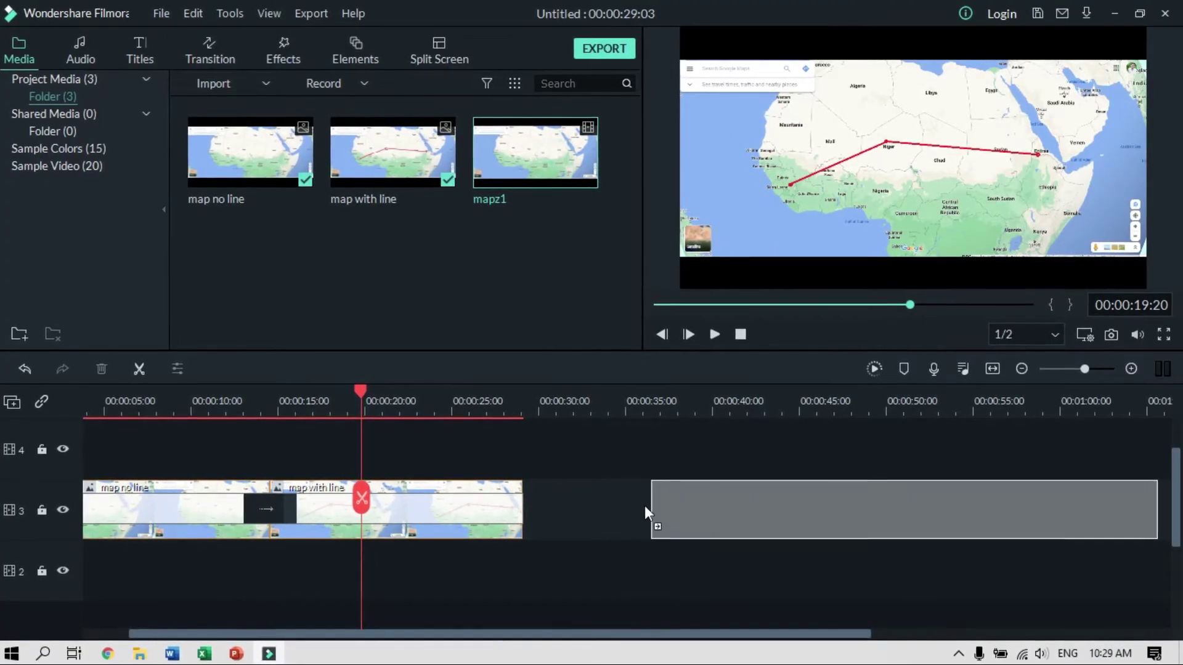
left_click_drag(549, 549, 105, 465)
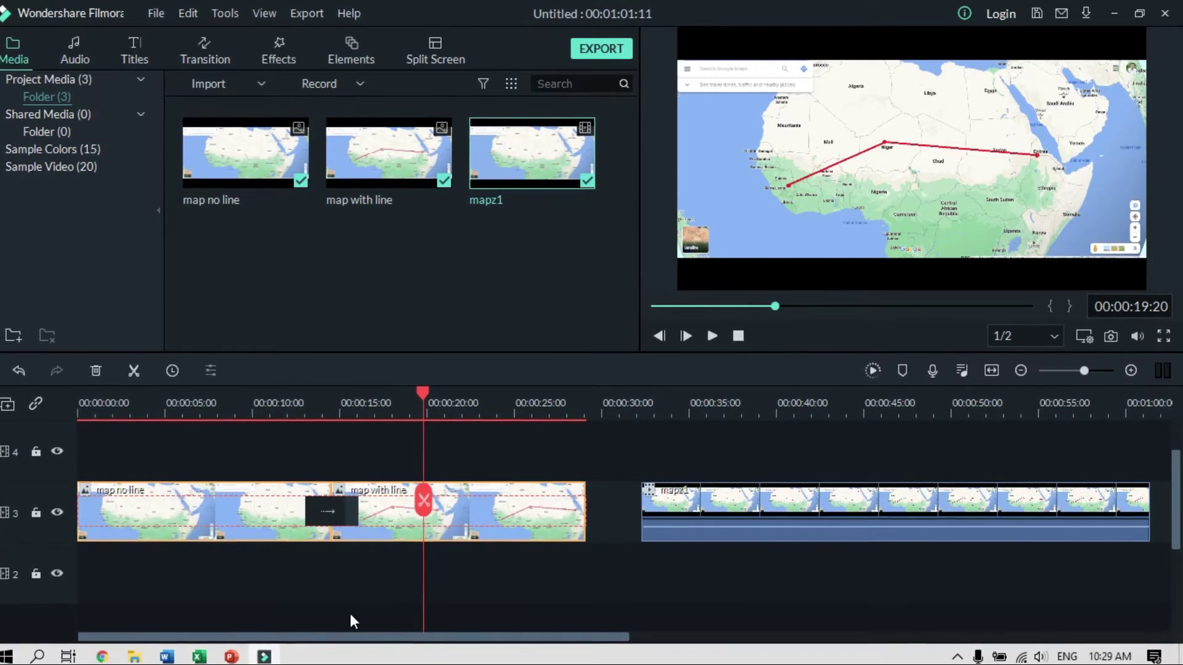
key("Delete")
left_click(177, 491)
left_click_drag(177, 495, 102, 470)
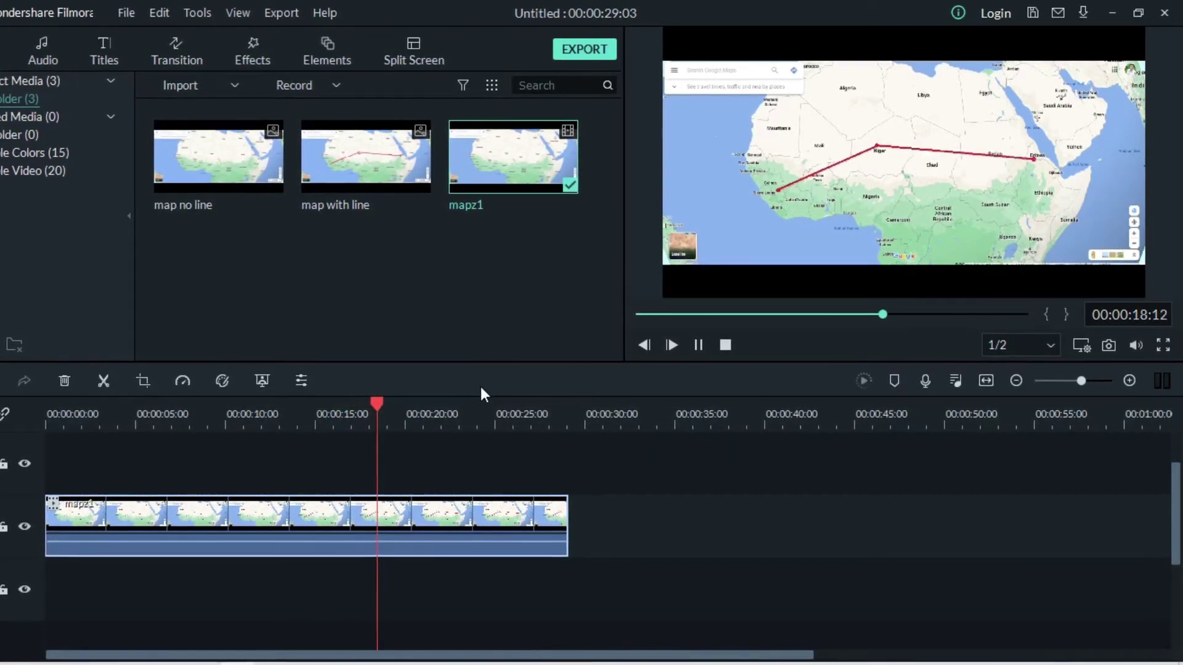
Split the mapz1 clip at 00:00:11:00 and delete the part before the cut
left_click_drag(406, 401, 227, 452)
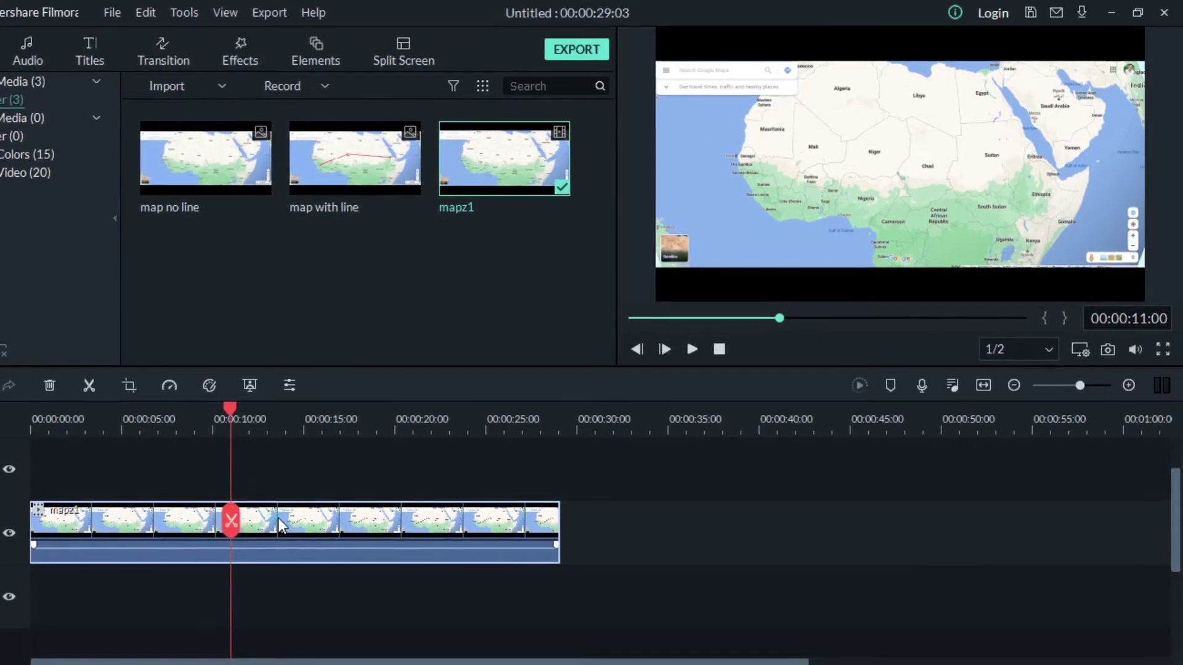
left_click(232, 522)
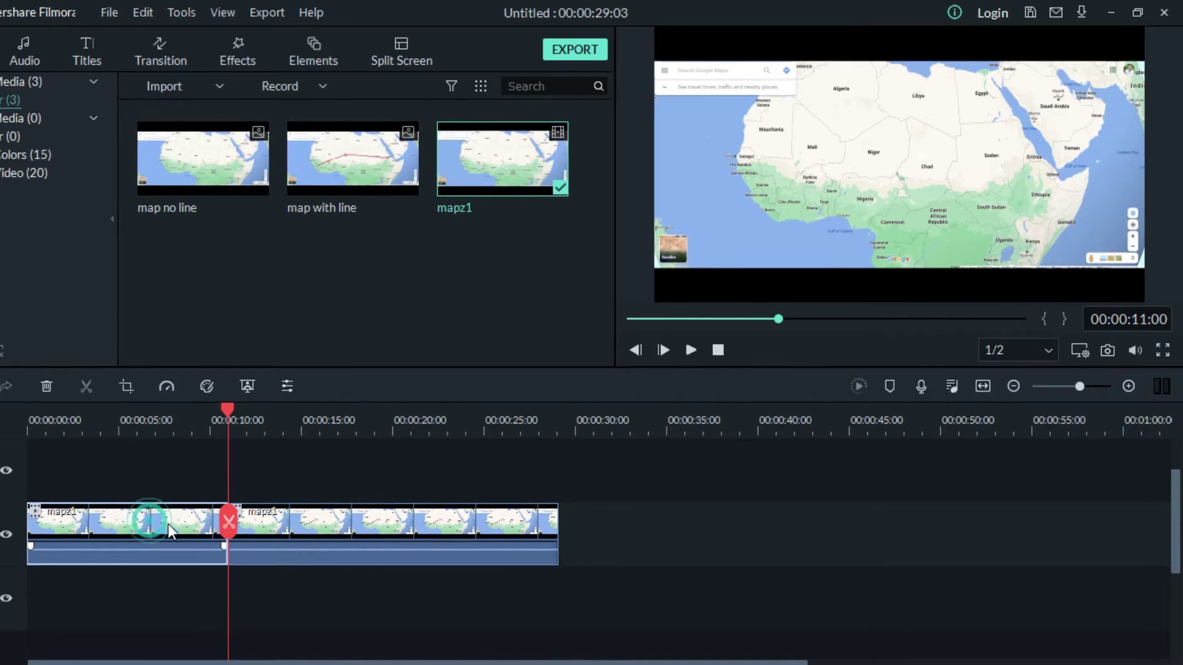
key("Delete")
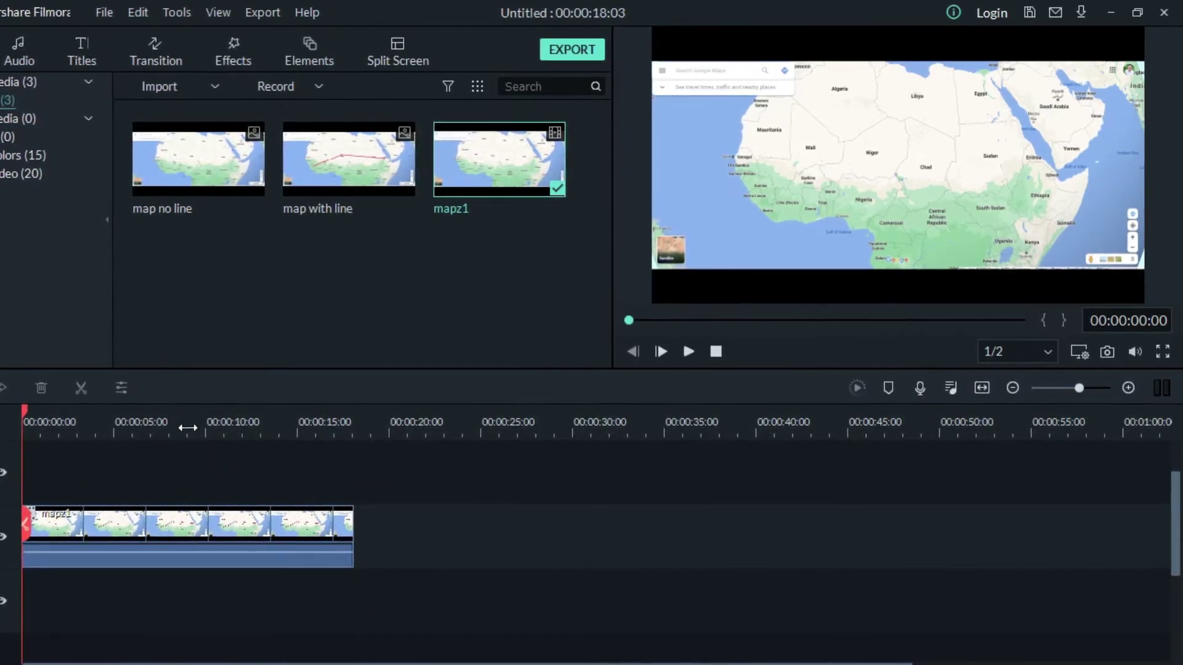
Split the mapz1 clip at 00:00:08:03, where the travel line is fully drawn, and delete the remainder after it
left_click_drag(188, 427, 327, 425)
left_click(20, 408)
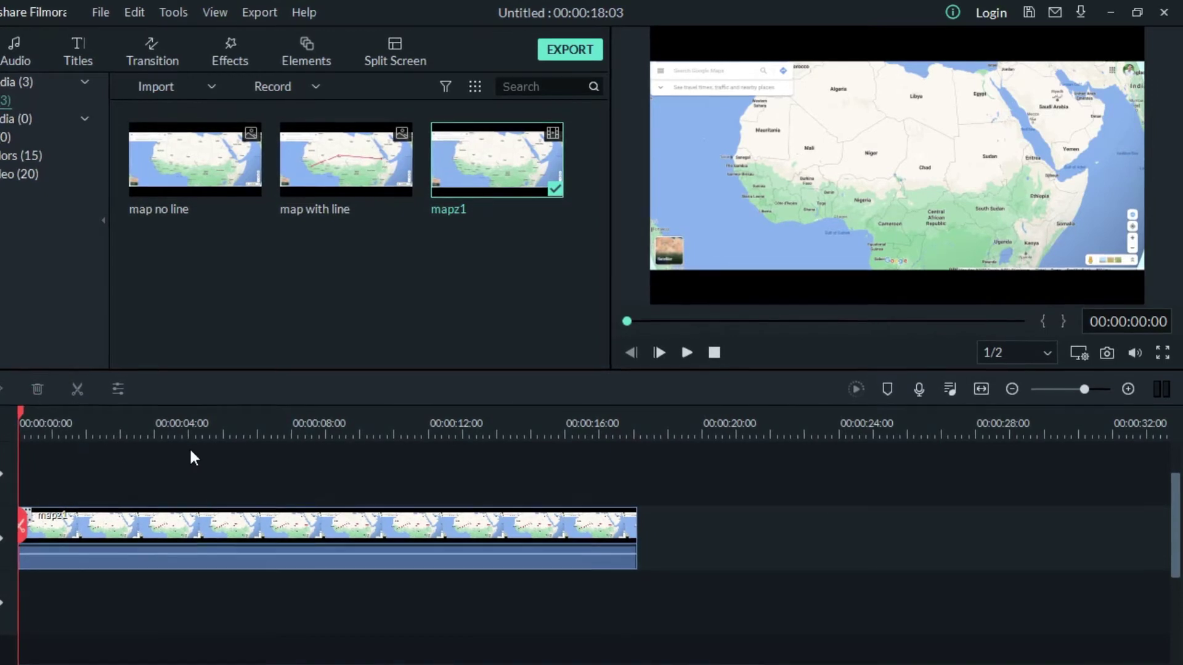
left_click_drag(20, 411, 278, 486)
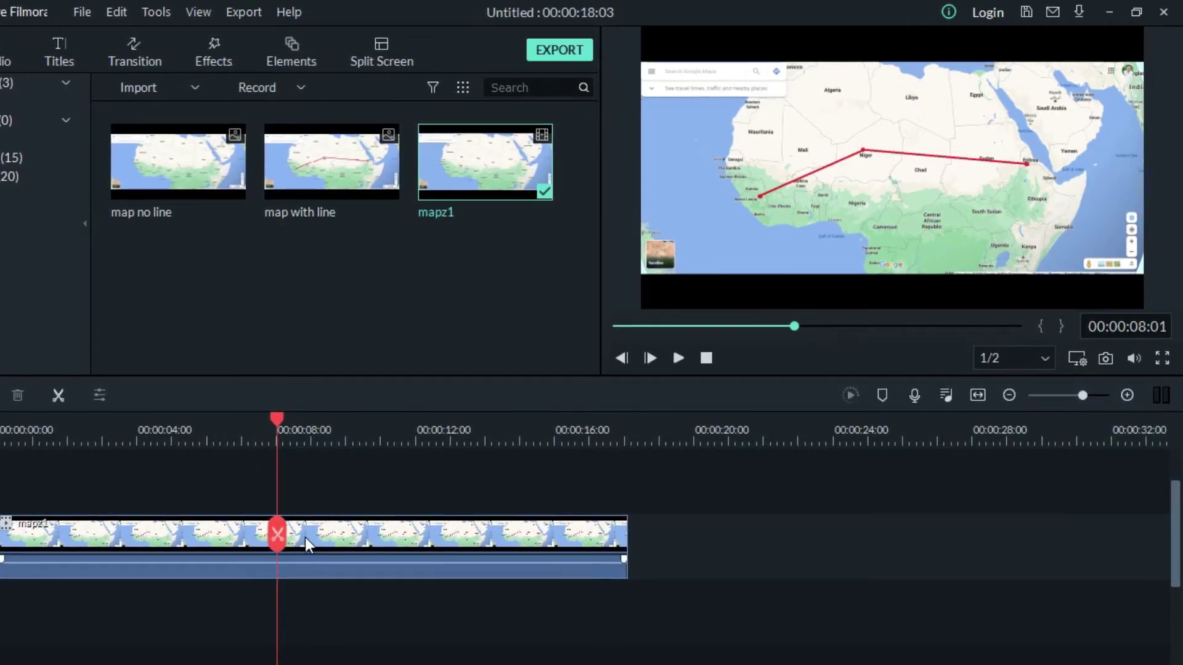
left_click(305, 537)
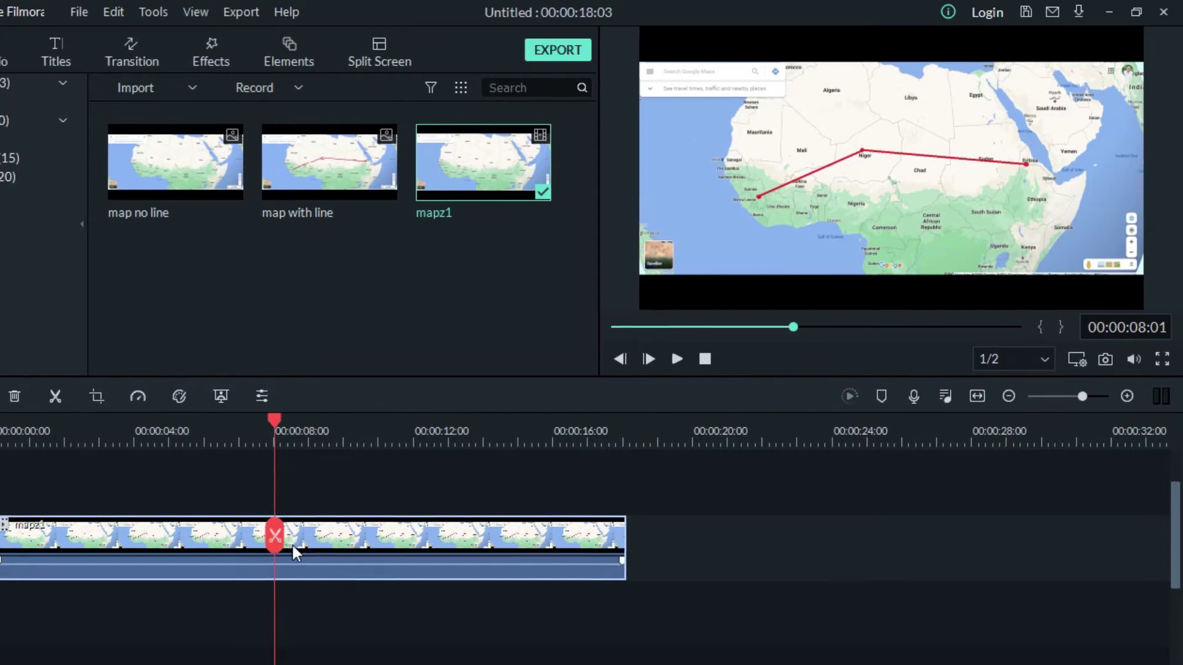
left_click_drag(275, 536, 275, 536)
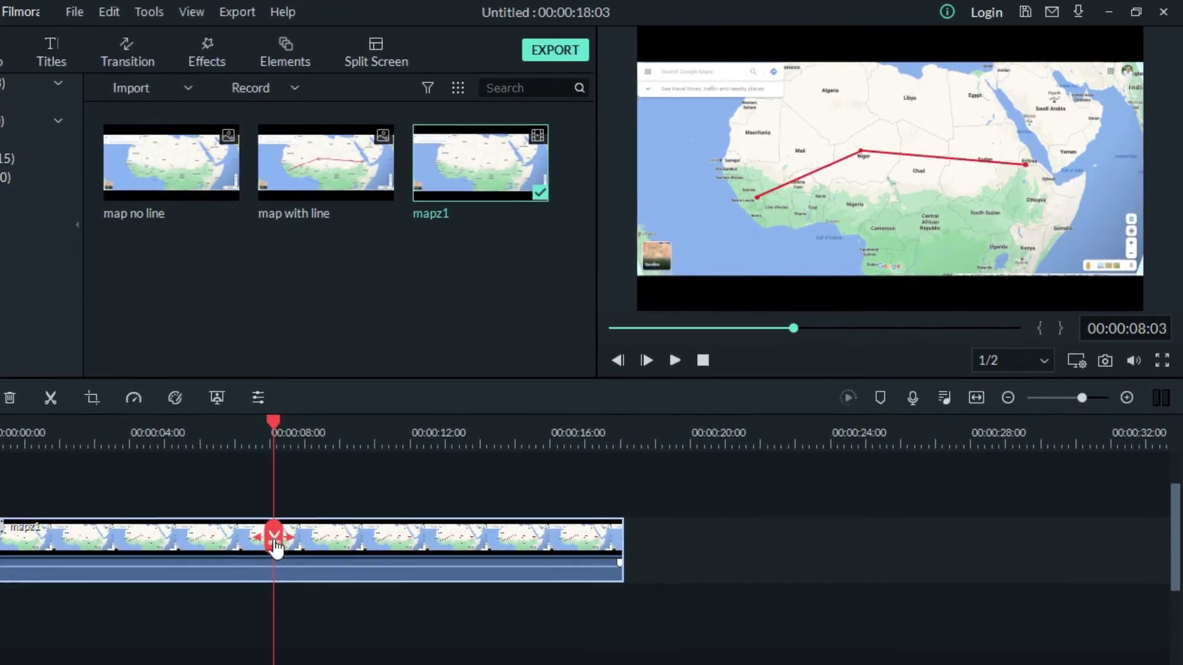
left_click(274, 537)
left_click(376, 540)
key("Delete")
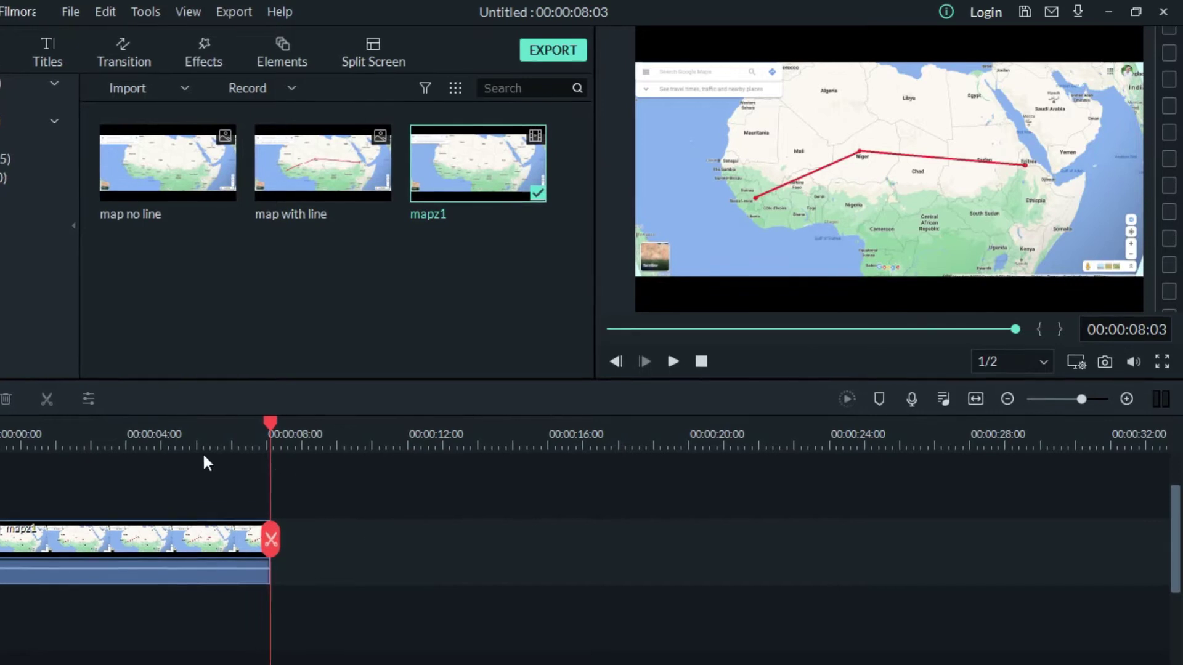
Cut the mapz1 clip at about 00:00:00:15, just before the line appears, and remove the opening part
scroll(190, 435, "up", 2)
scroll(664, 470, "left", 5)
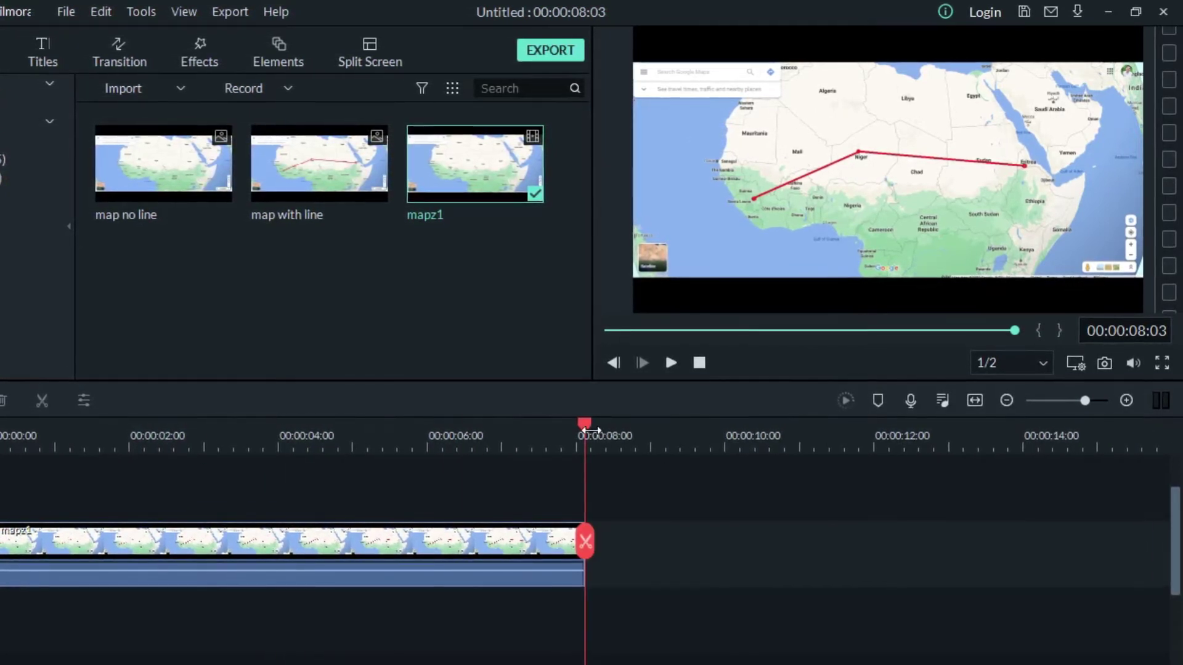
left_click_drag(585, 425, 3, 430)
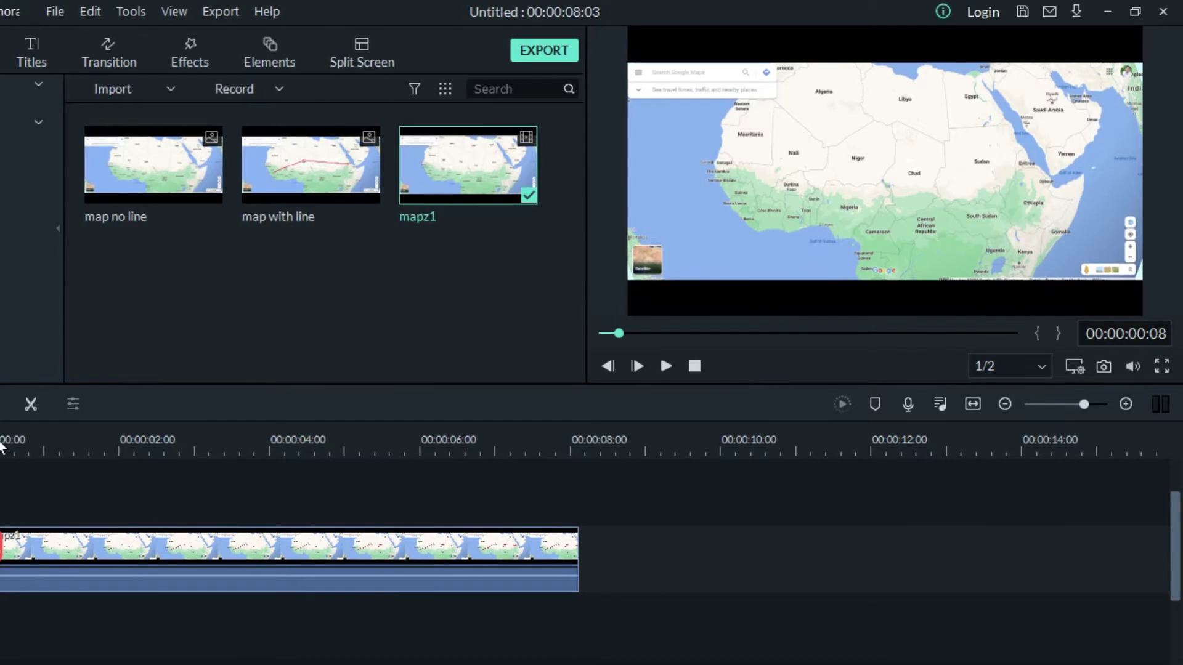
left_click_drag(26, 449, 2, 458)
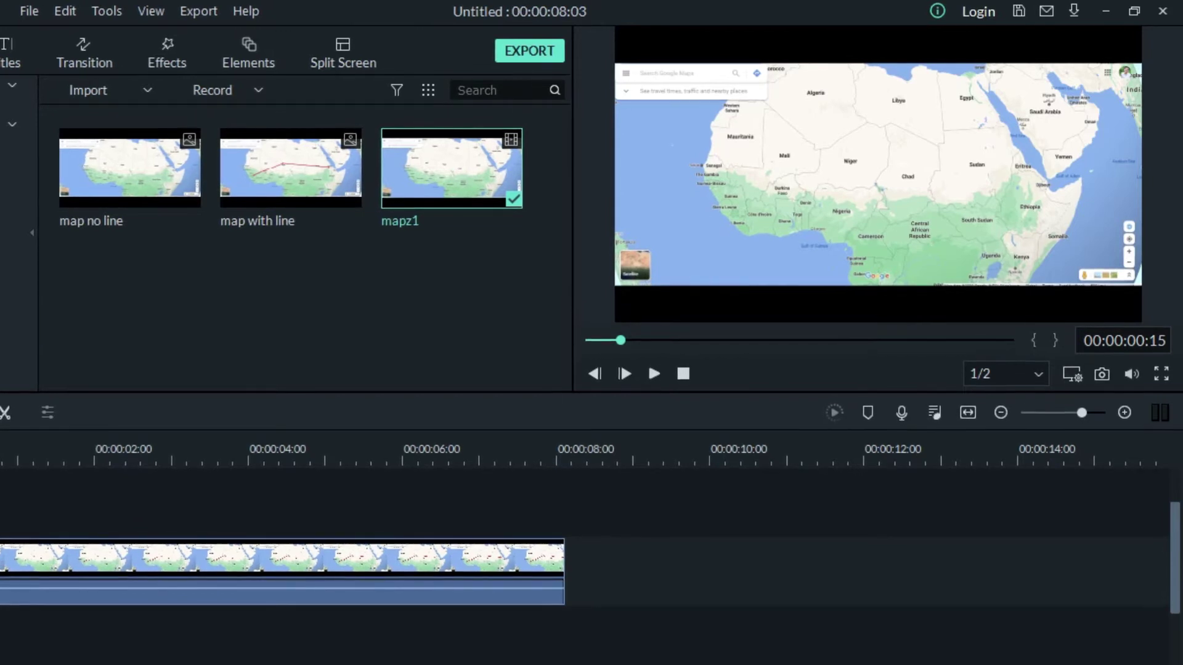
left_click_drag(1, 459, 1, 459)
double_click(739, 212)
left_click(534, 363)
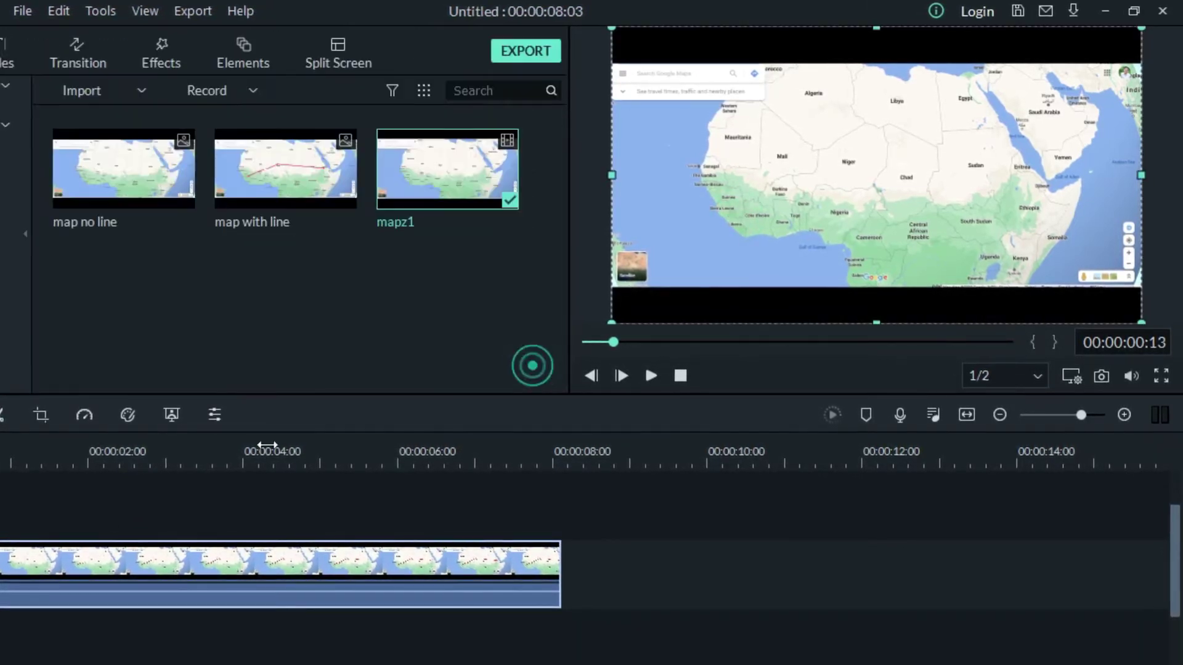
left_click_drag(2, 459, 3, 459)
left_click_drag(618, 344, 612, 344)
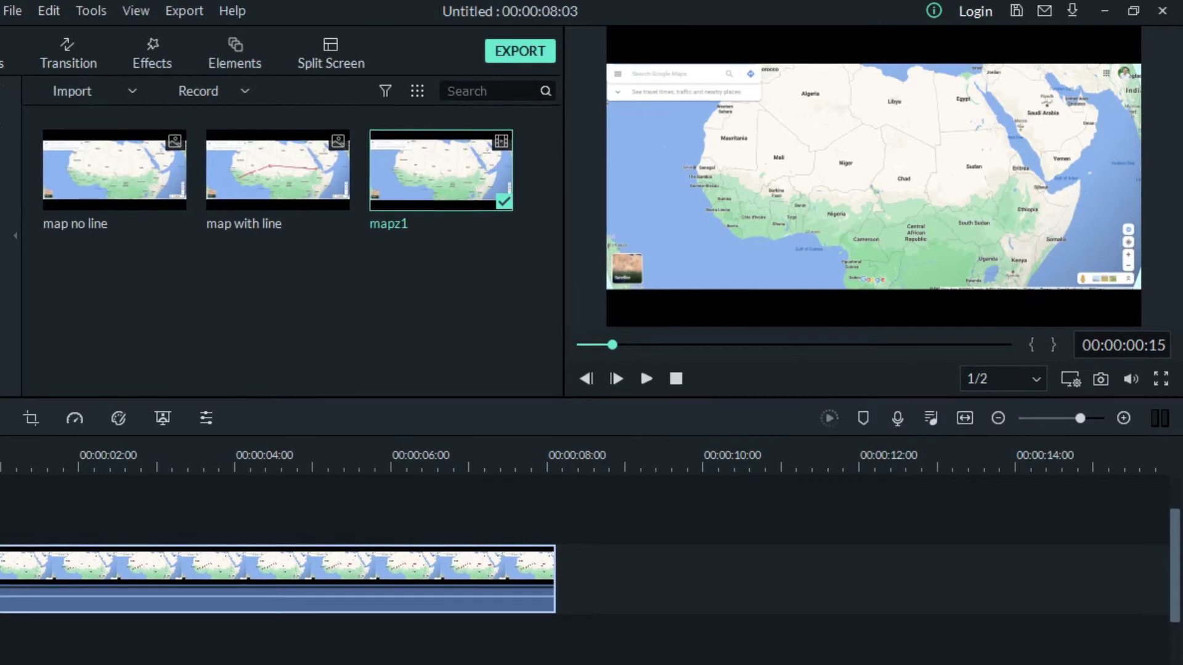
left_click_drag(1, 567, 2, 567)
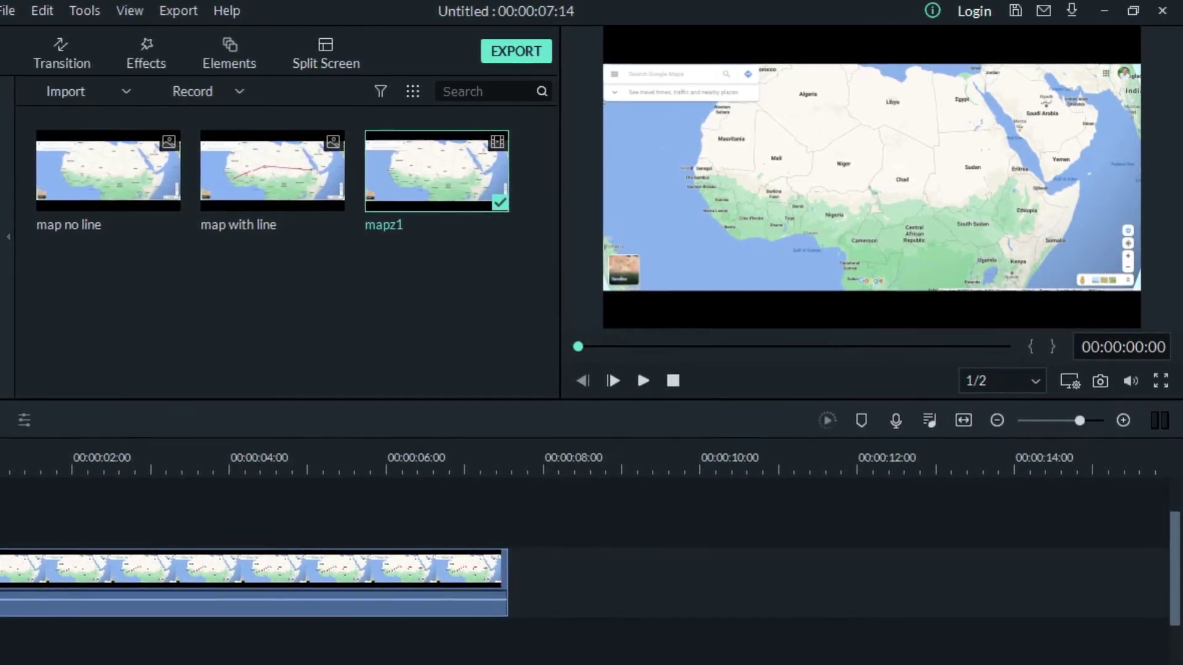
Open Pan & Zoom for the mapz1 clip and fit a start frame of about 968 x 544 over West Africa, around the line's origin
left_click(12, 567)
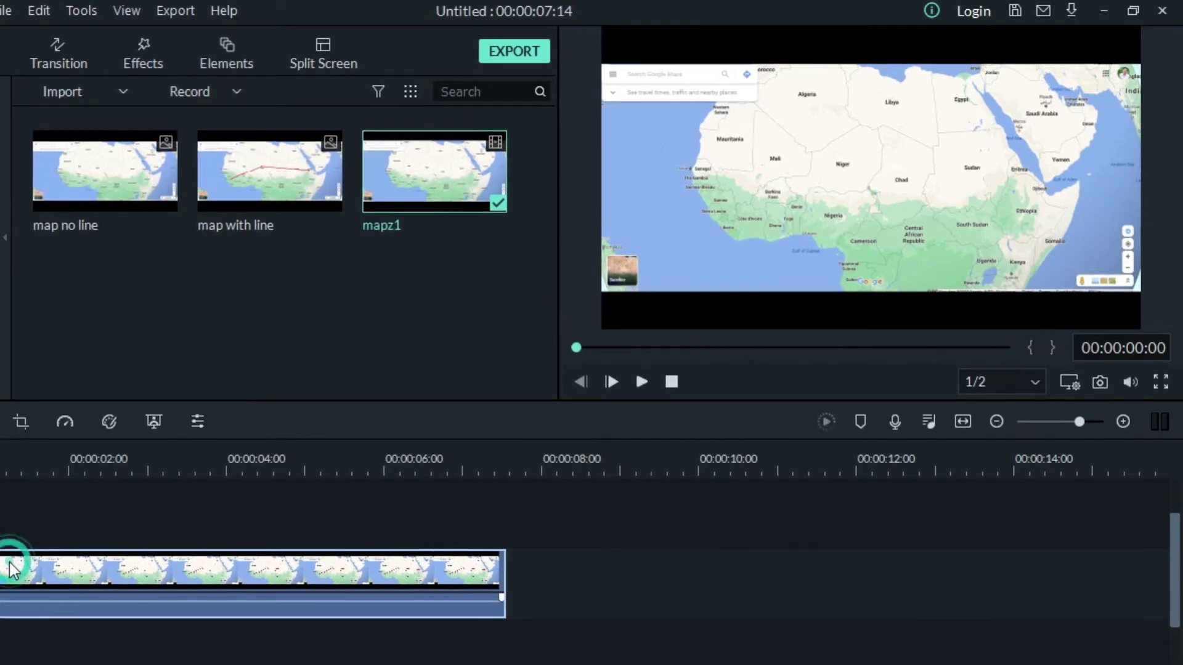
right_click(12, 566)
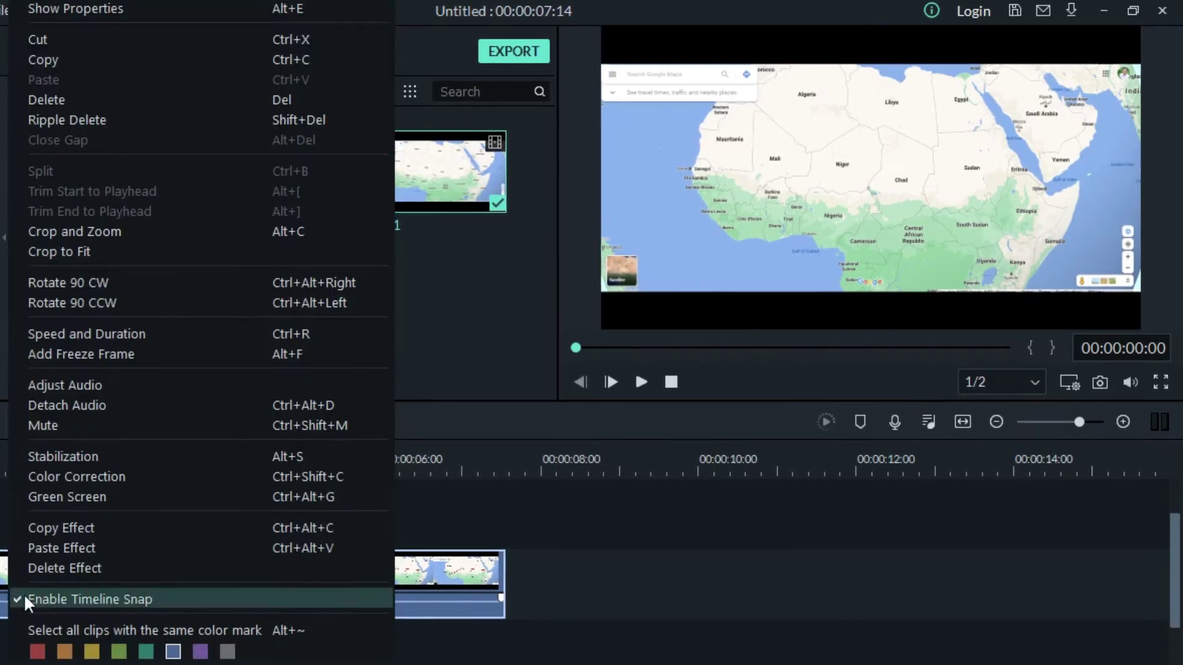
left_click(128, 231)
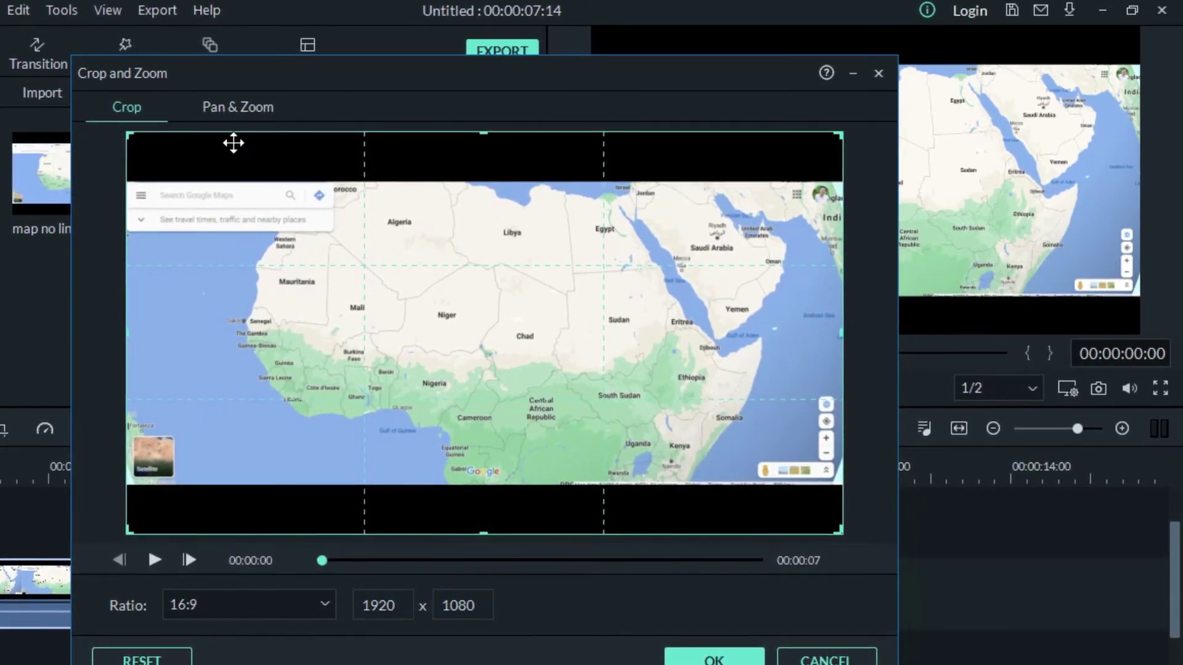
left_click(236, 106)
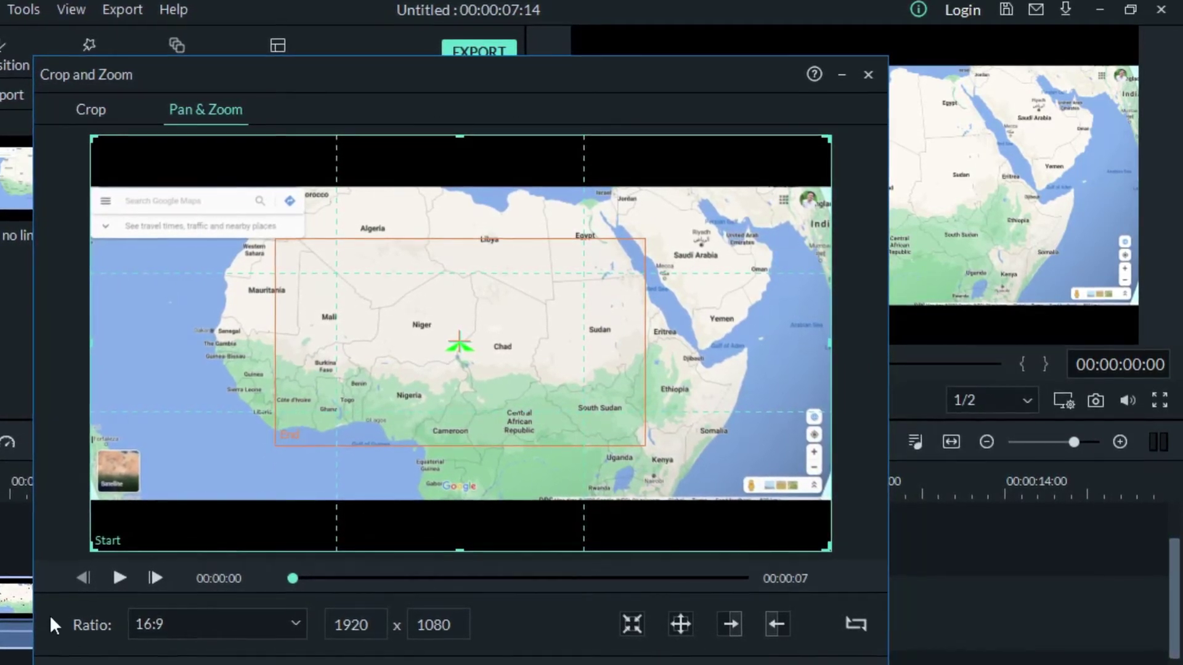
left_click_drag(293, 578, 322, 579)
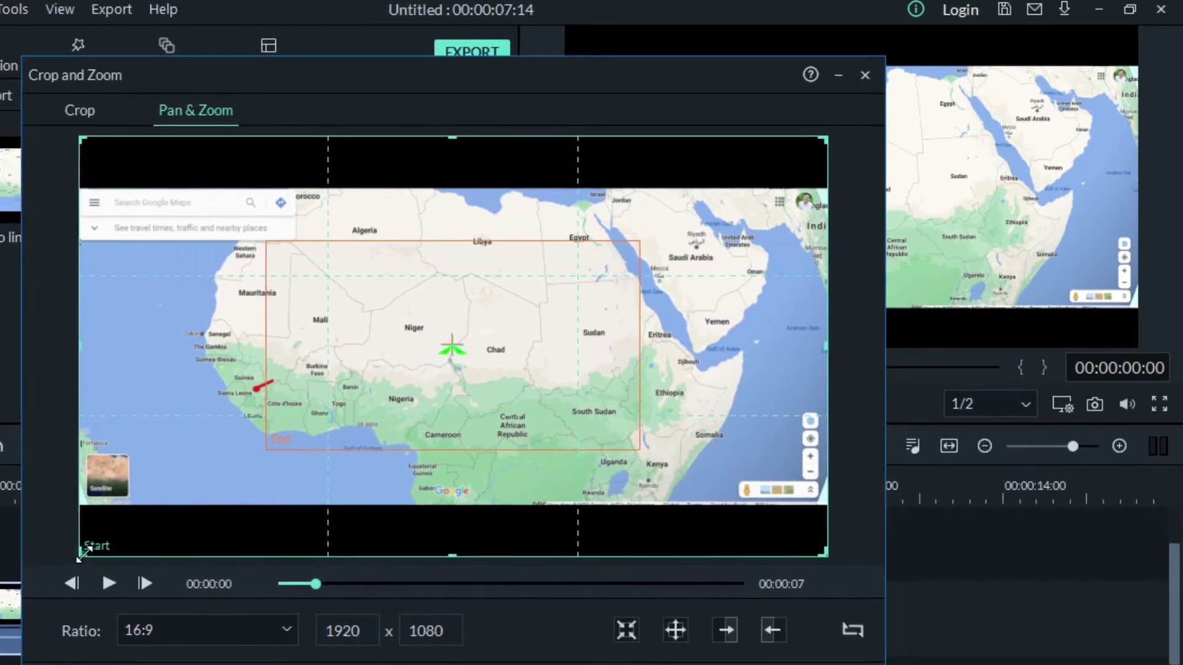
left_click_drag(82, 553, 258, 474)
left_click_drag(819, 142, 632, 238)
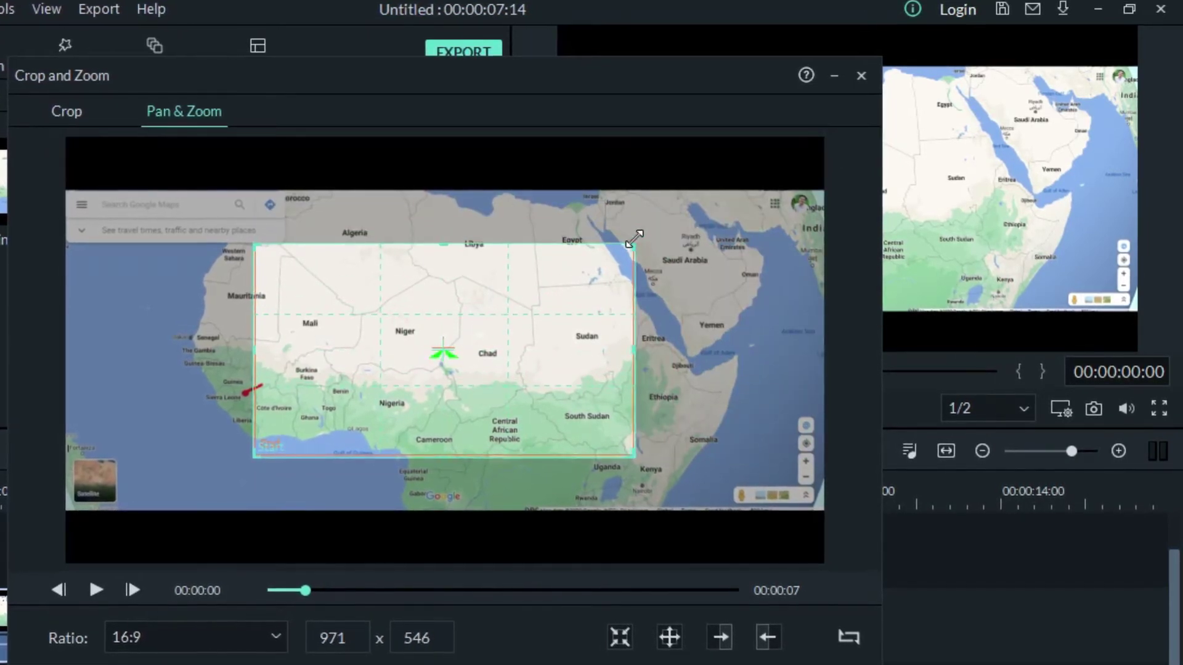
left_click_drag(483, 403, 293, 441)
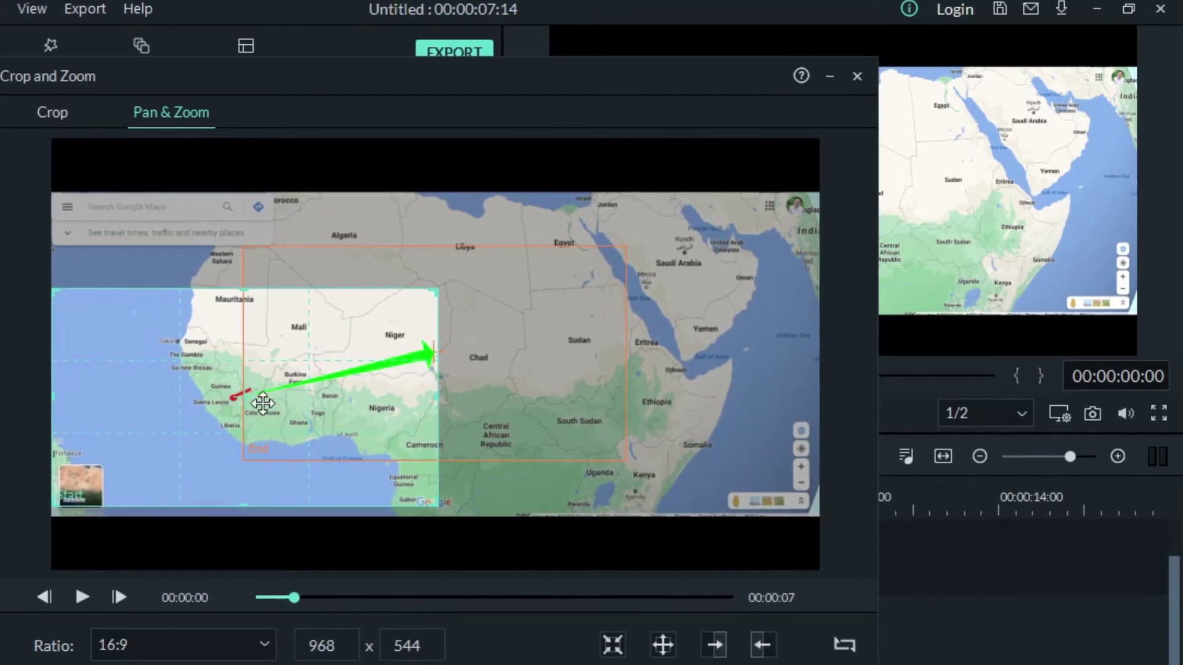
left_click_drag(269, 422, 234, 410)
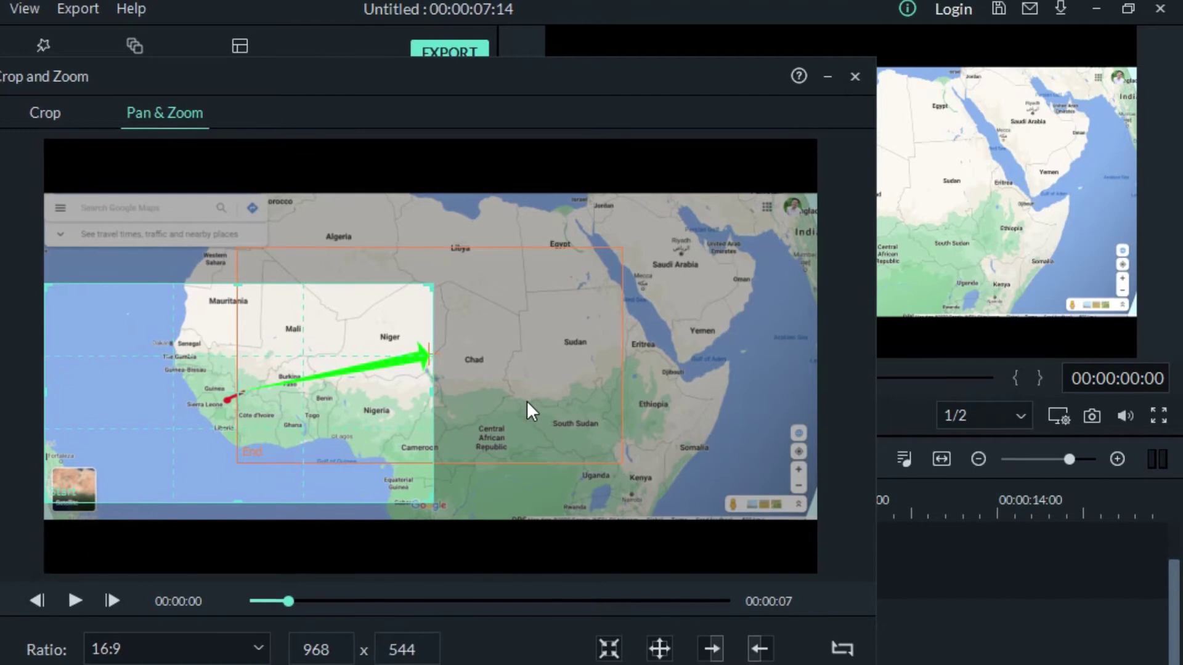
Position the 960 x 540 end frame around Niger, where the first line segment ends, and apply the pan
left_click(564, 426)
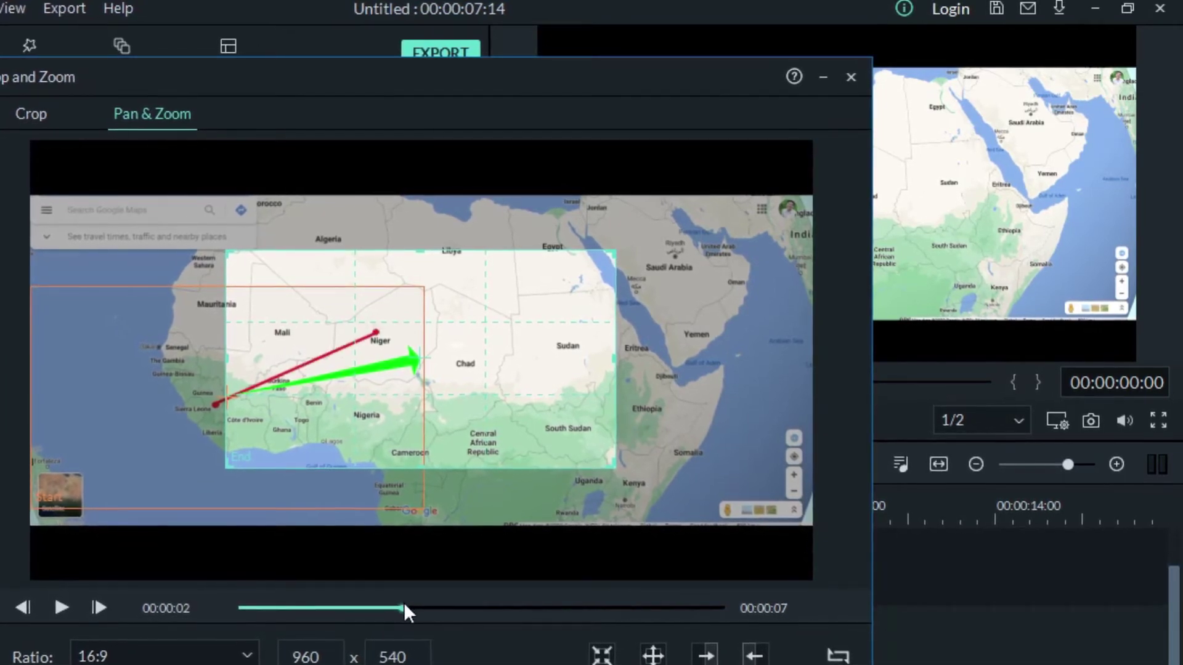
left_click_drag(541, 401, 498, 413)
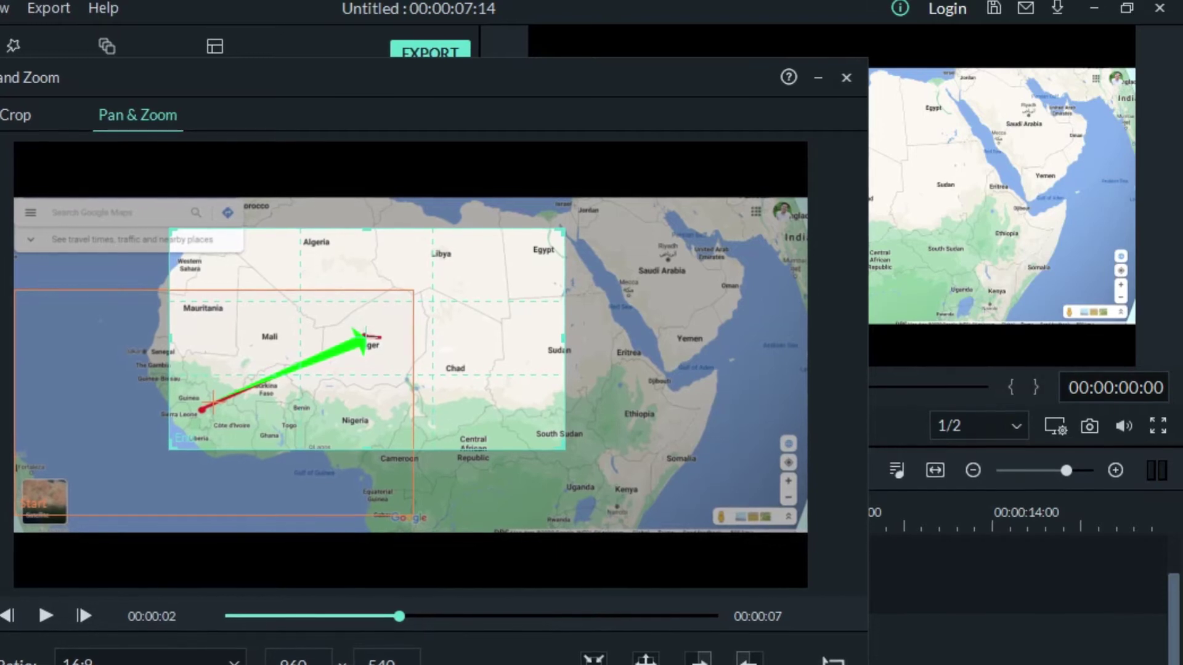
key("Return")
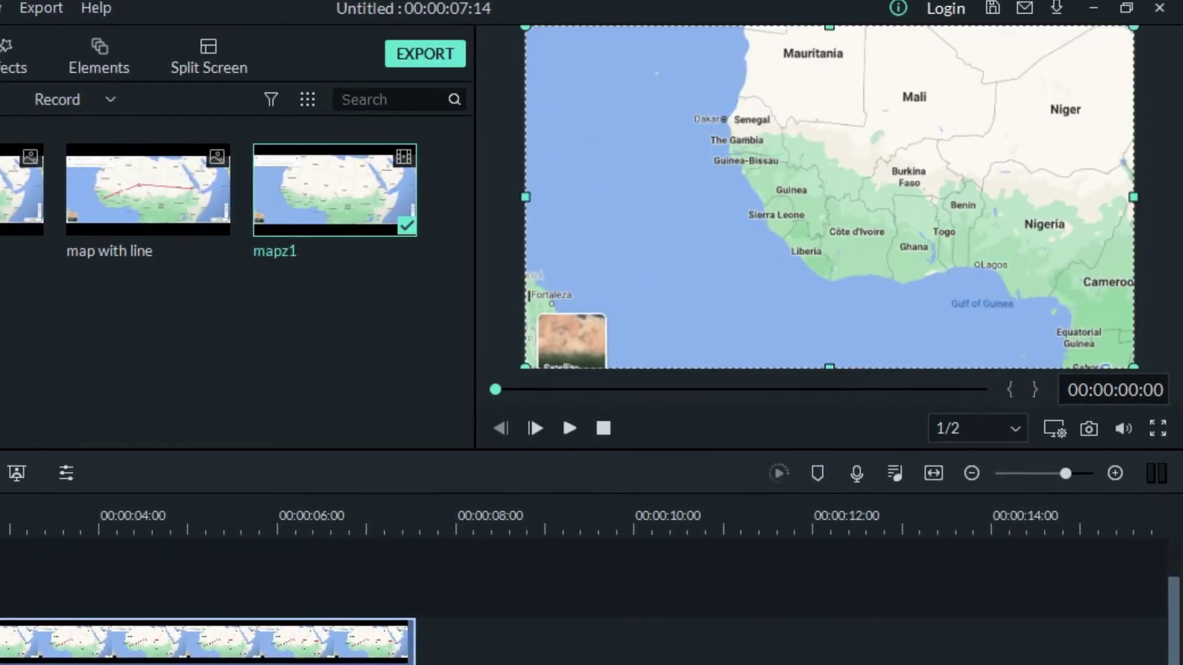
Play back the pan and split the mapz1 clip at 00:00:02:12, where the line reaches Niger
key("space")
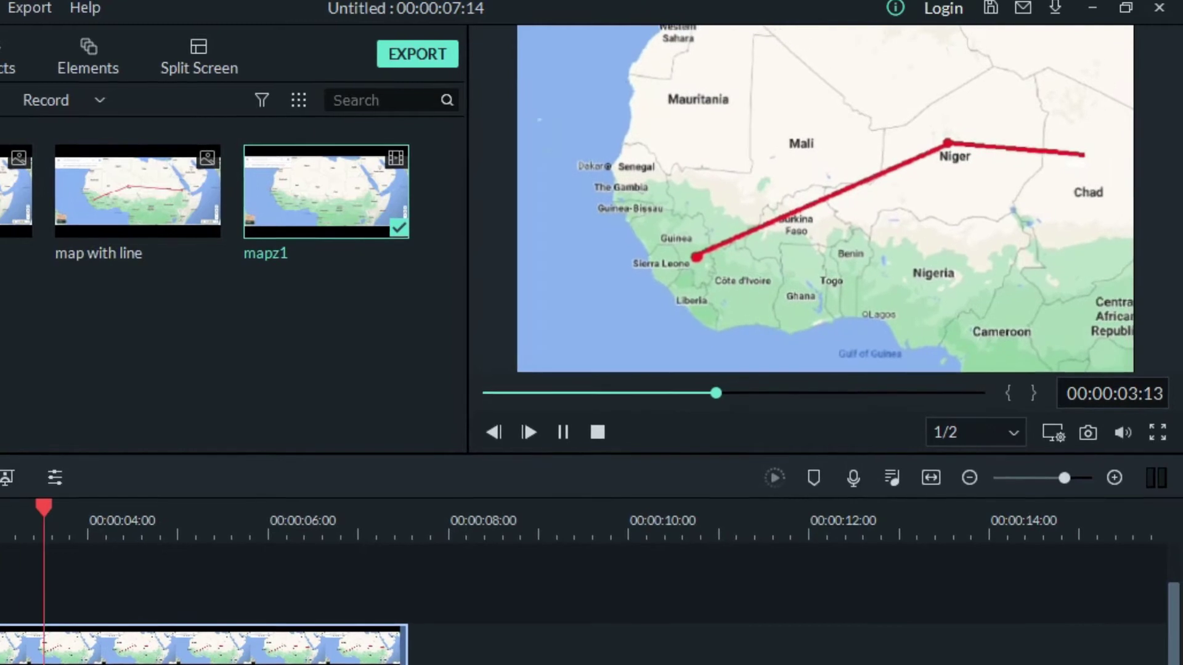
key("space")
left_click_drag(97, 508, 1, 509)
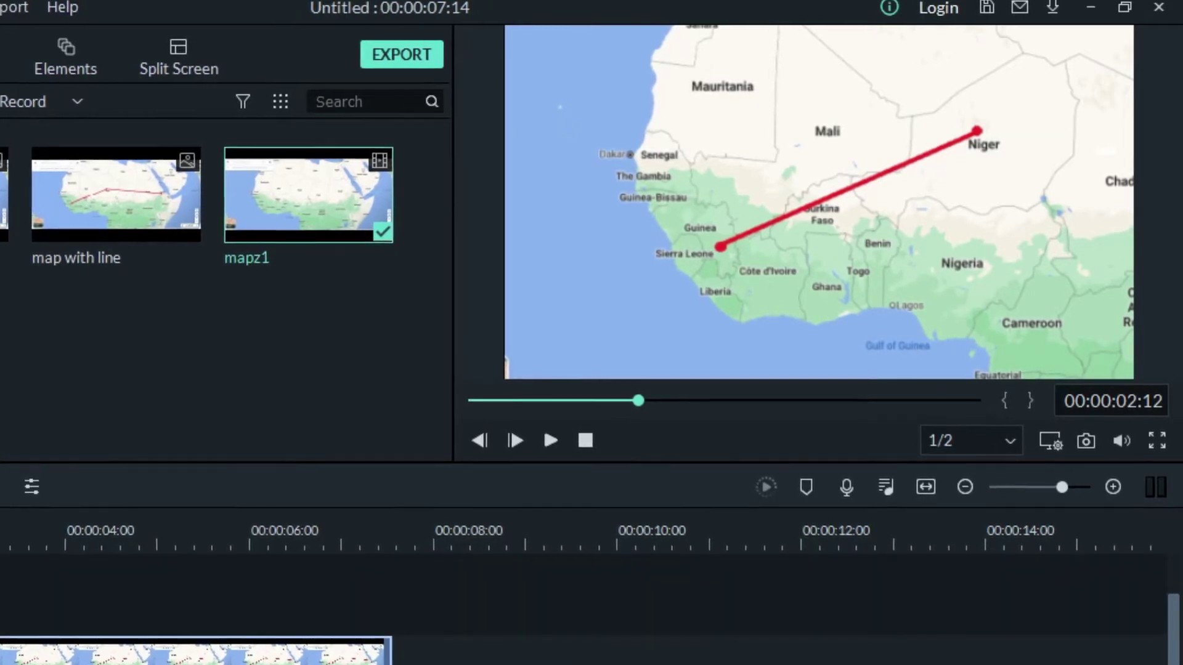
Set the second mapz1 section to pan from the frame around Niger to an end frame around Eritrea
right_click(25, 653)
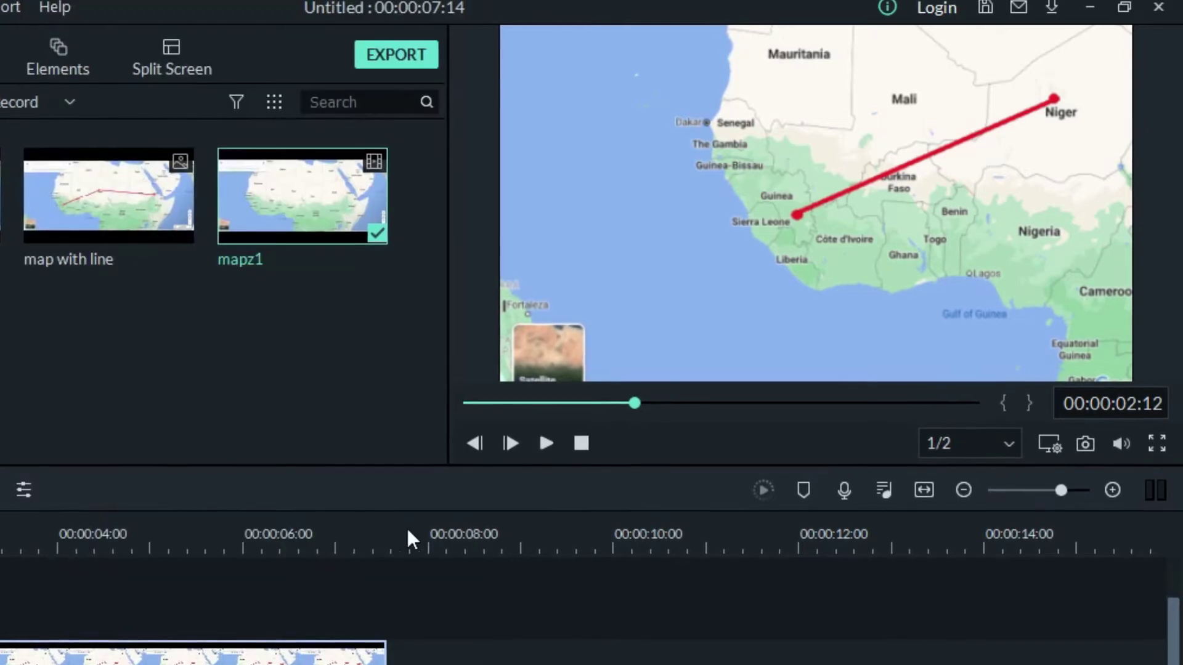
key("alt+c")
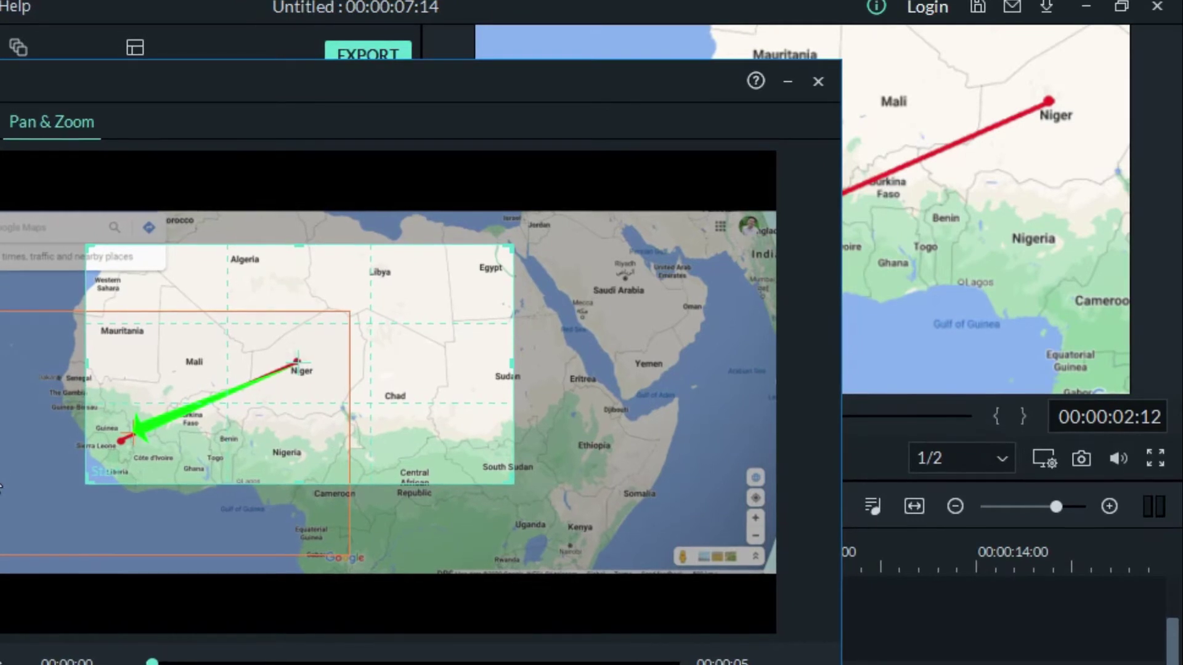
left_click_drag(16, 454, 500, 427)
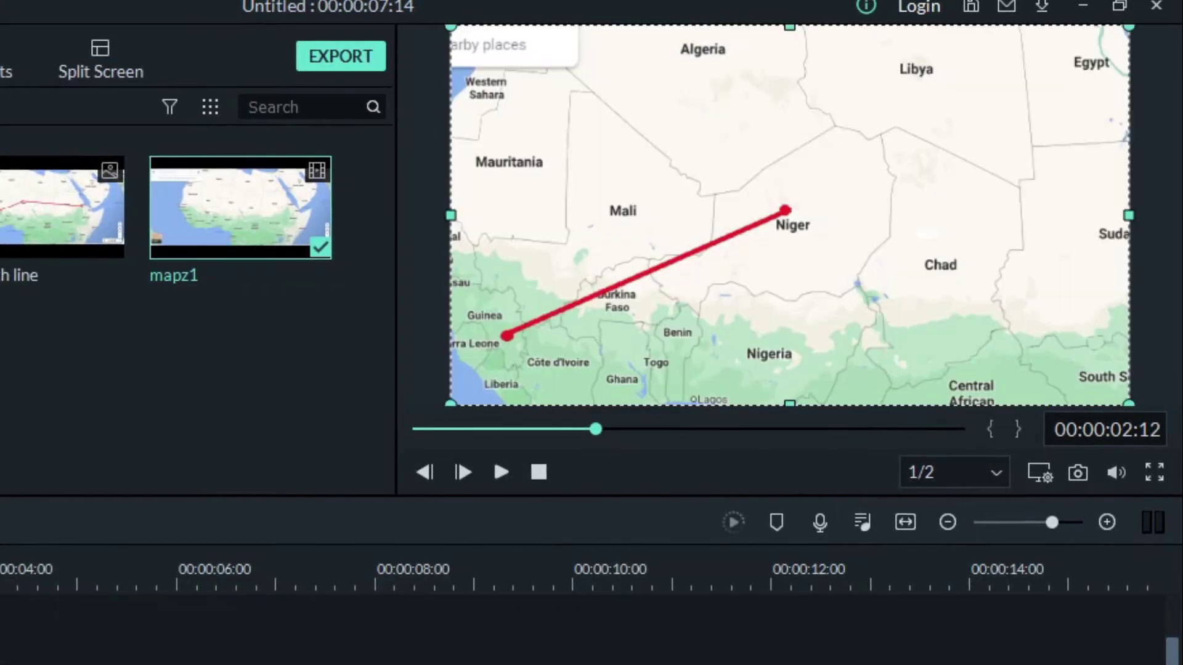
Play the animation from the beginning and split the mapz1 clip at 00:00:06:19, near the end of the line
key("Home")
key("space")
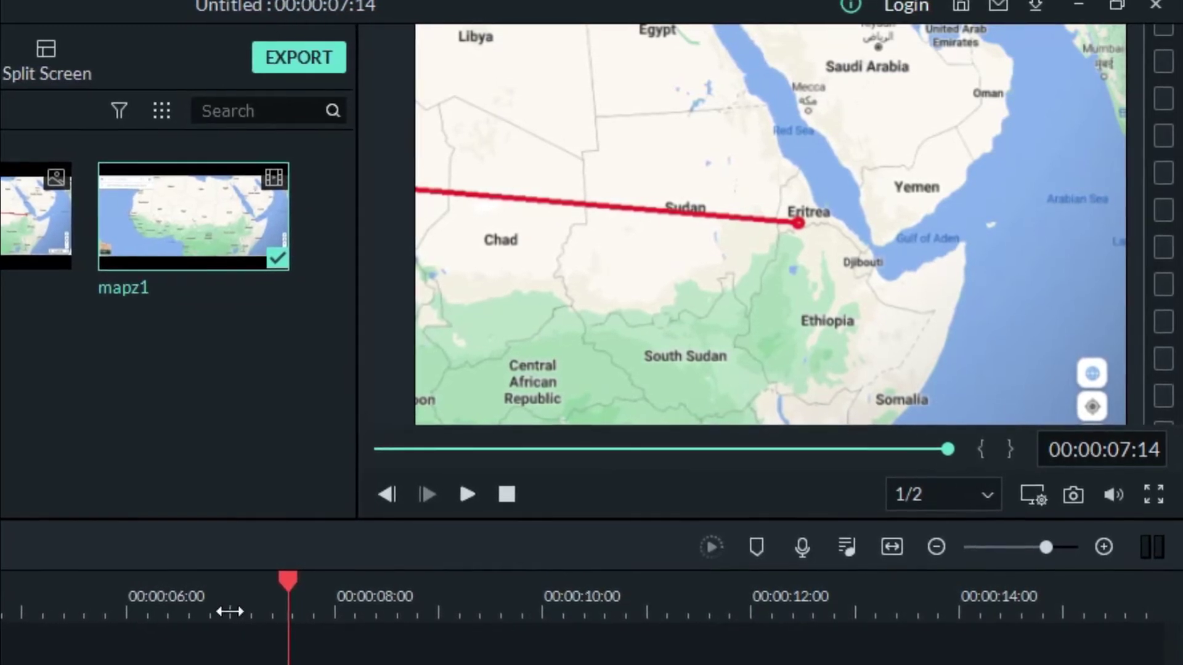
left_click_drag(287, 582, 193, 627)
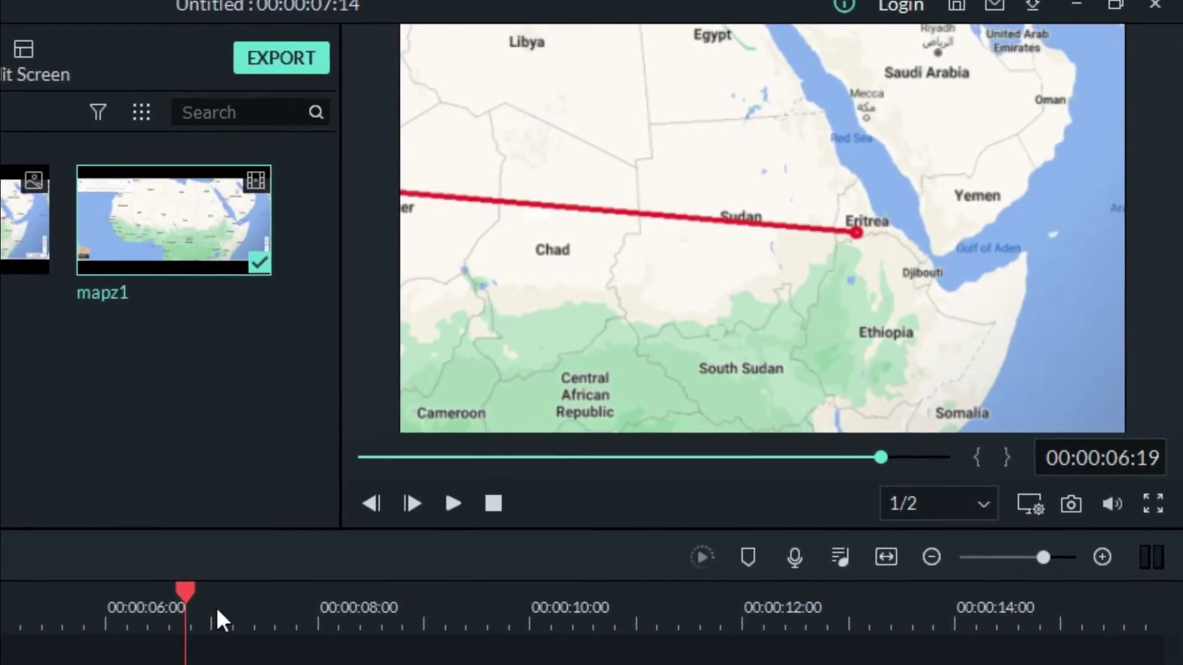
left_click_drag(187, 592, 179, 619)
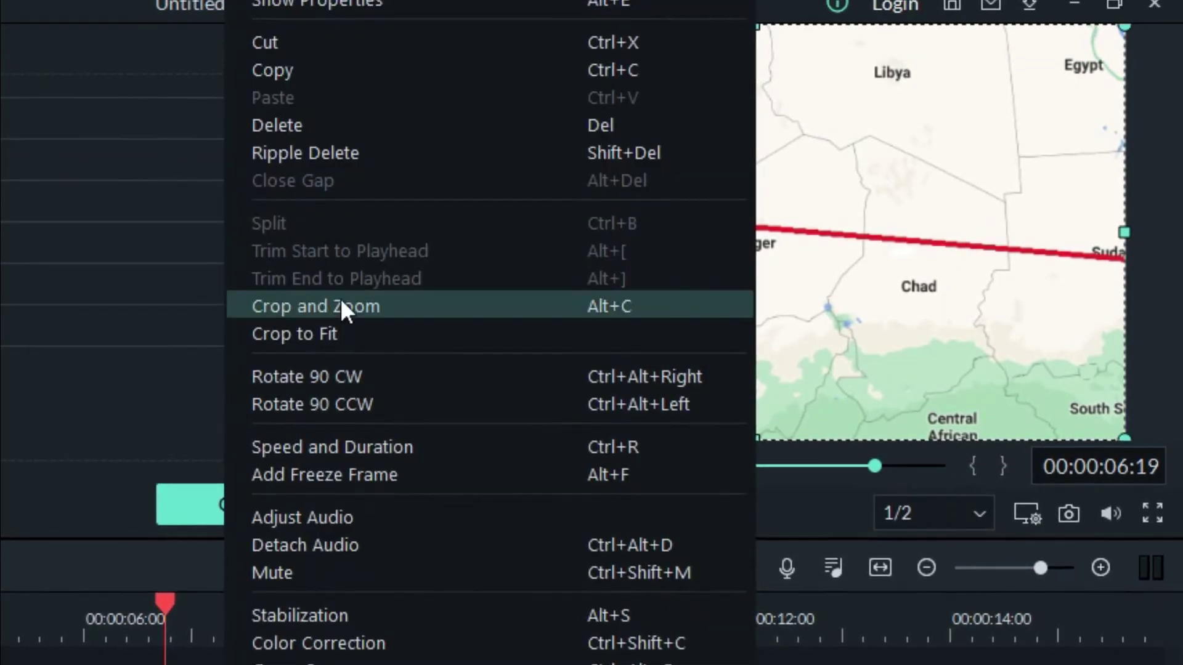
Set the last mapz1 section's Pan & Zoom to start around Eritrea and end on a slightly smaller frame inside it
left_click(341, 308)
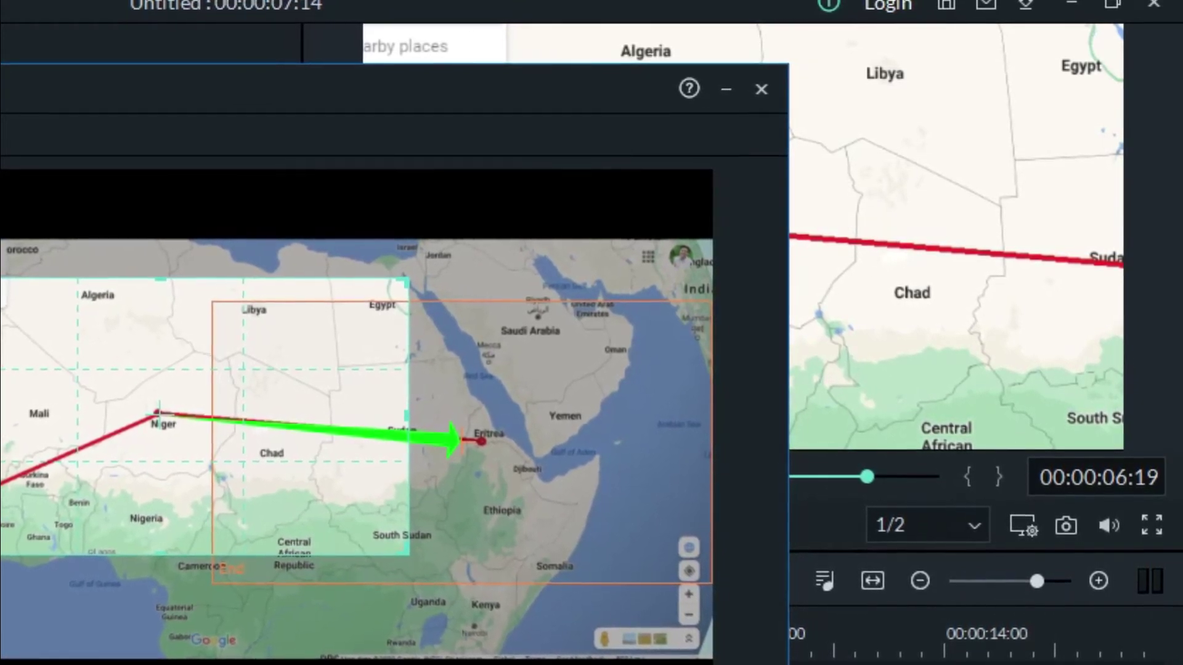
left_click(160, 413)
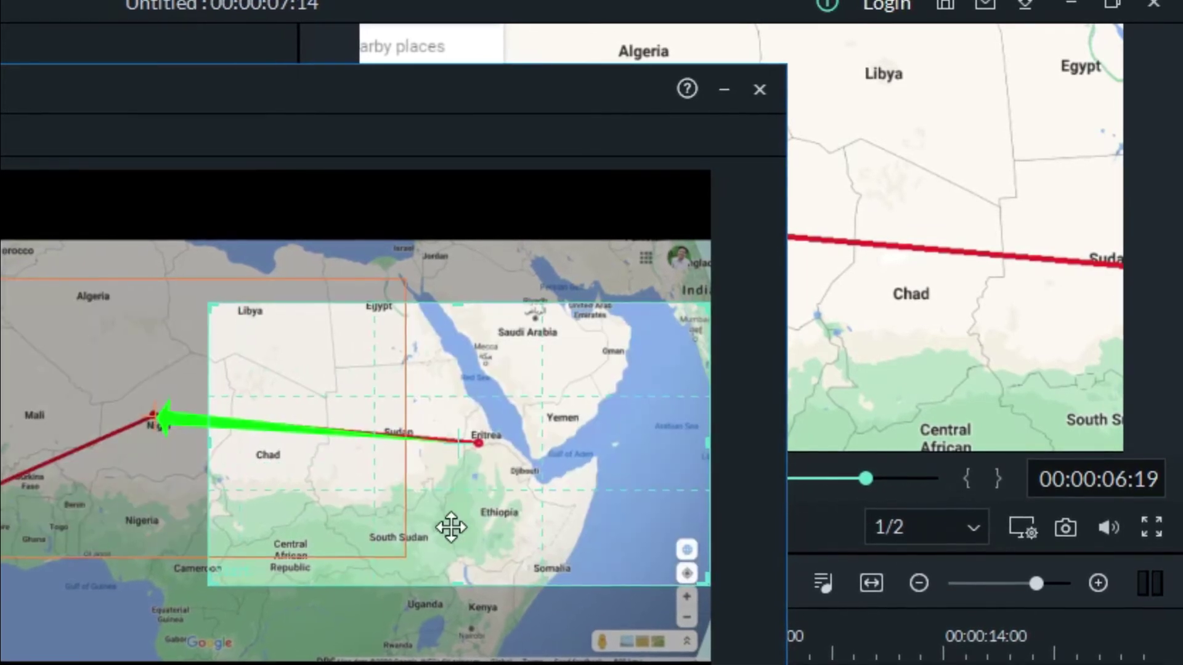
left_click(55, 524)
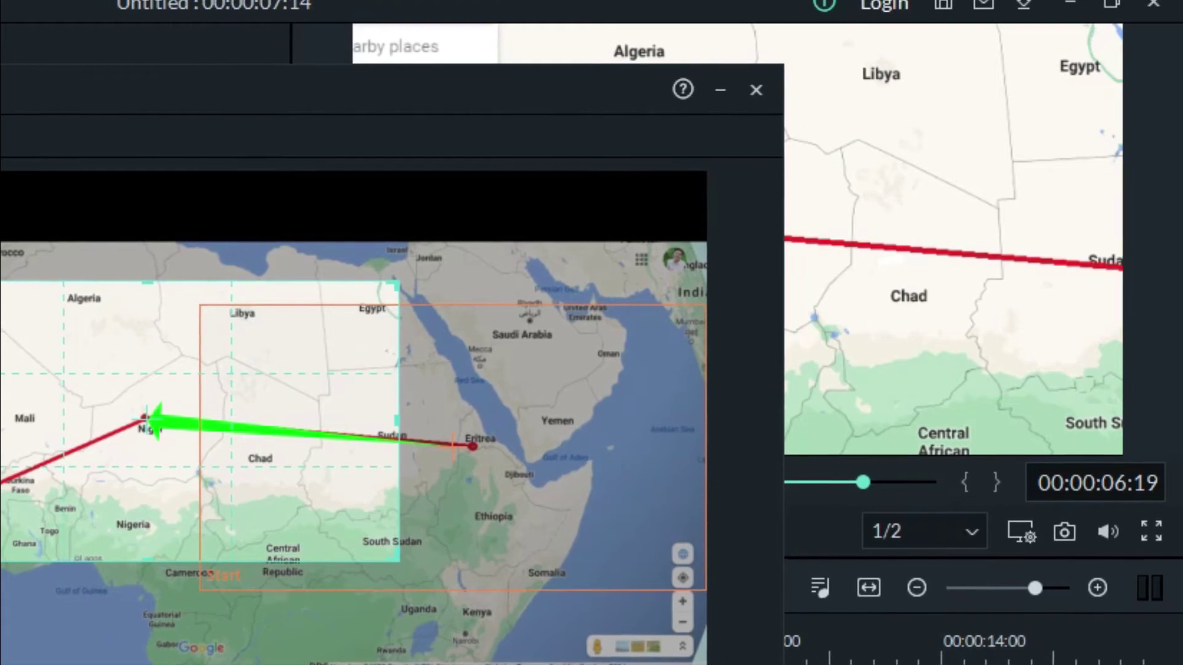
left_click_drag(24, 408, 308, 423)
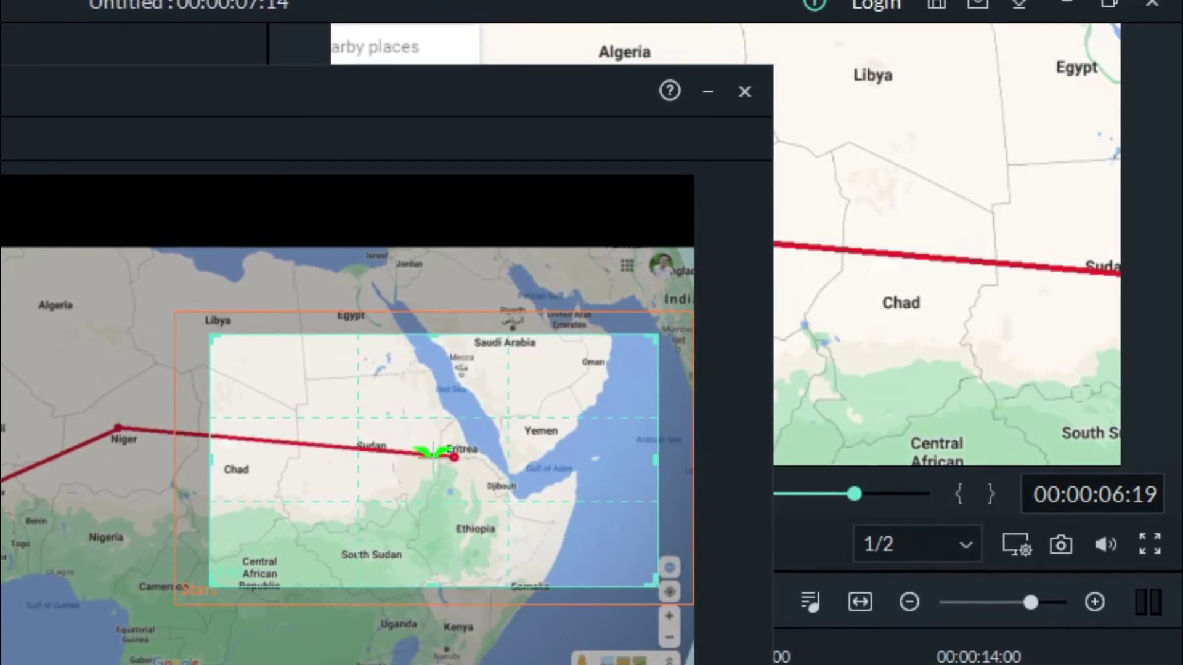
key("Return")
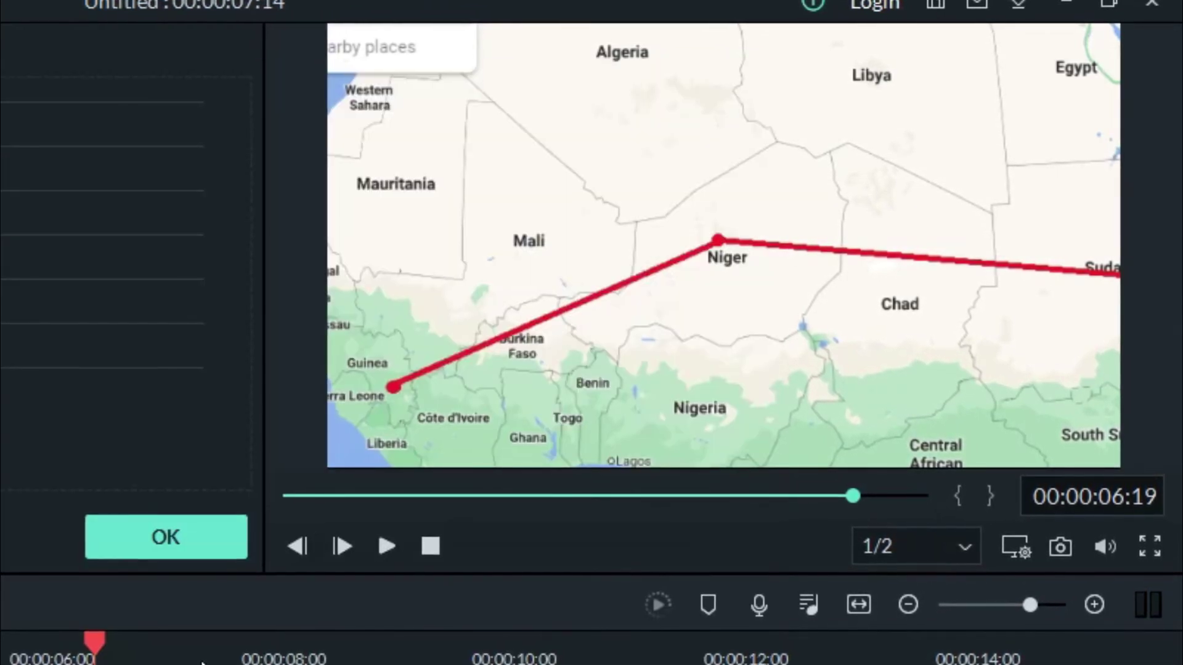
Play the animation from the beginning and split the first mapz1 section at 00:00:00:10
left_click_drag(92, 643, 13, 643)
key("space")
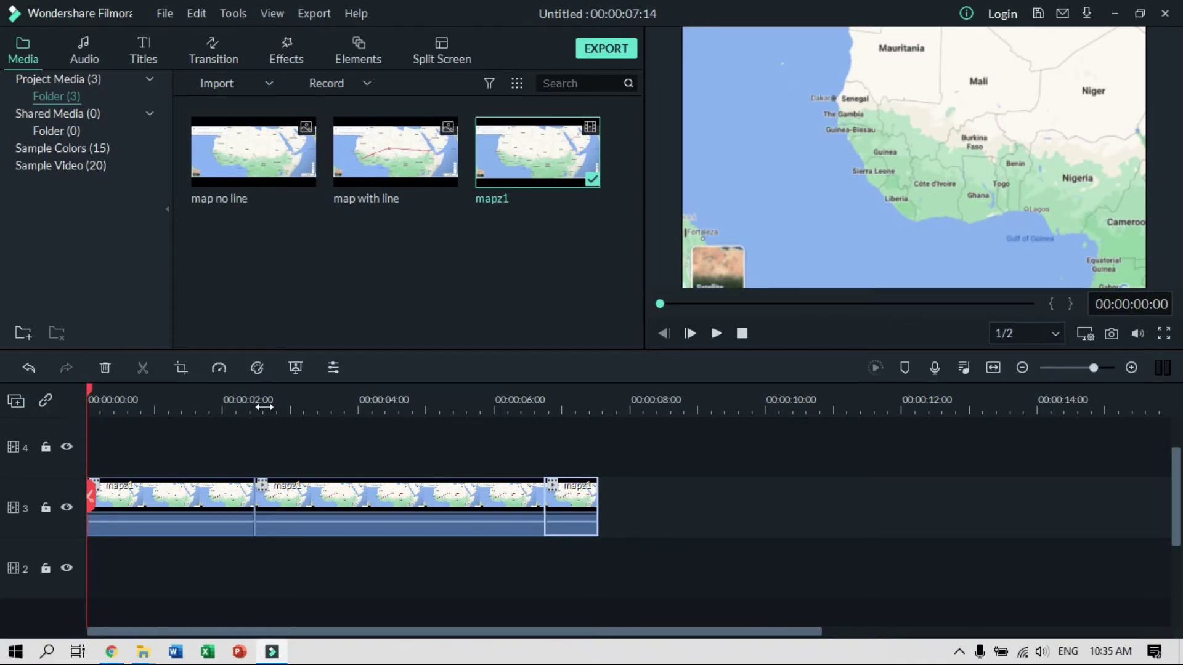
left_click_drag(89, 390, 113, 393)
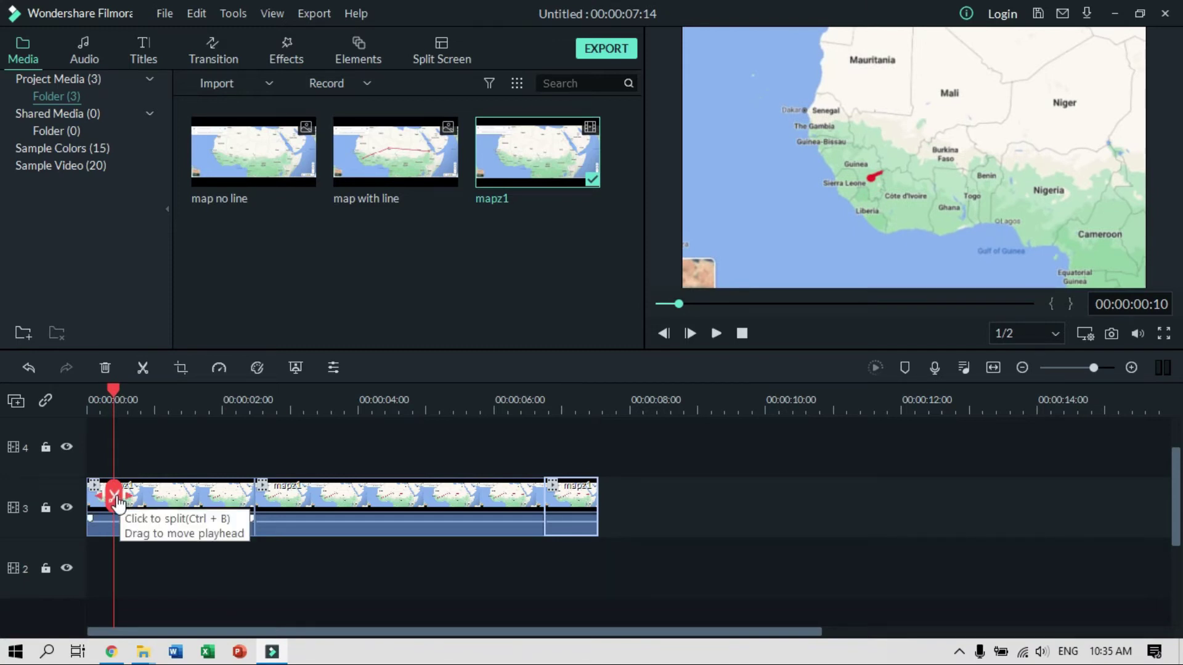
left_click(115, 500)
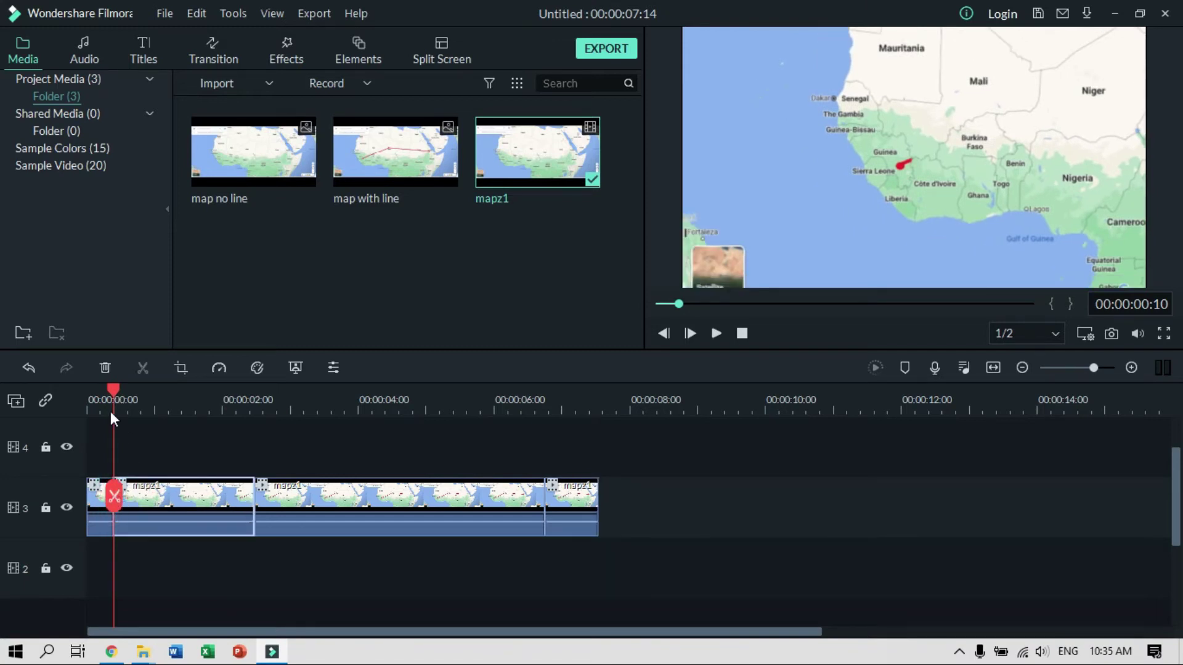
For the short opening section, swap the pan frames and place a start frame of about 1039 x 584 around the West Africa end frame
right_click(91, 503)
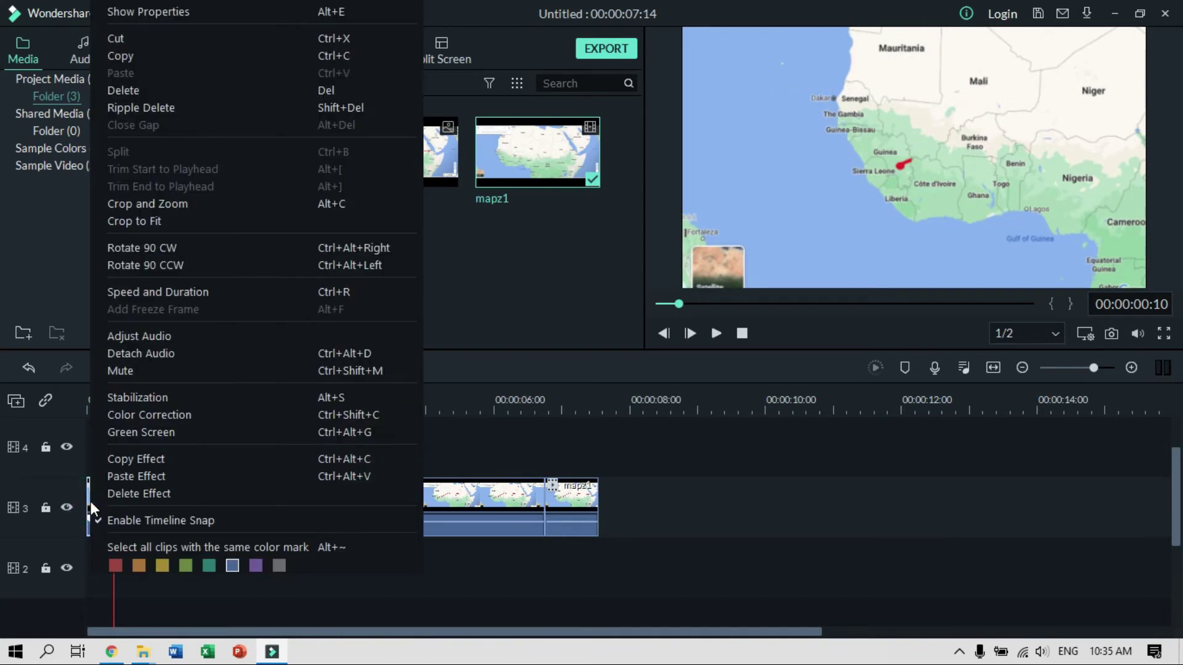
left_click(153, 207)
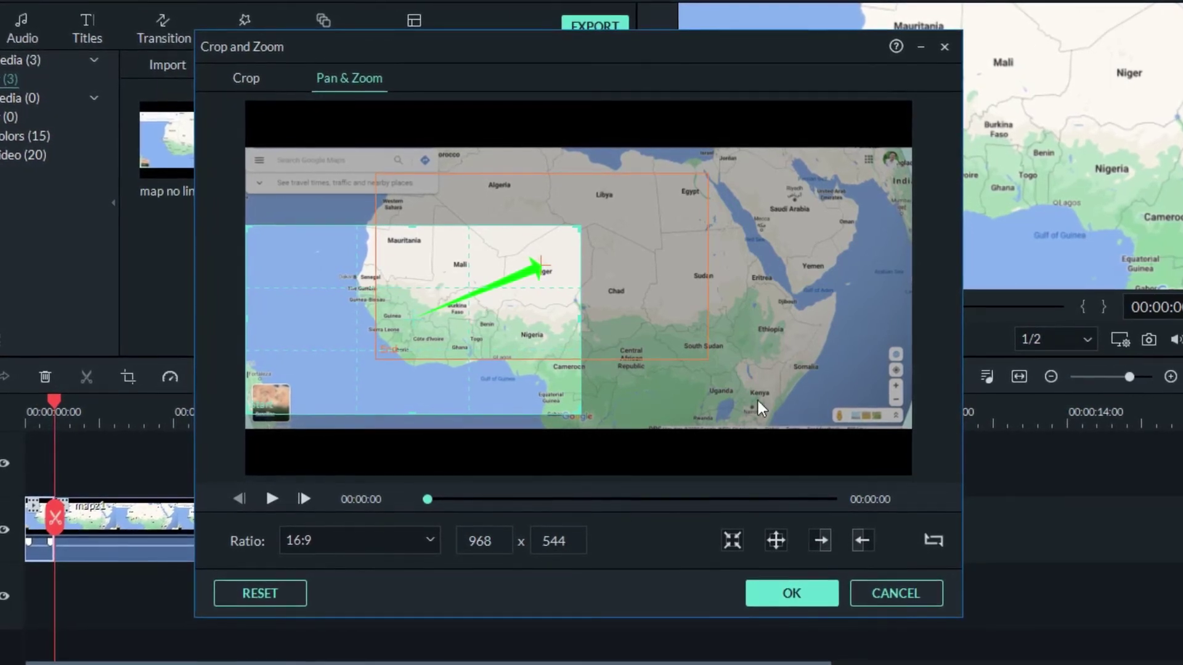
left_click(933, 540)
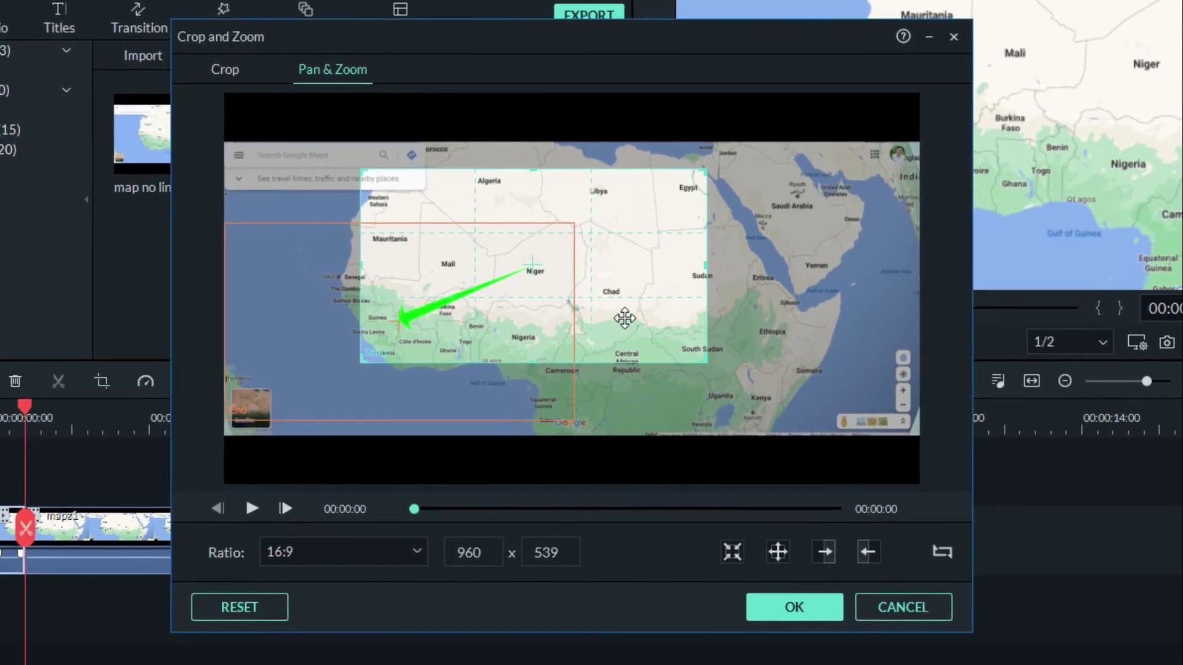
left_click_drag(708, 170, 735, 149)
left_click_drag(682, 277, 478, 356)
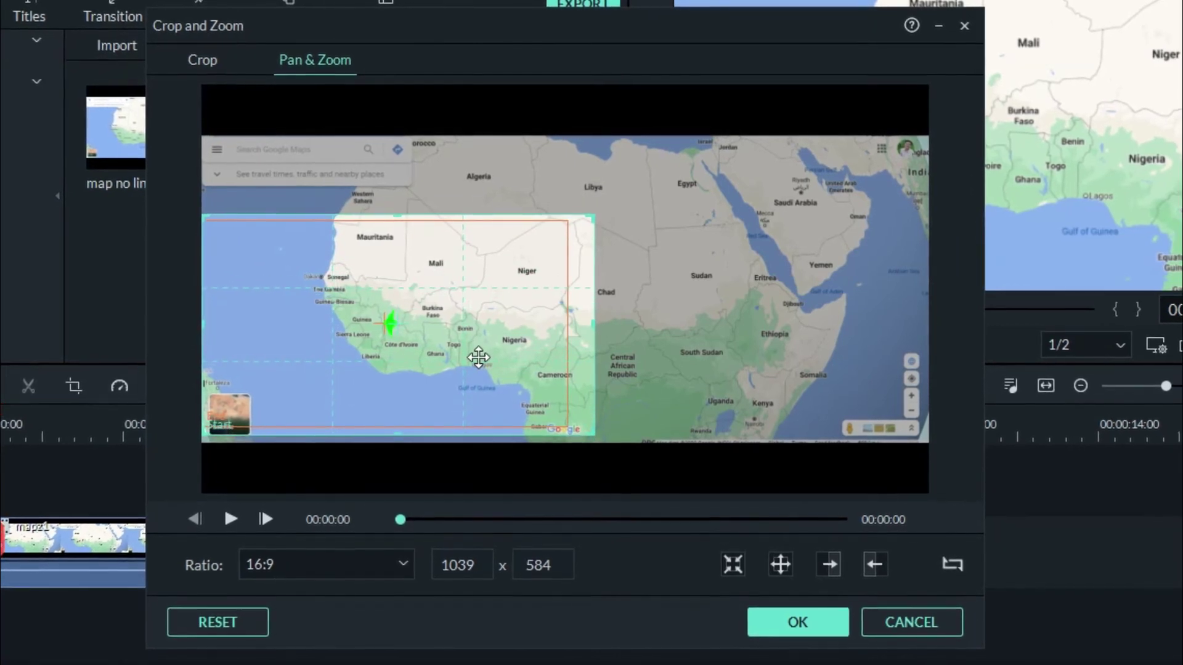
left_click_drag(593, 218, 595, 209)
left_click(794, 628)
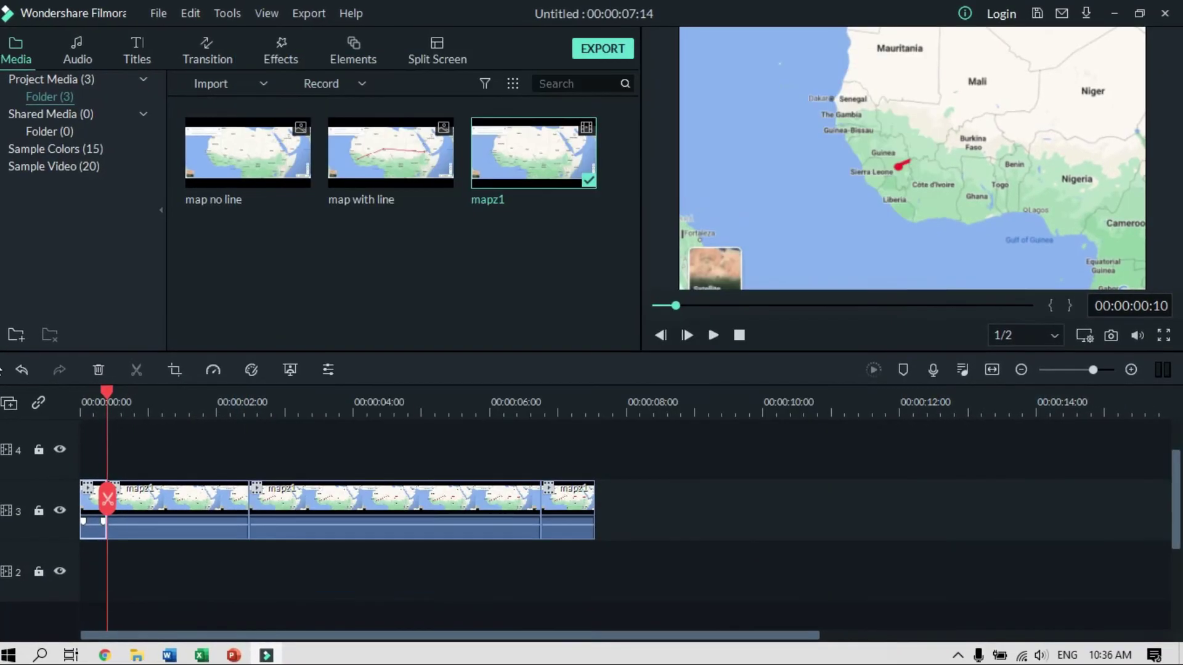
Play the complete map animation from the start to review all pan and zoom moves
left_click(98, 394)
key("space")
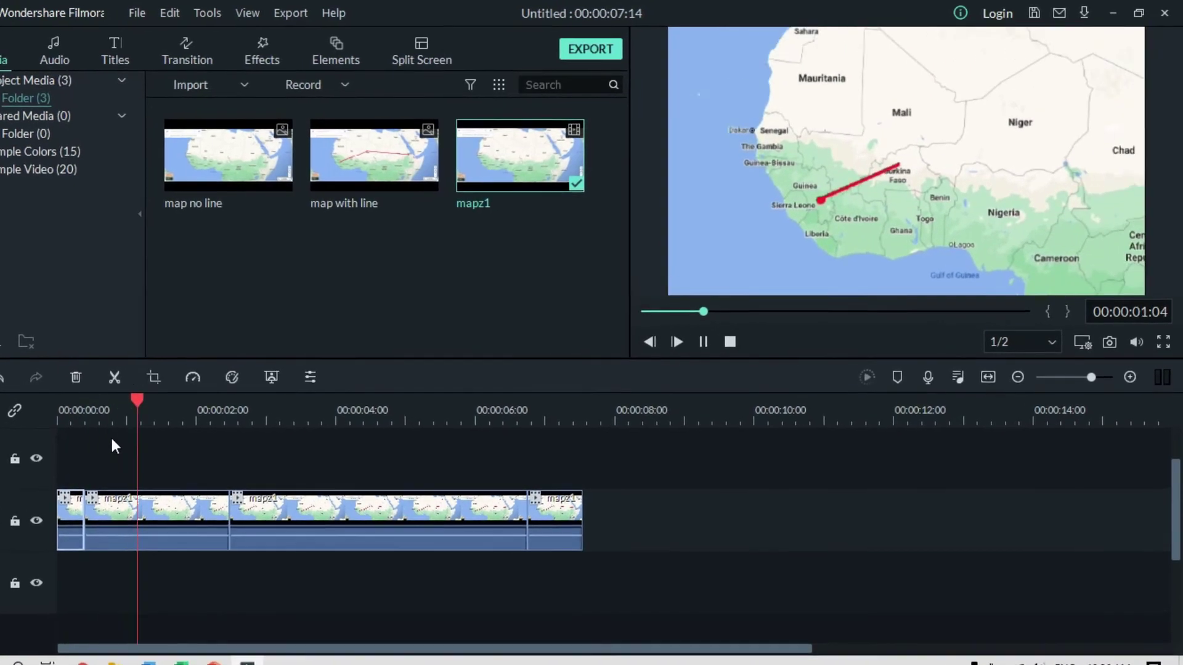
left_click_drag(191, 400, 82, 406)
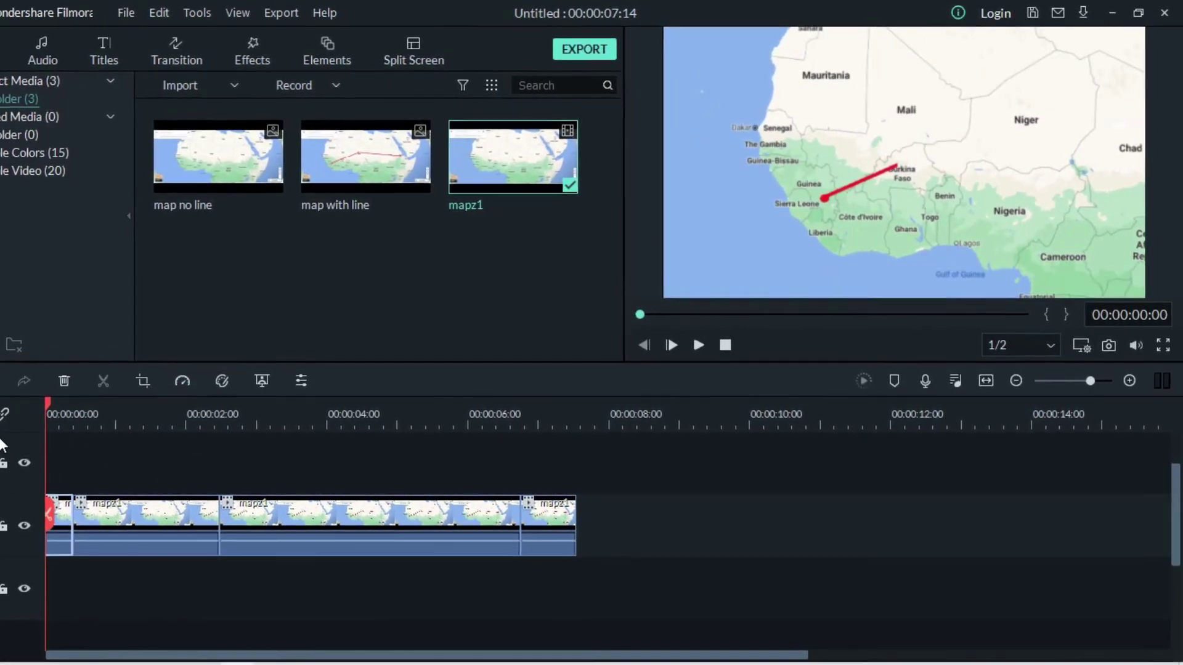
key("space")
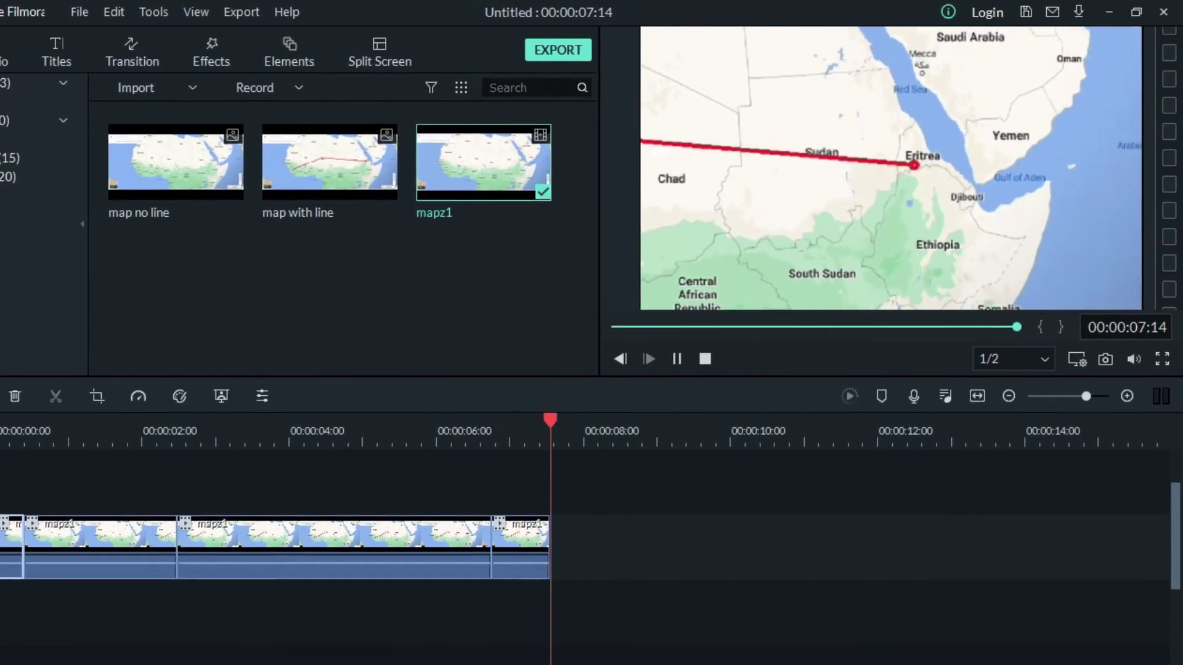
Browse the included audio library and preview the Always Dreaming track with the pink triangle cover and the Within Reach track
scroll(486, 517, "down", 2)
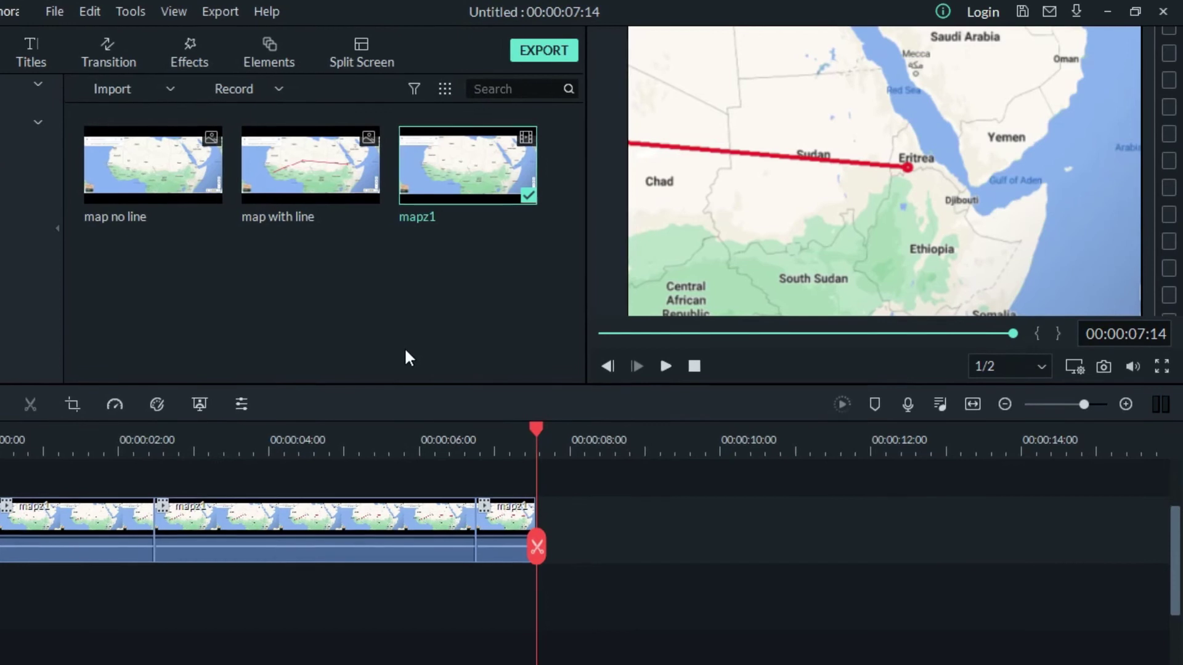
left_click(250, 296)
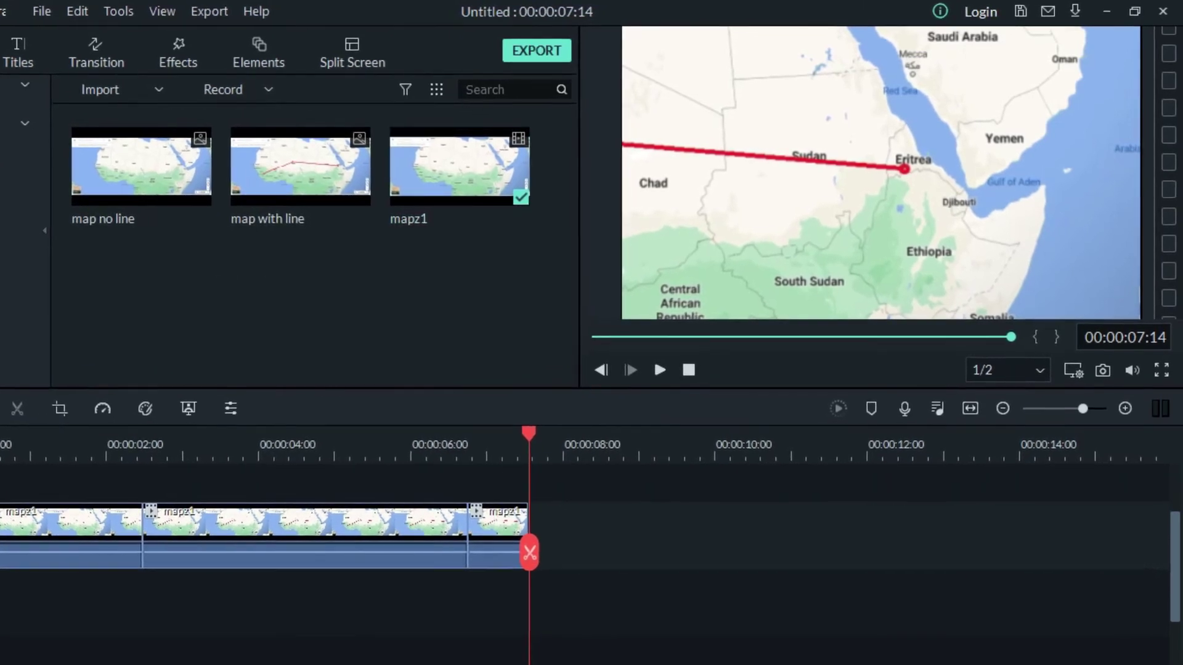
left_click(1, 53)
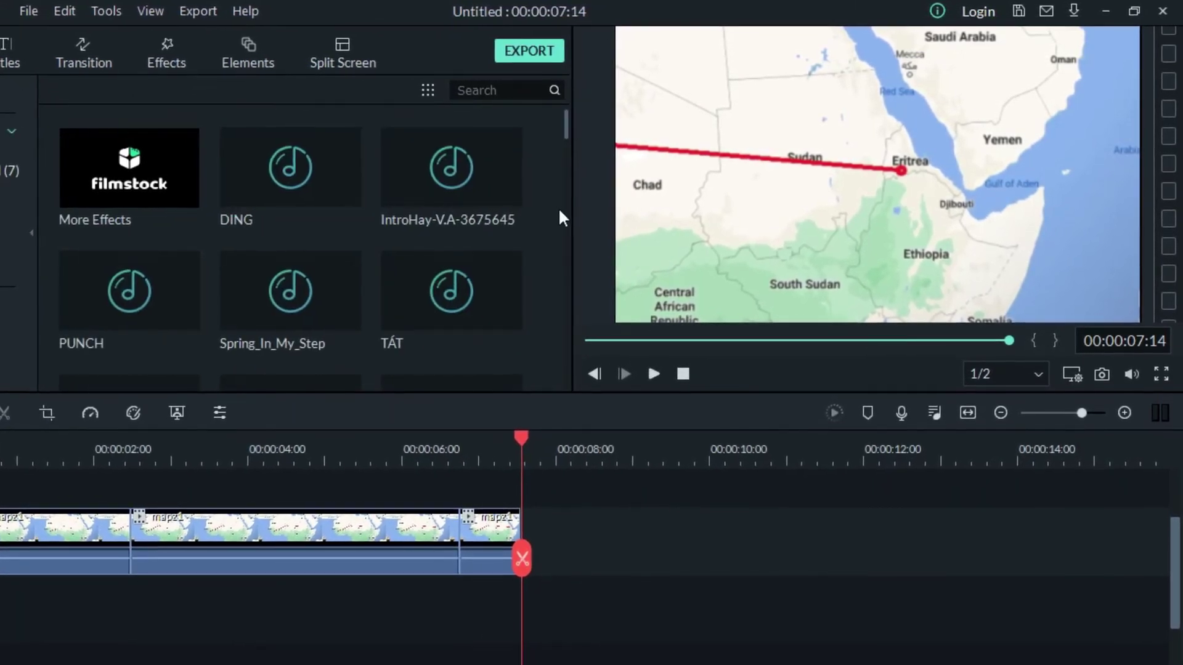
left_click_drag(561, 129, 565, 165)
scroll(536, 212, "down", 4)
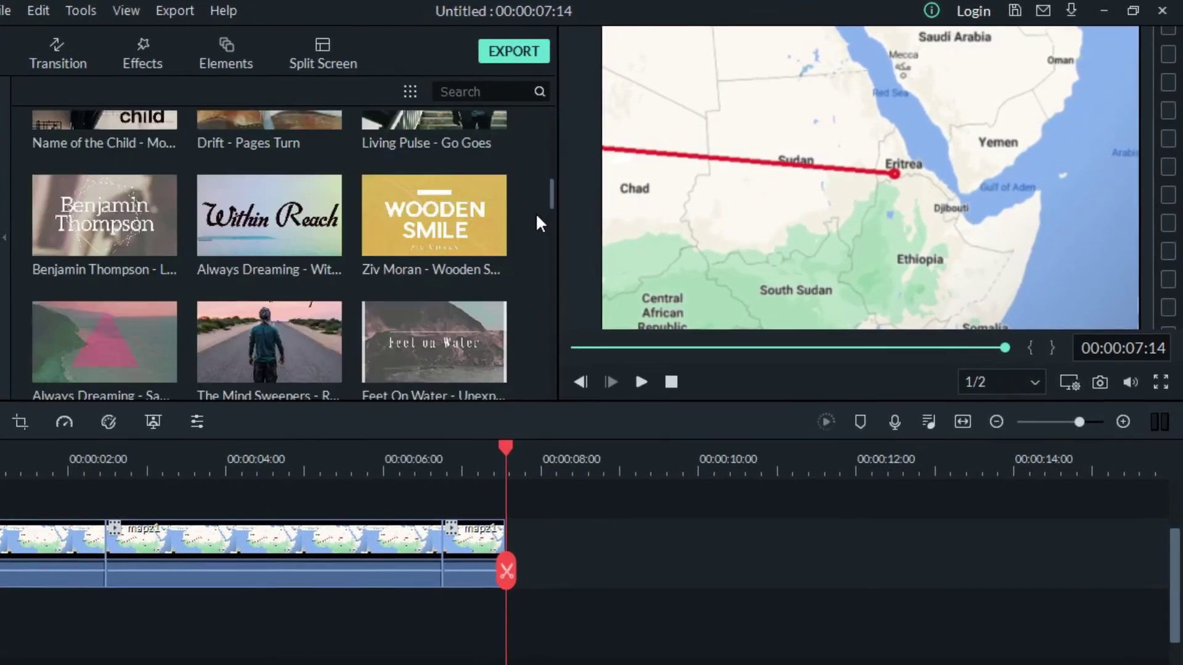
scroll(545, 191, "up", 2)
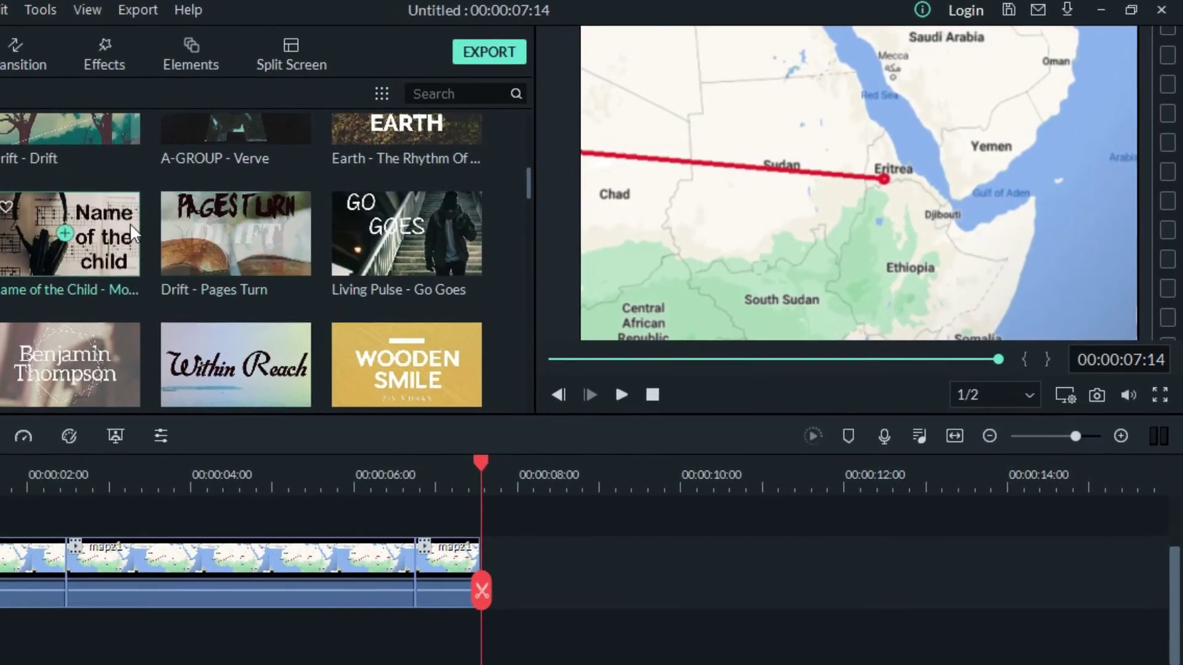
scroll(127, 285, "down", 3)
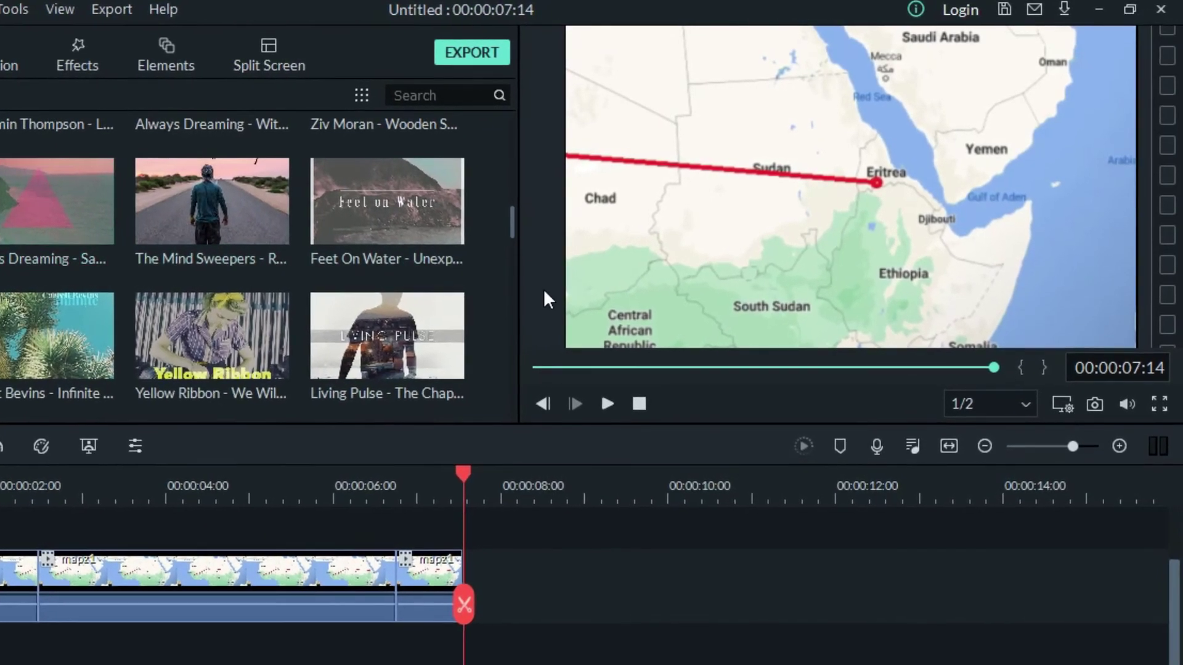
scroll(504, 221, "up", 2)
scroll(504, 220, "down", 2)
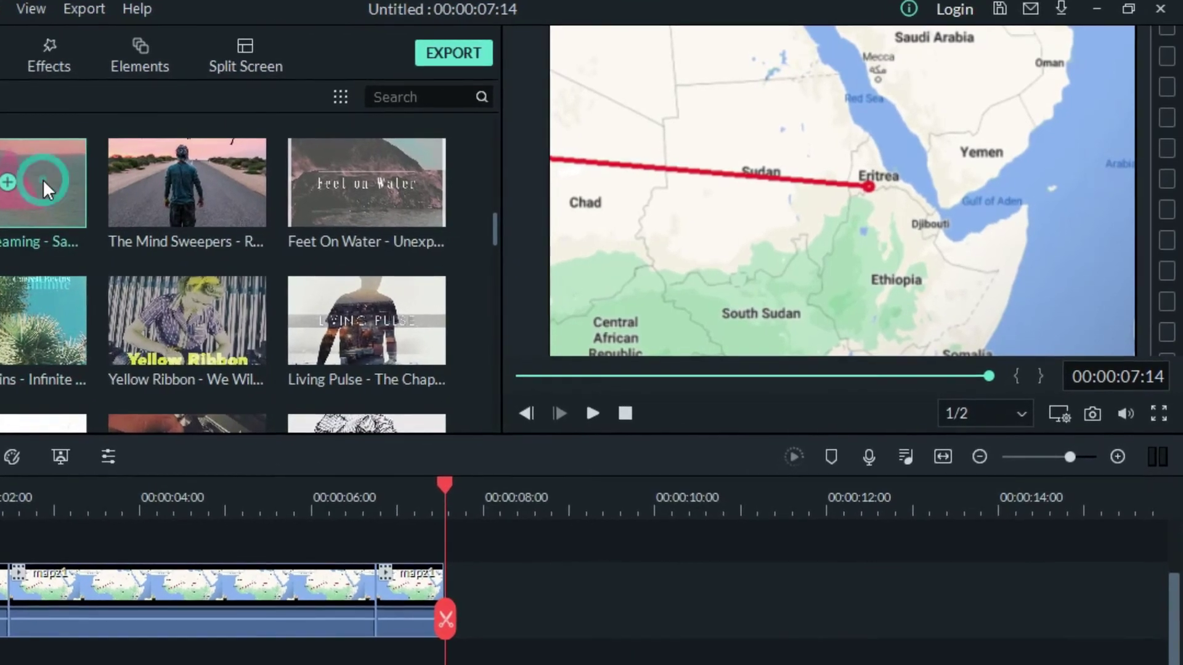
left_click(49, 181)
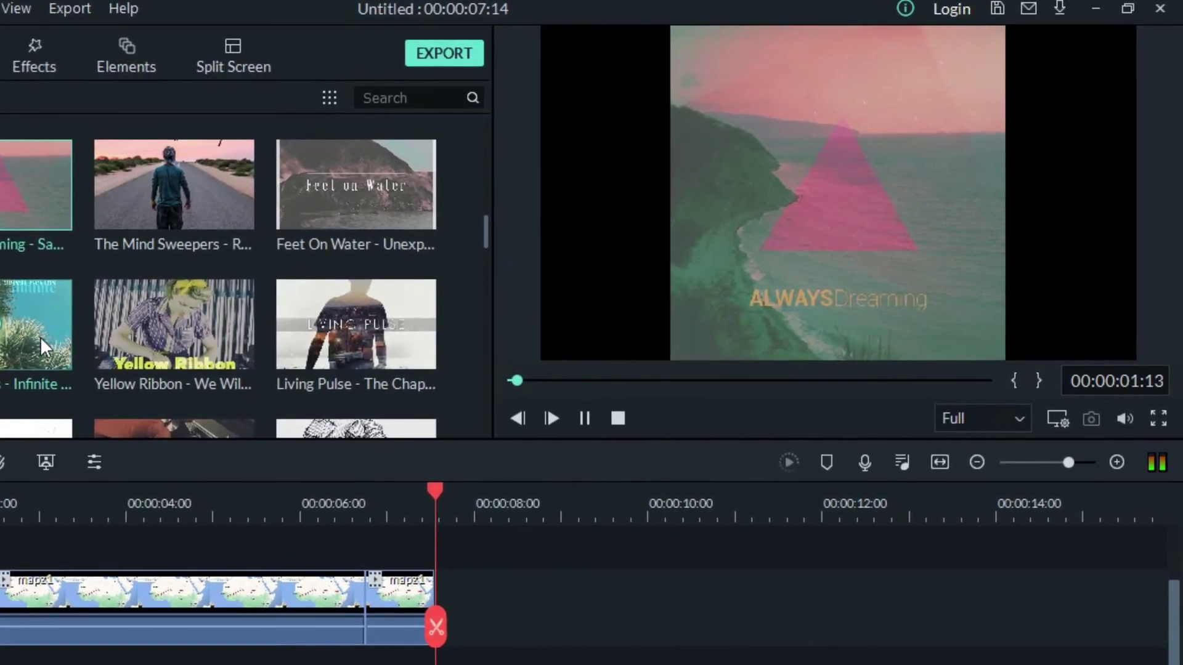
scroll(50, 323, "down", 5)
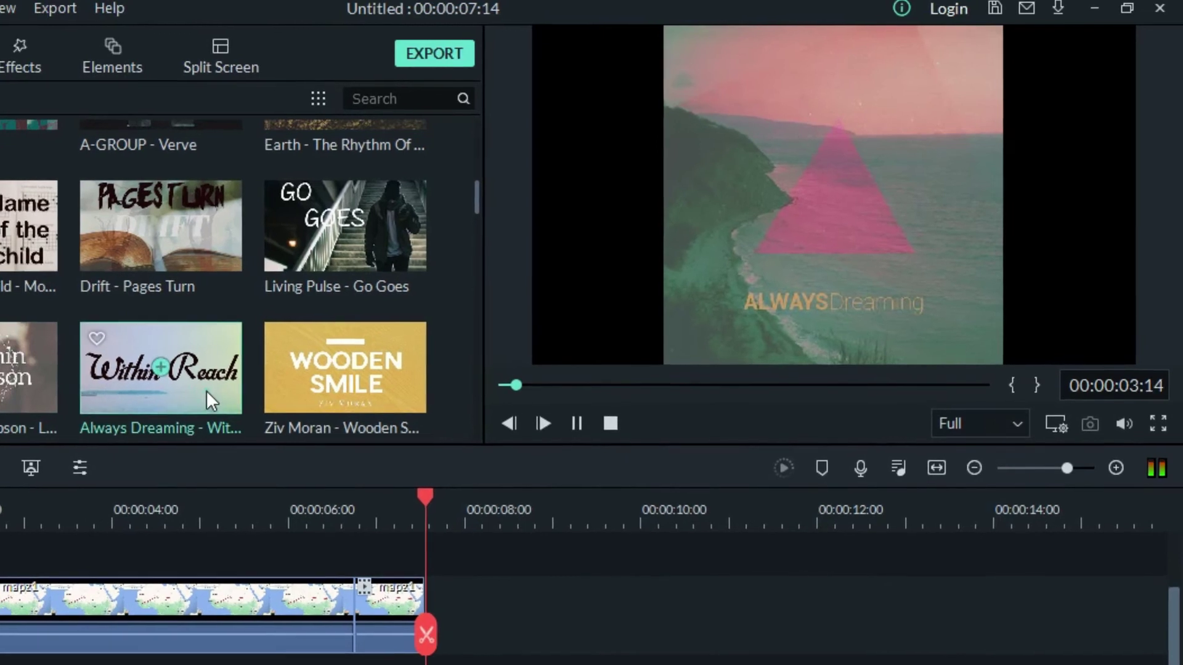
left_click(206, 392)
scroll(464, 203, "up", 2)
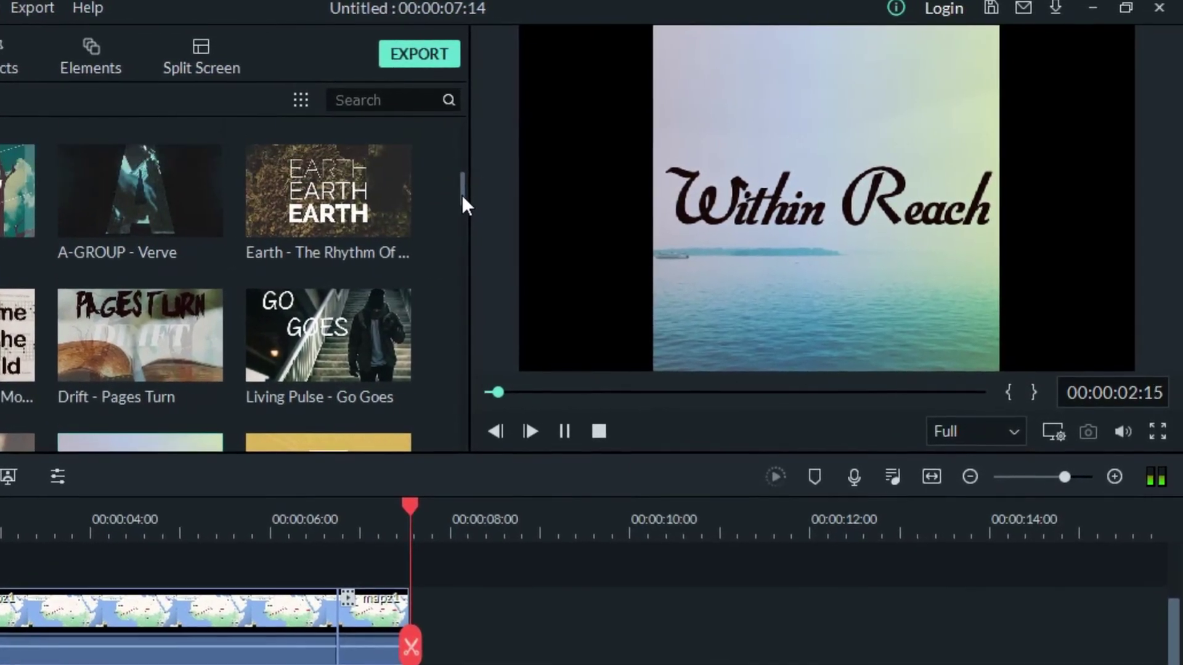
Preview A-GROUP - Verve, add it to audio track 1 and cut it to end with the map at 00:00:07:14
left_click(182, 213)
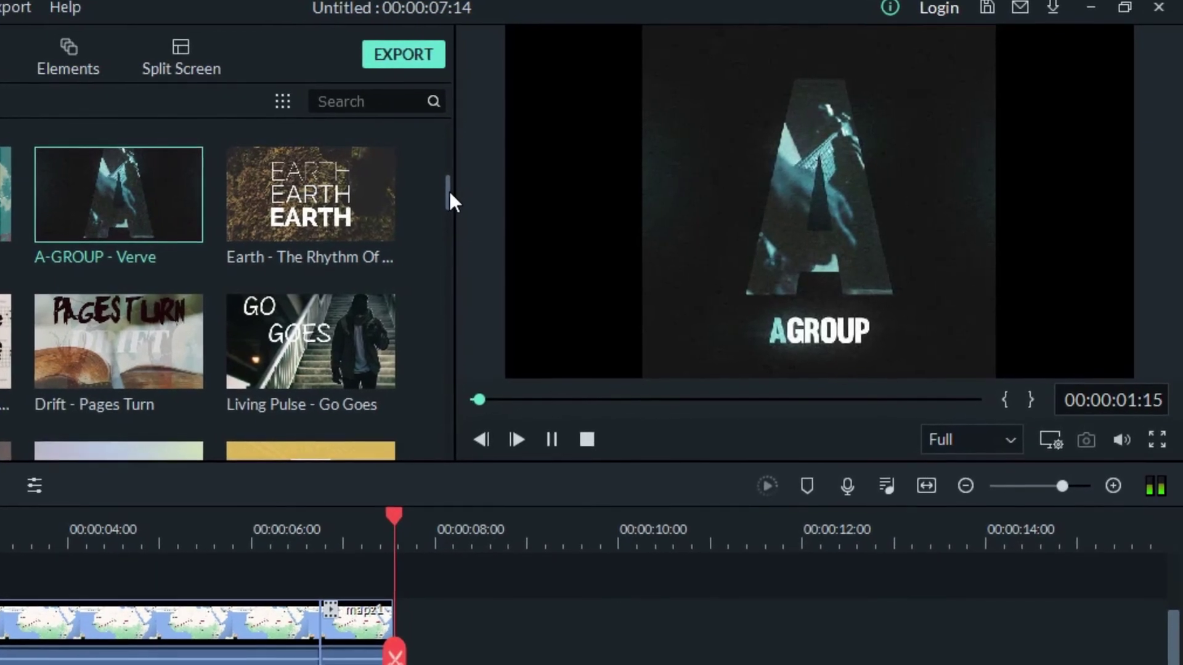
scroll(448, 185, "up", 2)
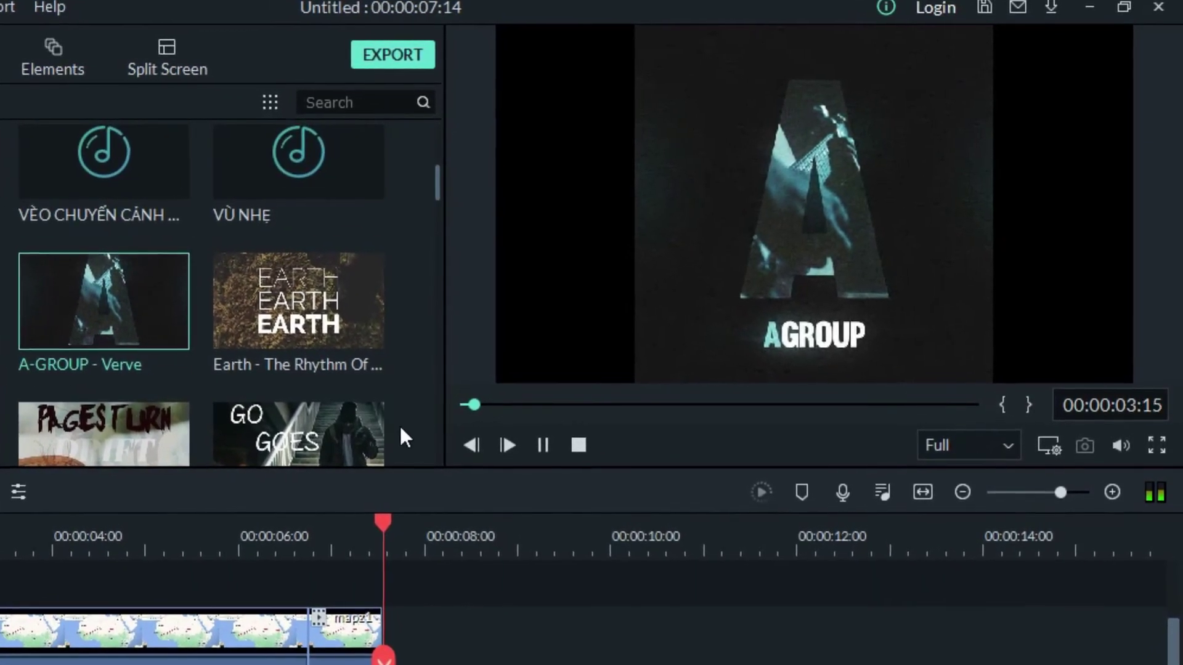
mouse_move(148, 326)
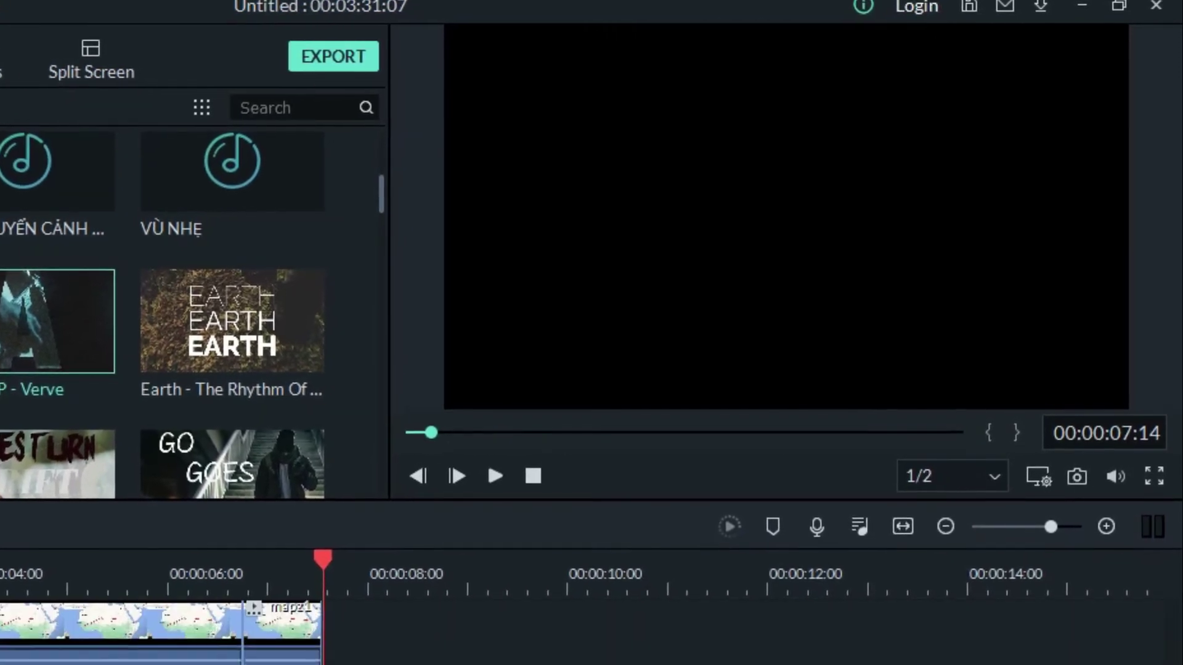
scroll(316, 610, "up", 2)
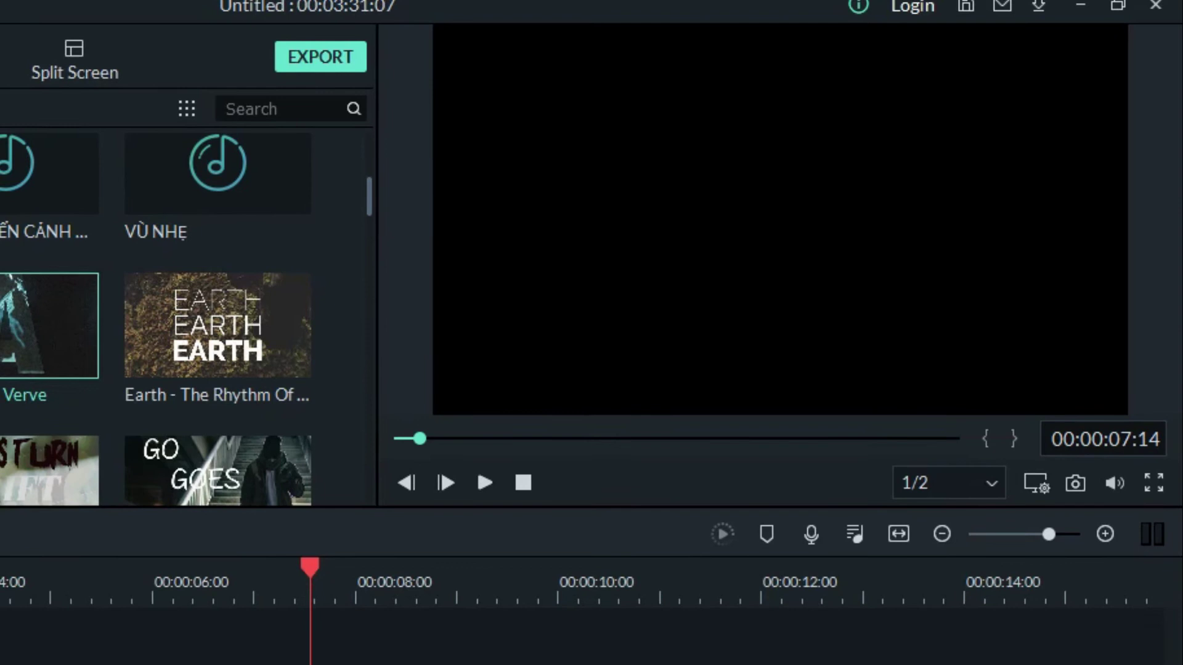
scroll(304, 610, "down", 2)
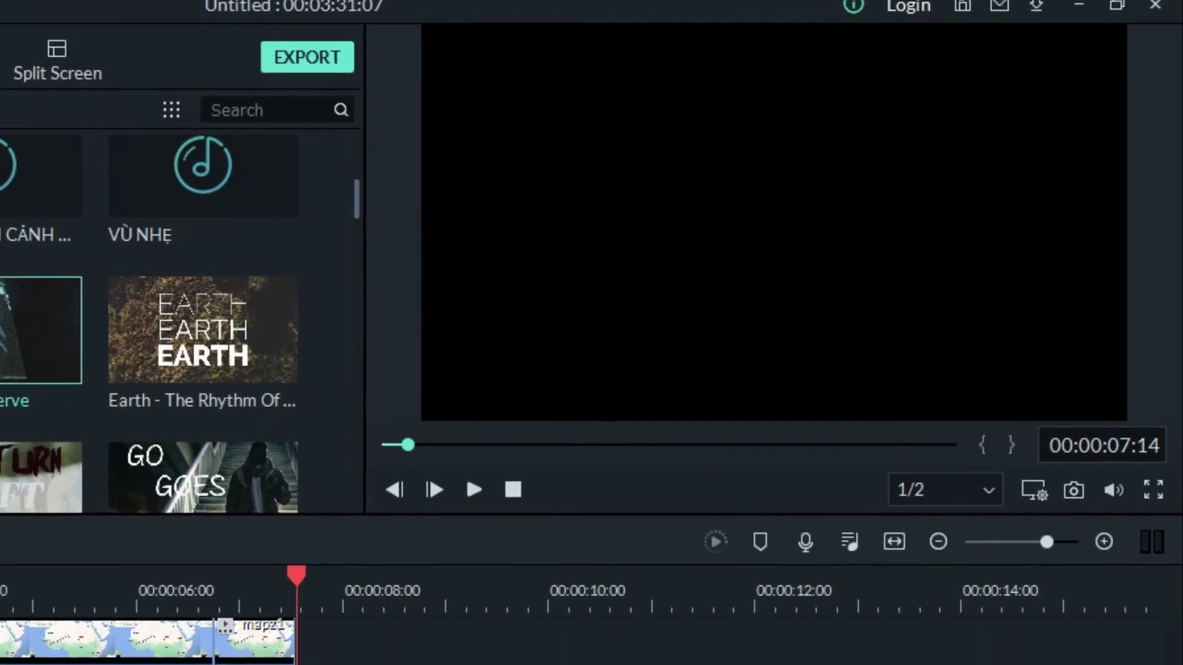
scroll(304, 609, "up", 2)
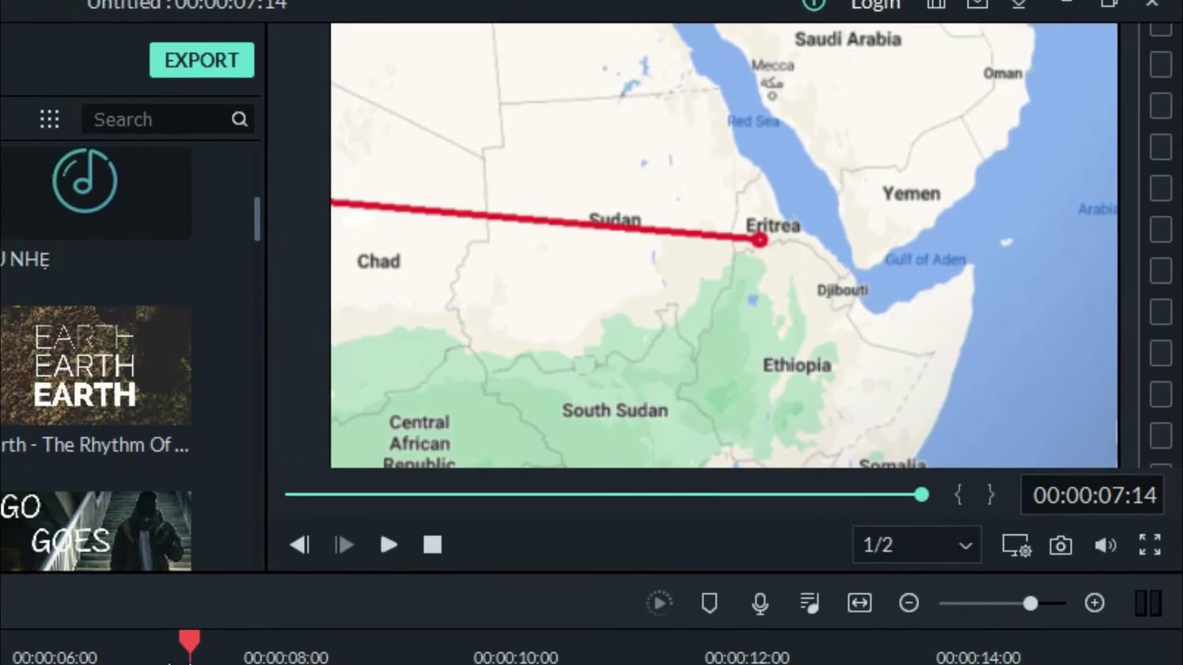
Play the map animation with its background music from the beginning to the end
key("Home")
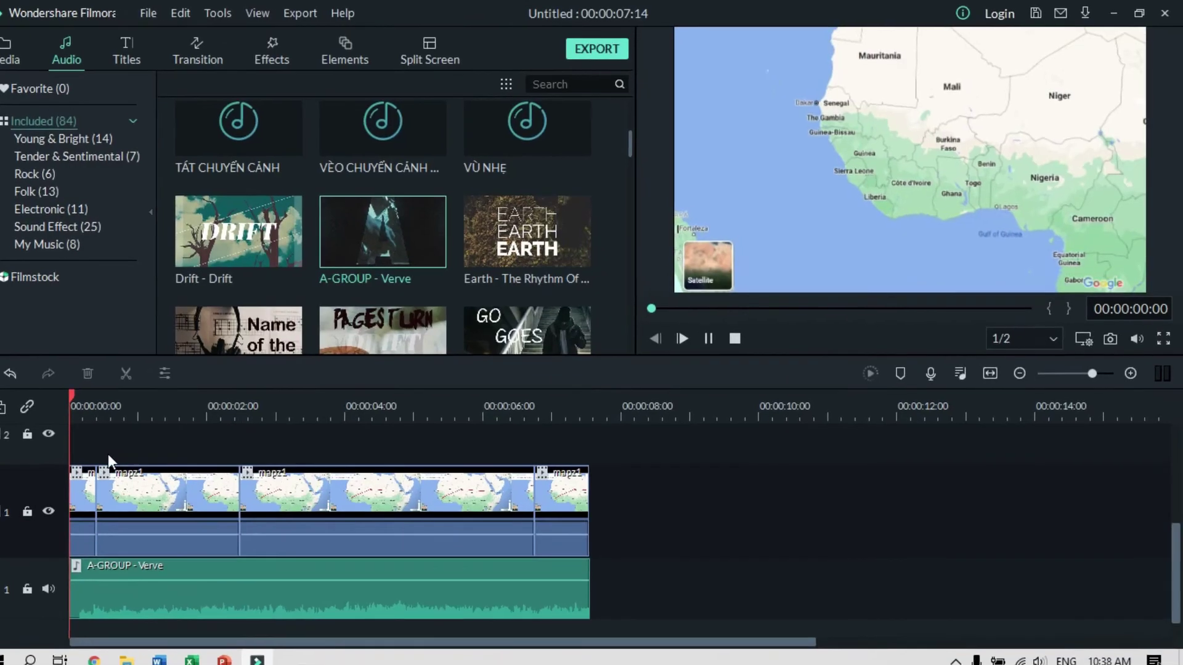
key("space")
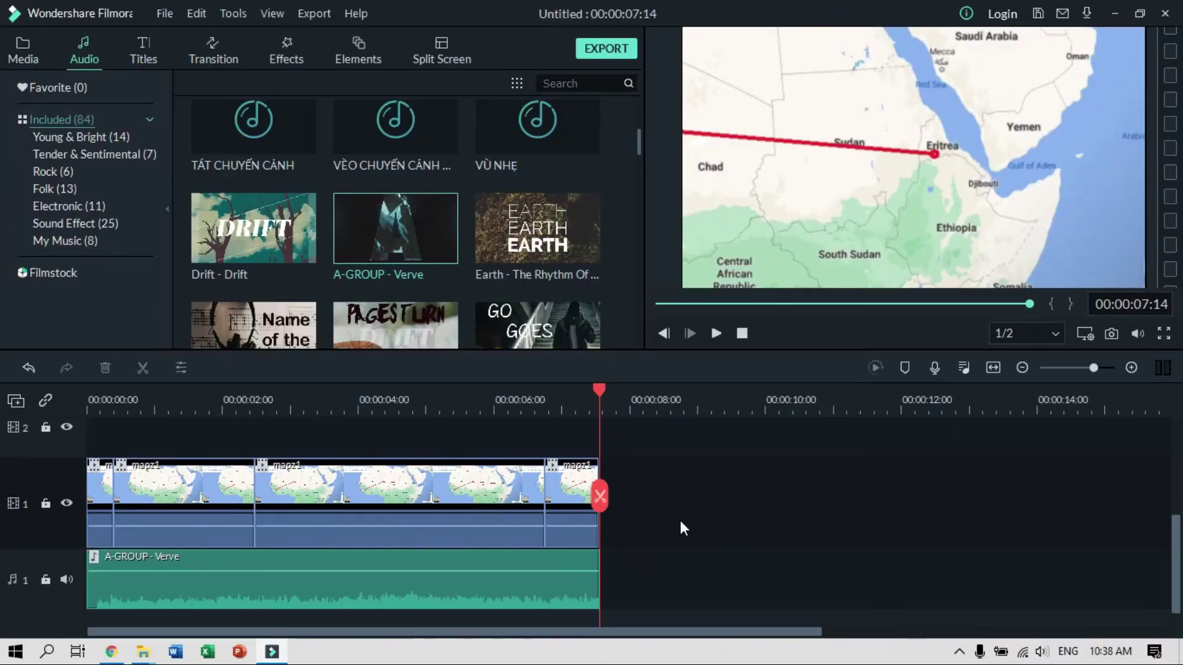
scroll(680, 528, "up", 1)
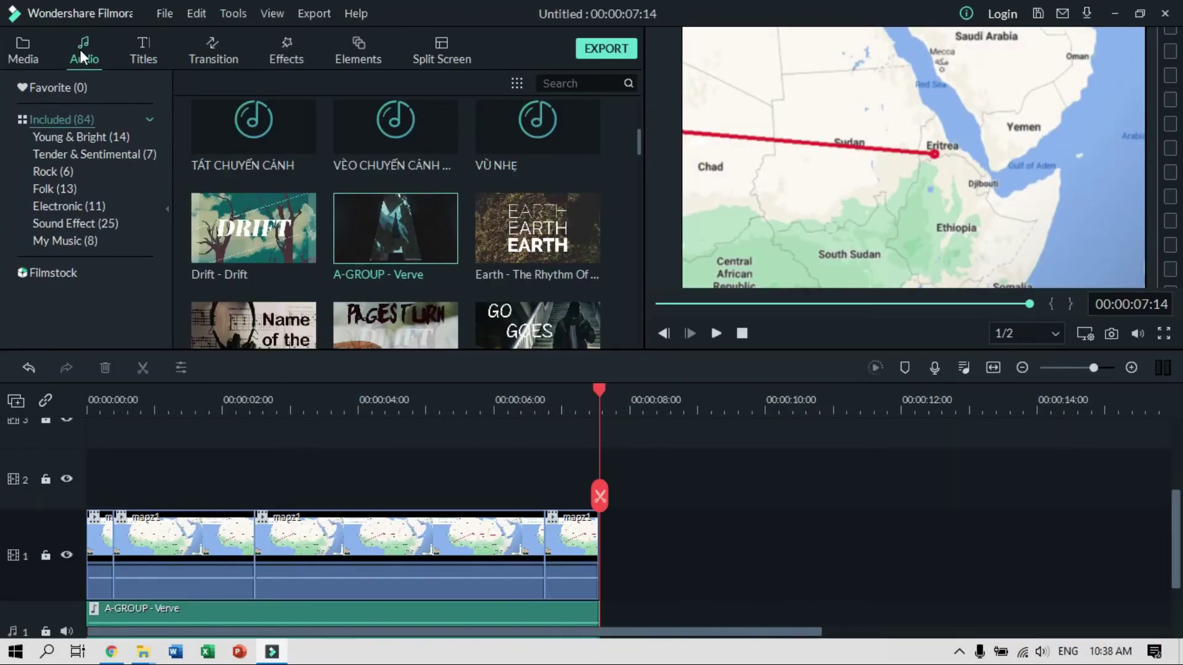
Import the image plane-50893_1920 from the Downloads folder into the project media
left_click(25, 52)
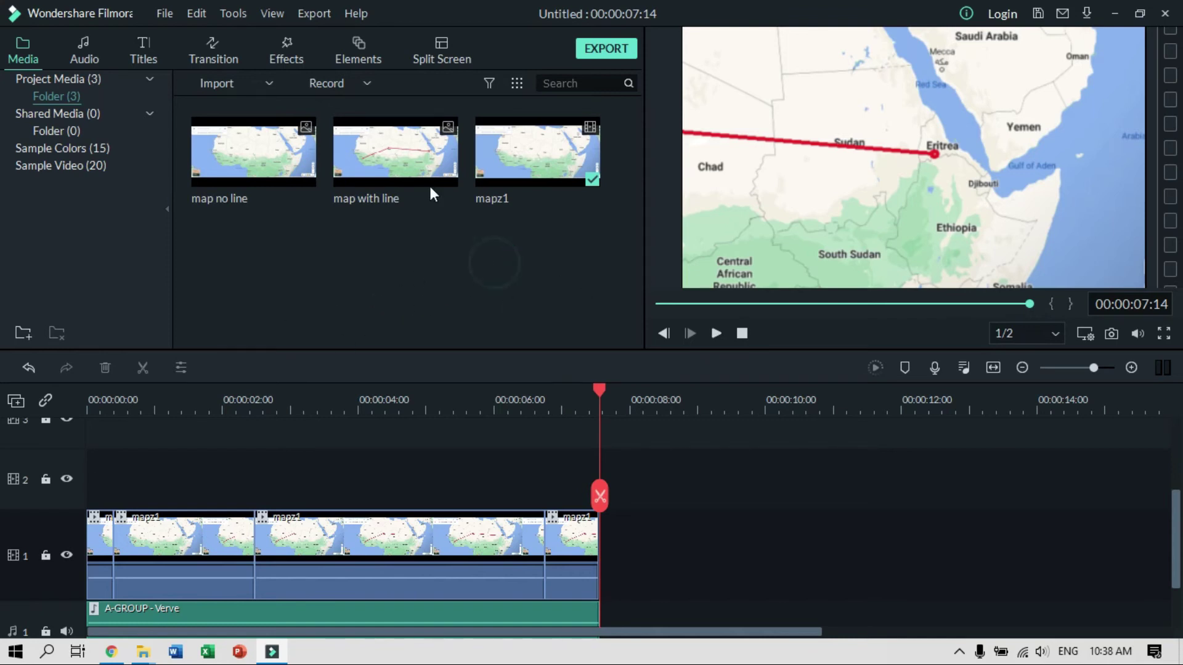
double_click(515, 289)
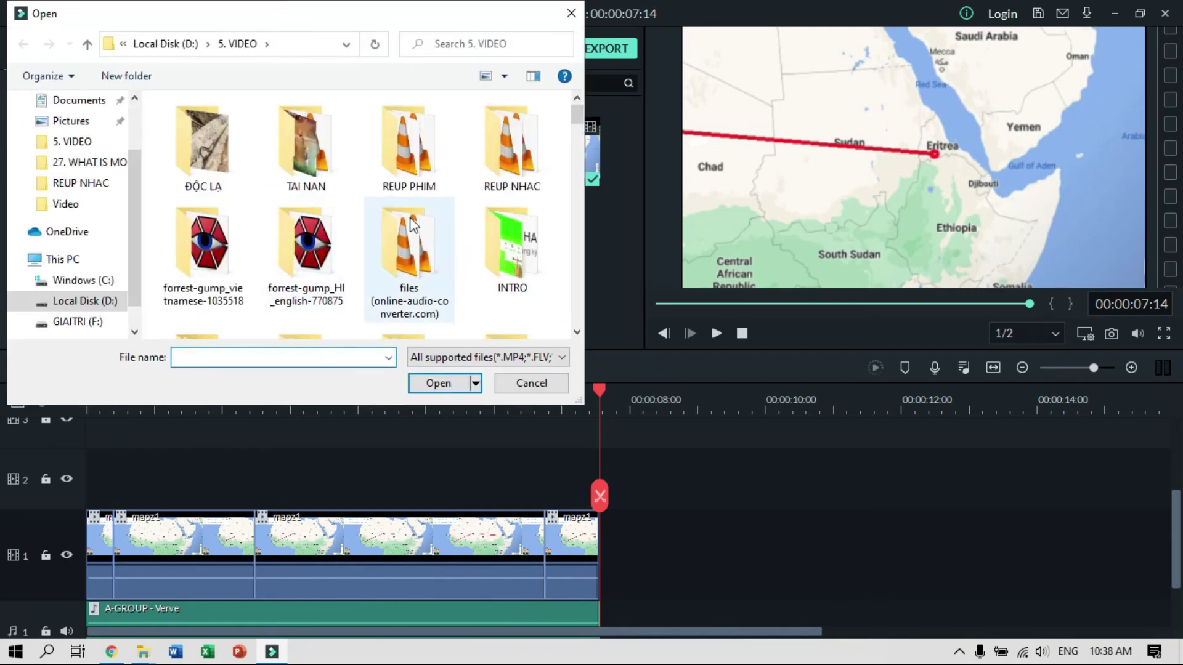
scroll(102, 185, "up", 1)
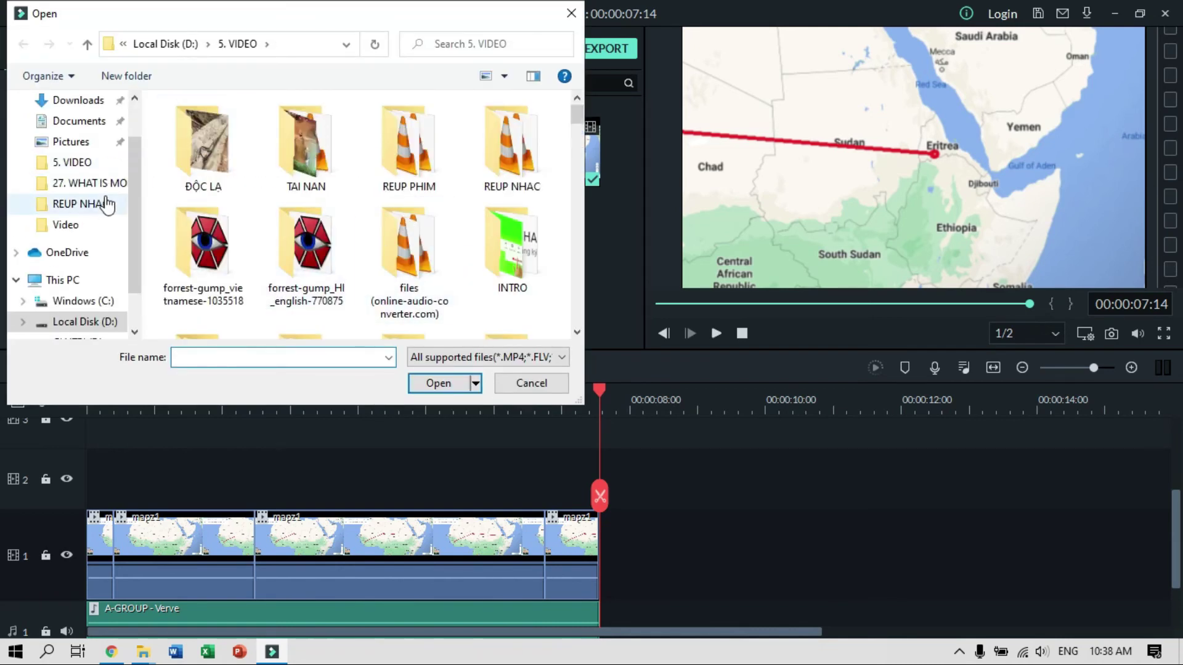
left_click(79, 110)
scroll(500, 236, "down", 1)
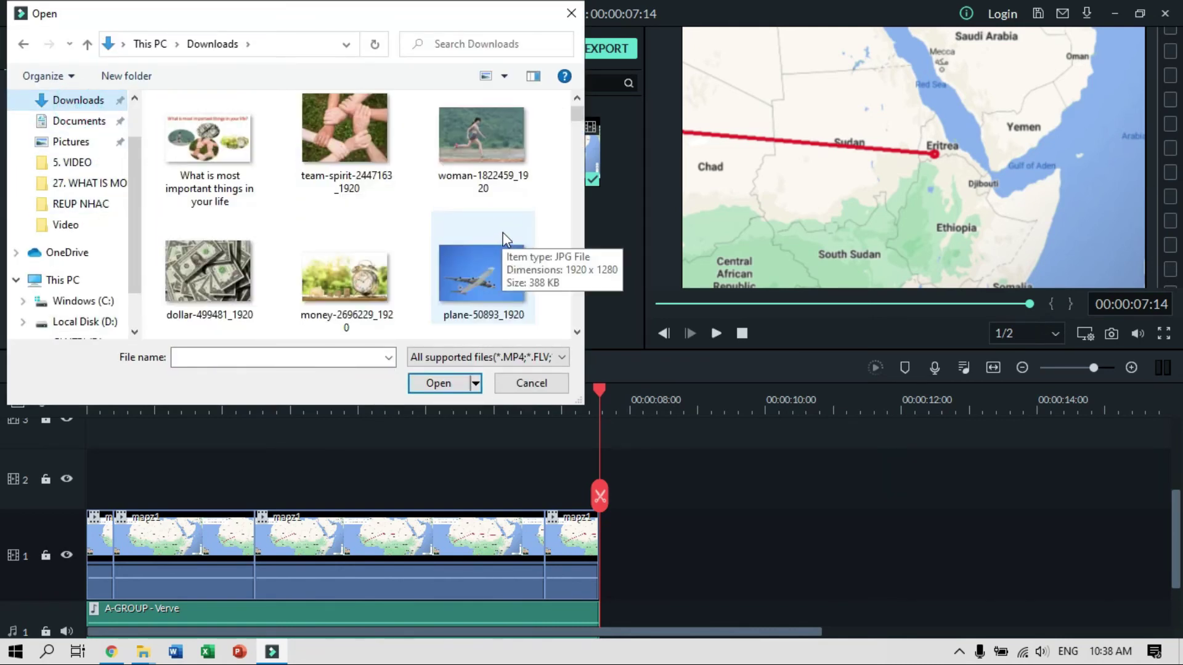
left_click(433, 388)
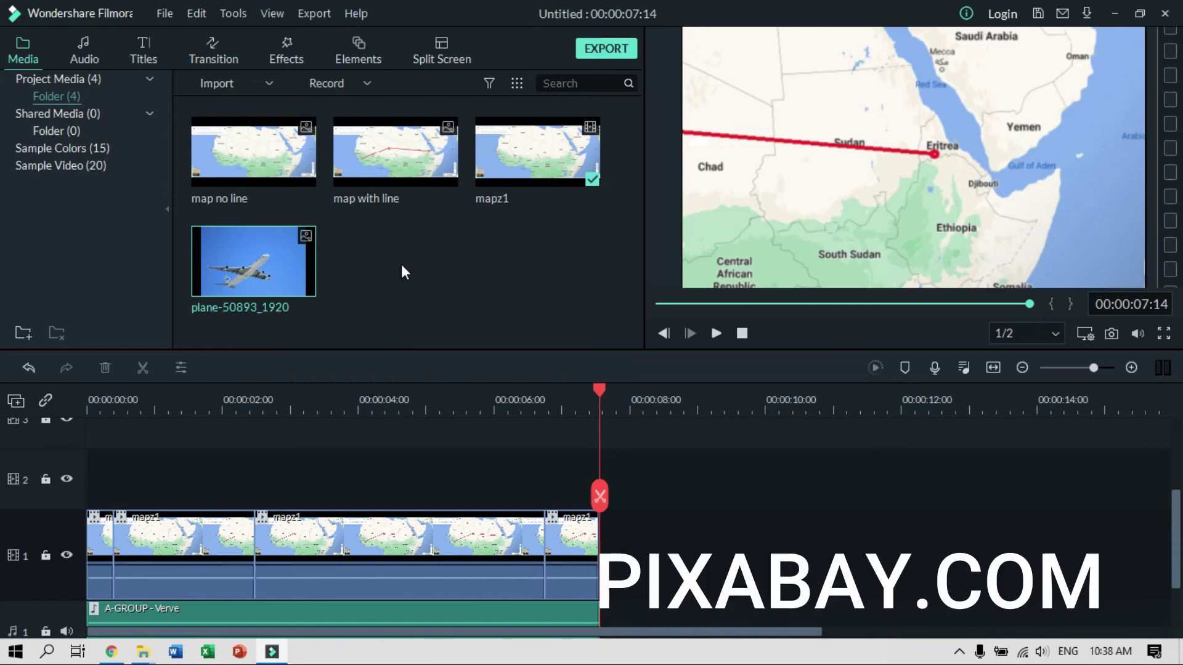
Place the plane image on video track 2 over the full length of the map clips and enlarge it to cover the frame
left_click_drag(292, 275, 104, 493)
left_click_drag(183, 504, 600, 500)
left_click(495, 413)
left_click(730, 249)
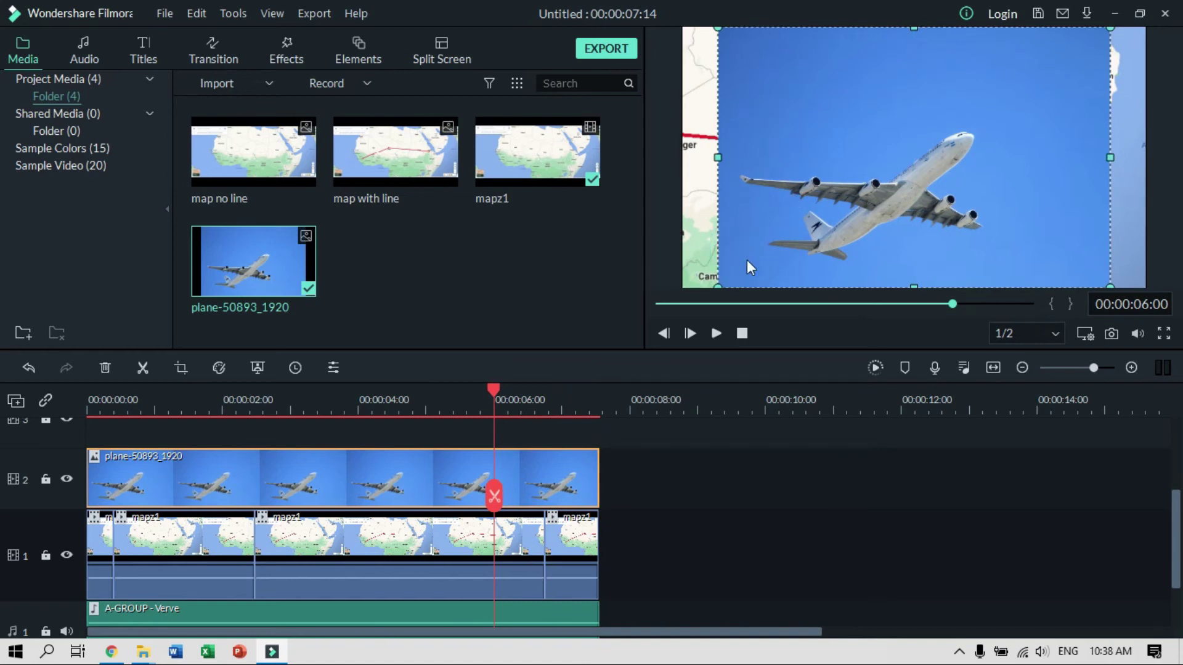
left_click_drag(702, 289, 681, 294)
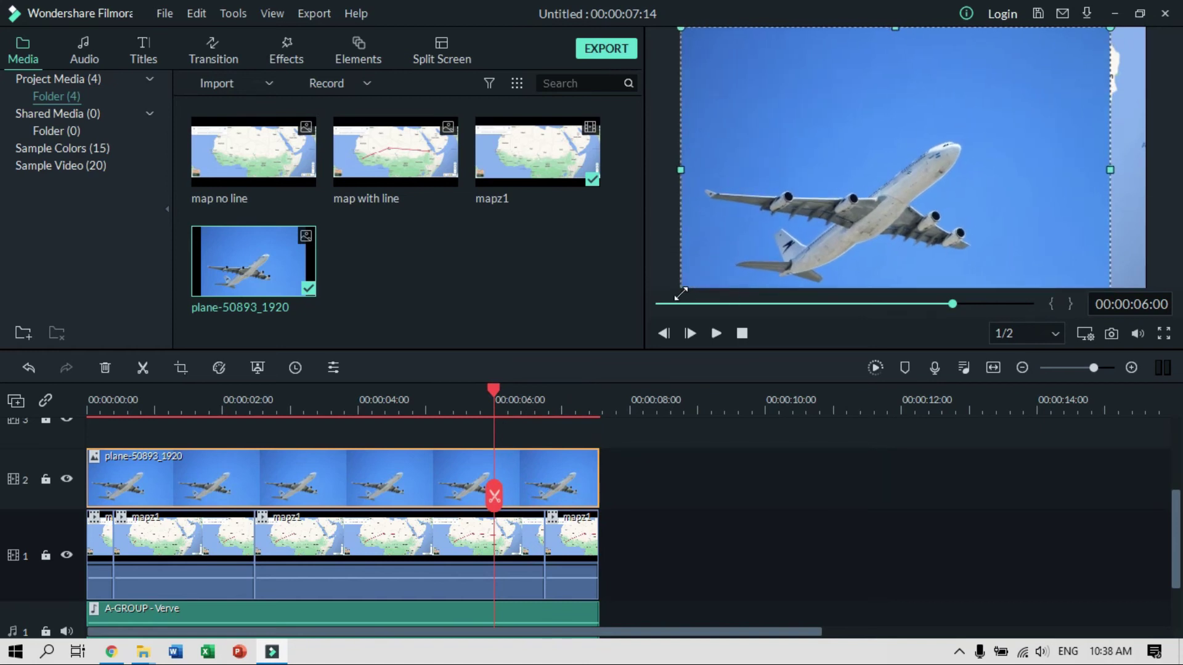
left_click_drag(1115, 29, 1138, 24)
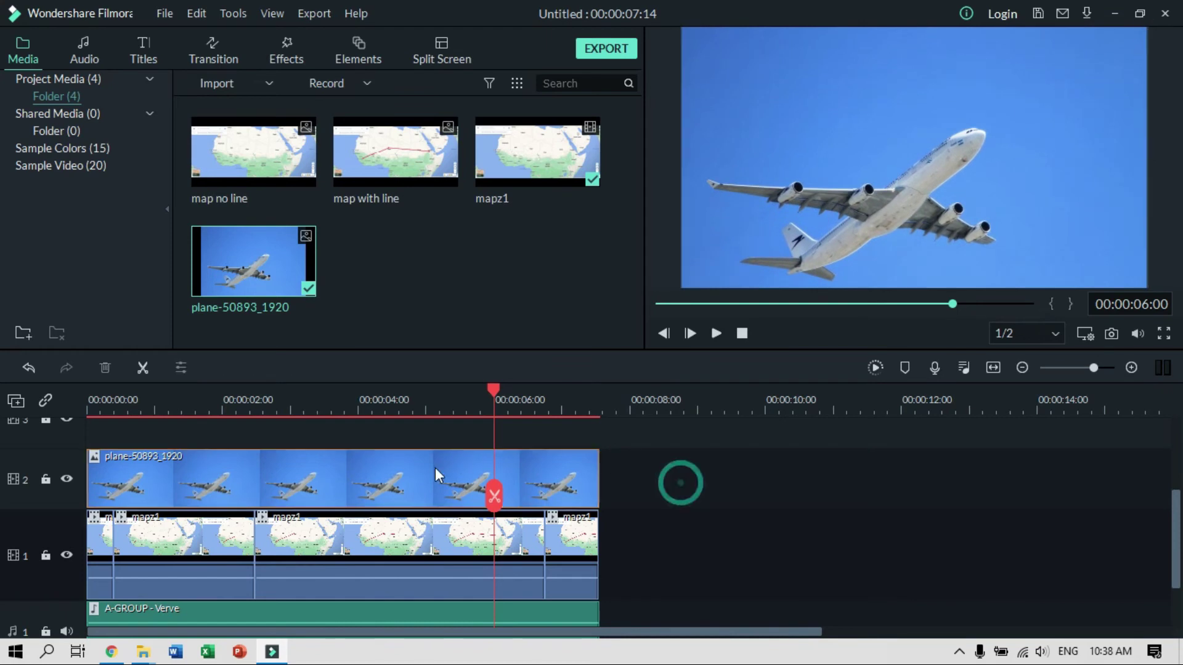
Lower the plane image's compositing opacity to 34.48 % so the map shows through, and apply the setting
right_click(384, 478)
left_click(323, 470)
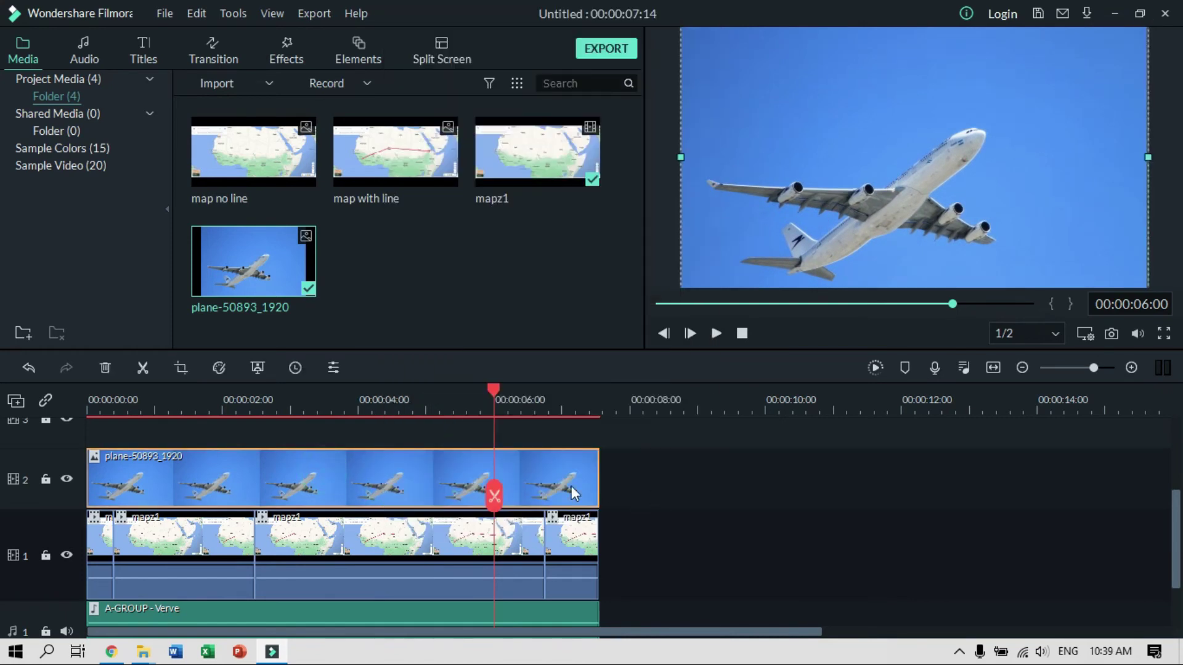
double_click(342, 476)
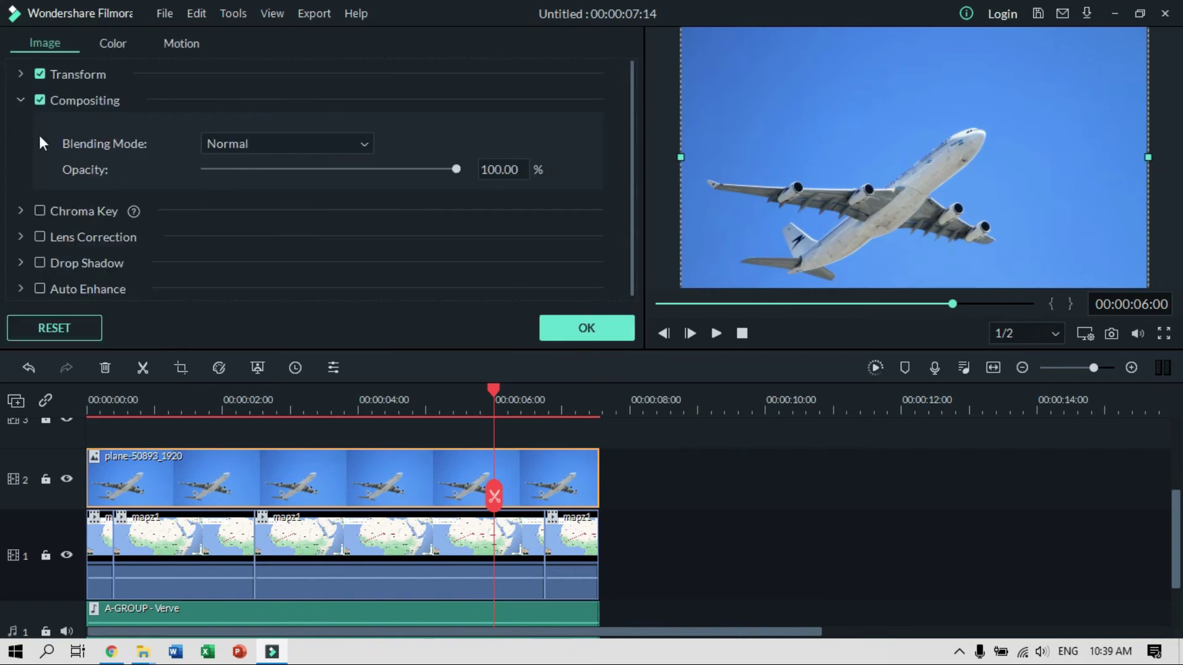
left_click(25, 101)
left_click(21, 99)
left_click(21, 99)
left_click(21, 99)
left_click_drag(420, 176, 300, 174)
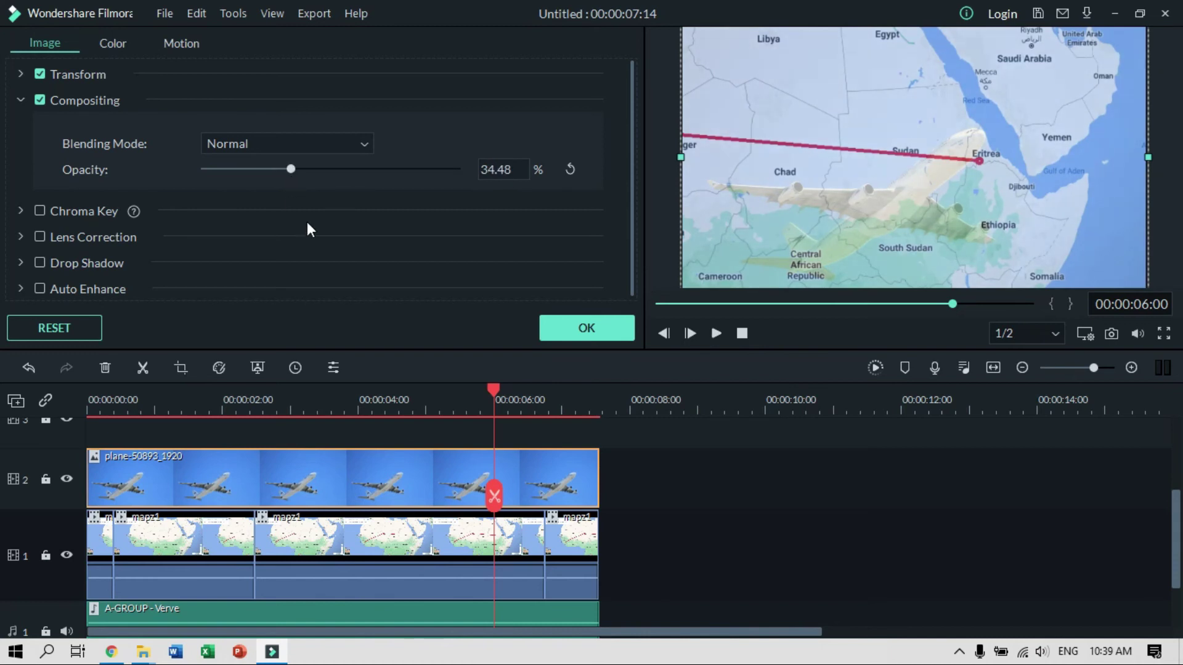
left_click(569, 328)
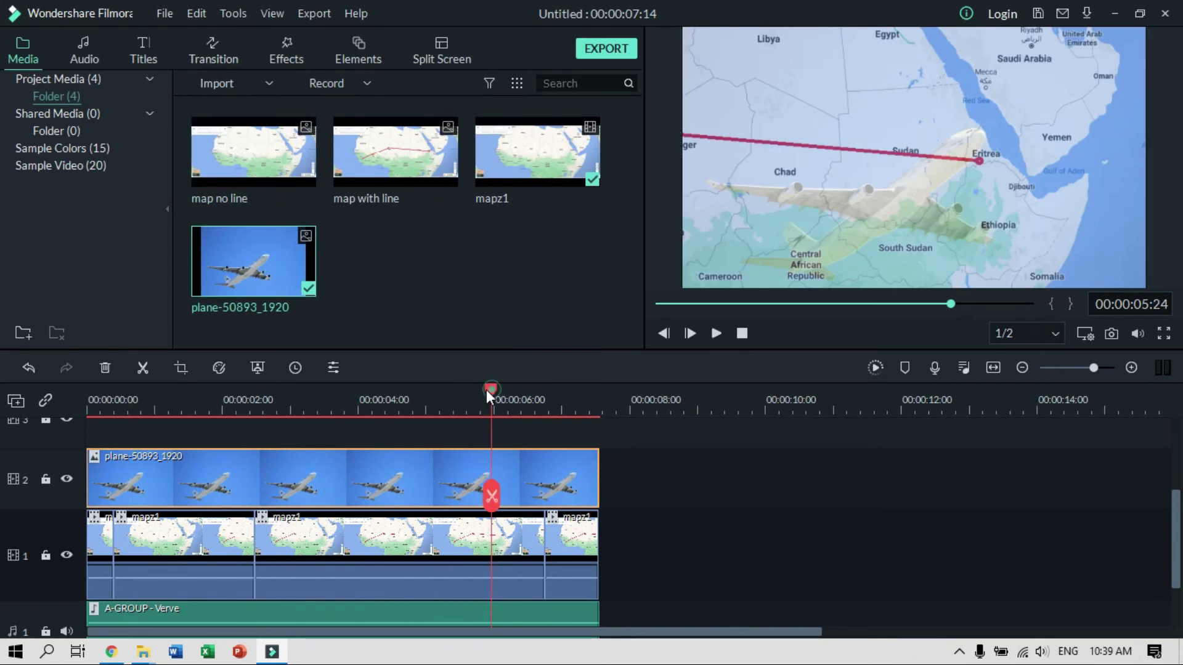
Clear the transition search, add a Dissolve transition to the start of the plane clip on track 2, and play the result
key("Home")
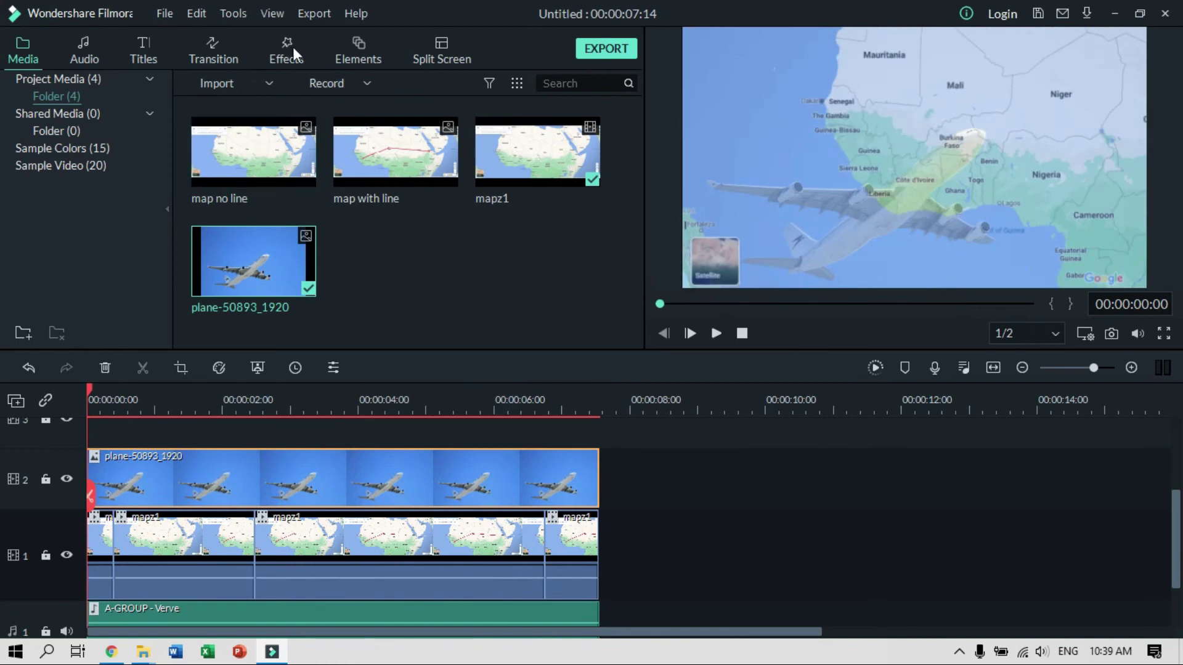
left_click(213, 50)
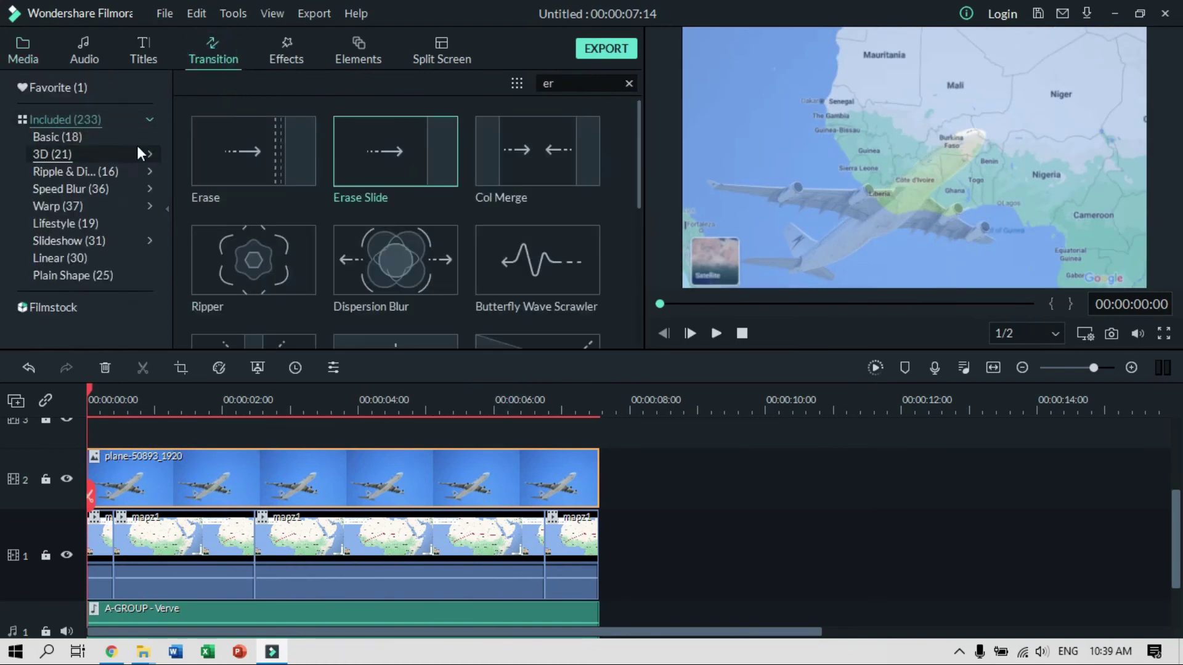
left_click(60, 140)
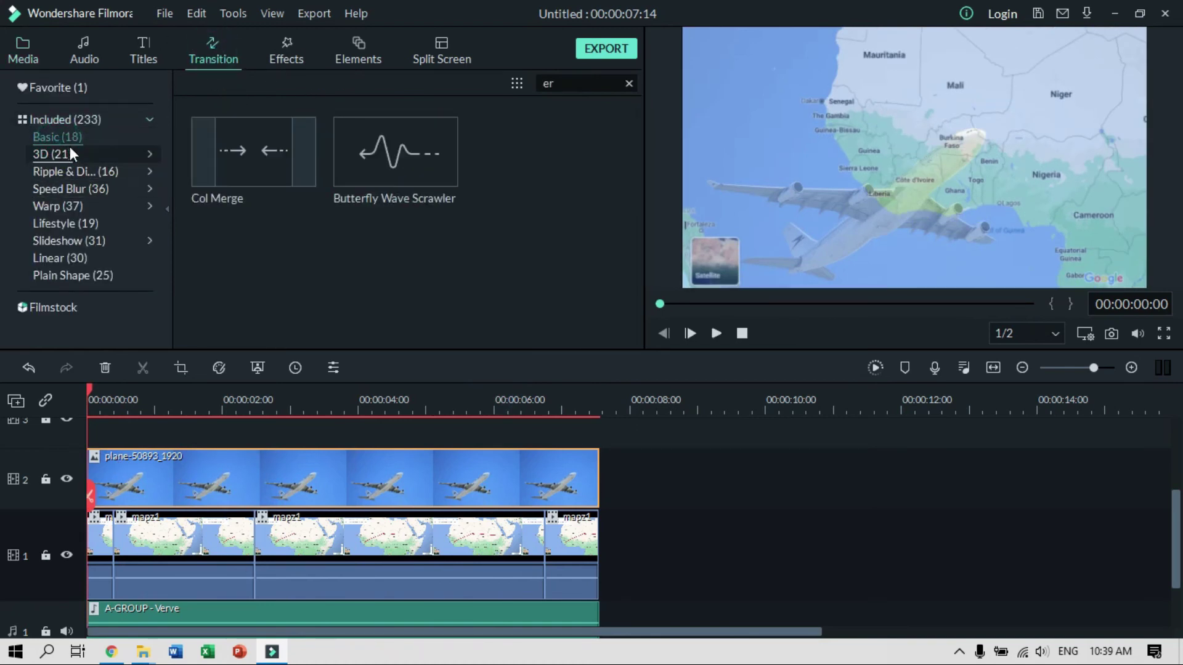
left_click(62, 124)
left_click(56, 124)
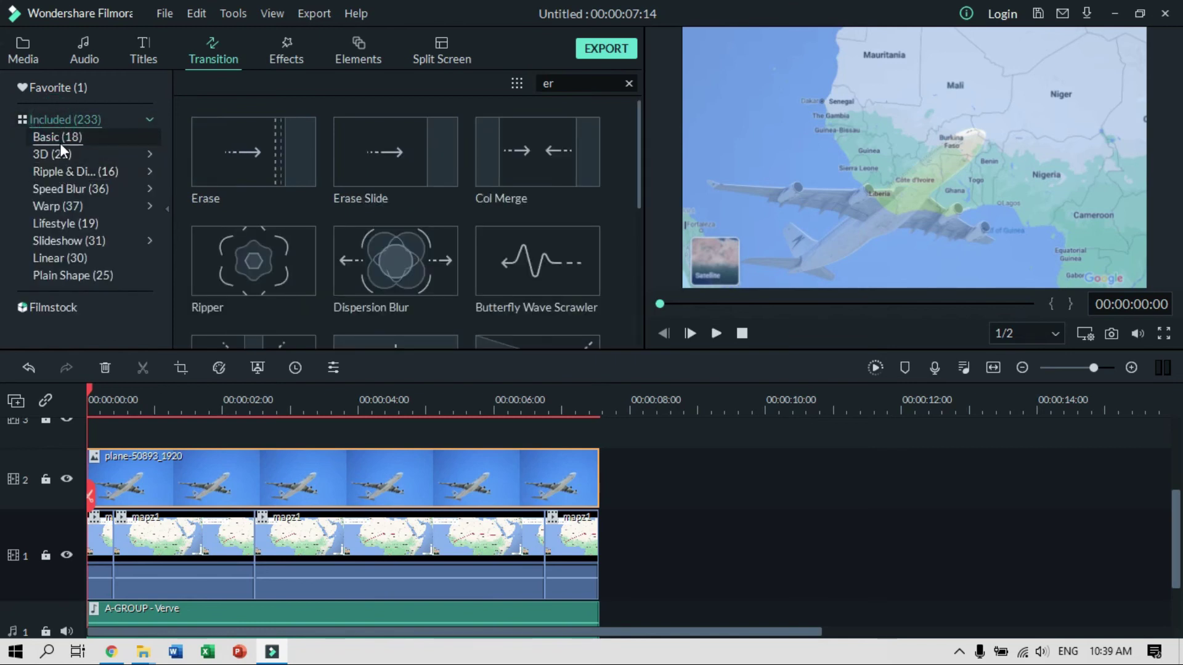
left_click(629, 84)
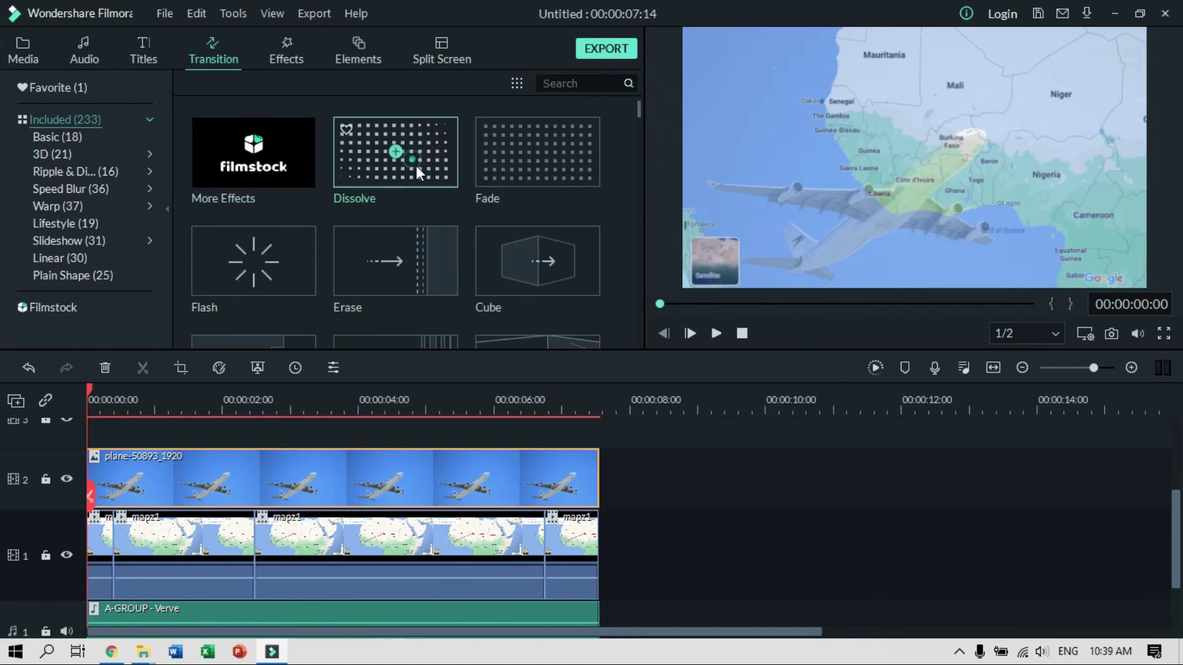
left_click_drag(86, 471, 87, 473)
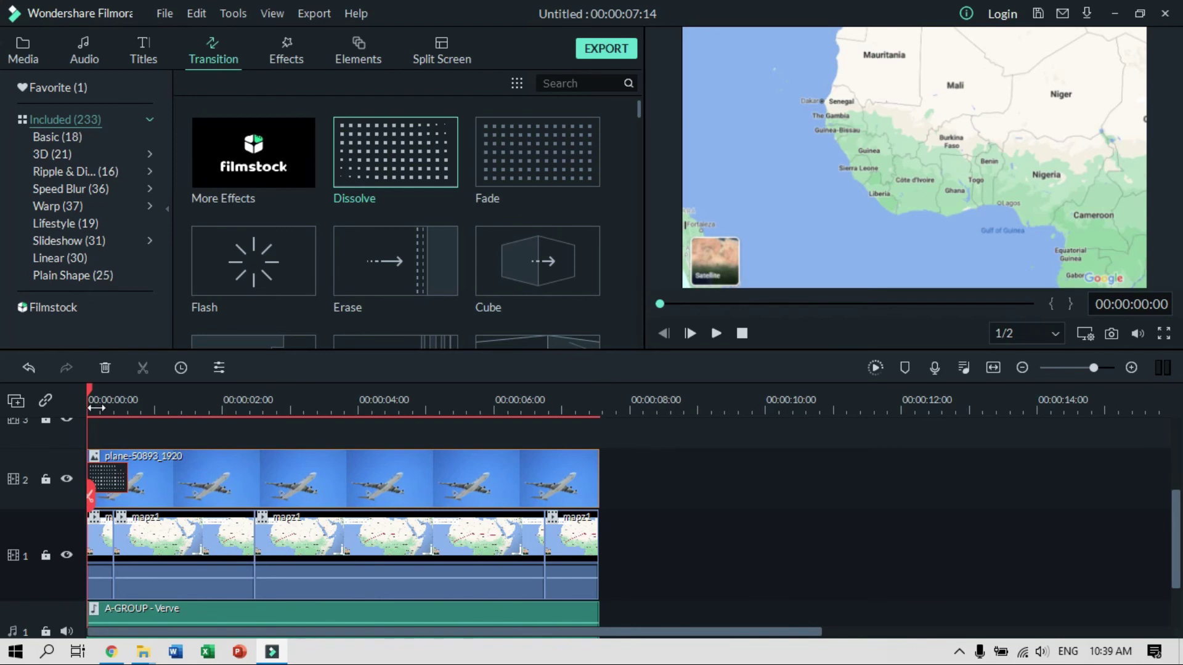
key("space")
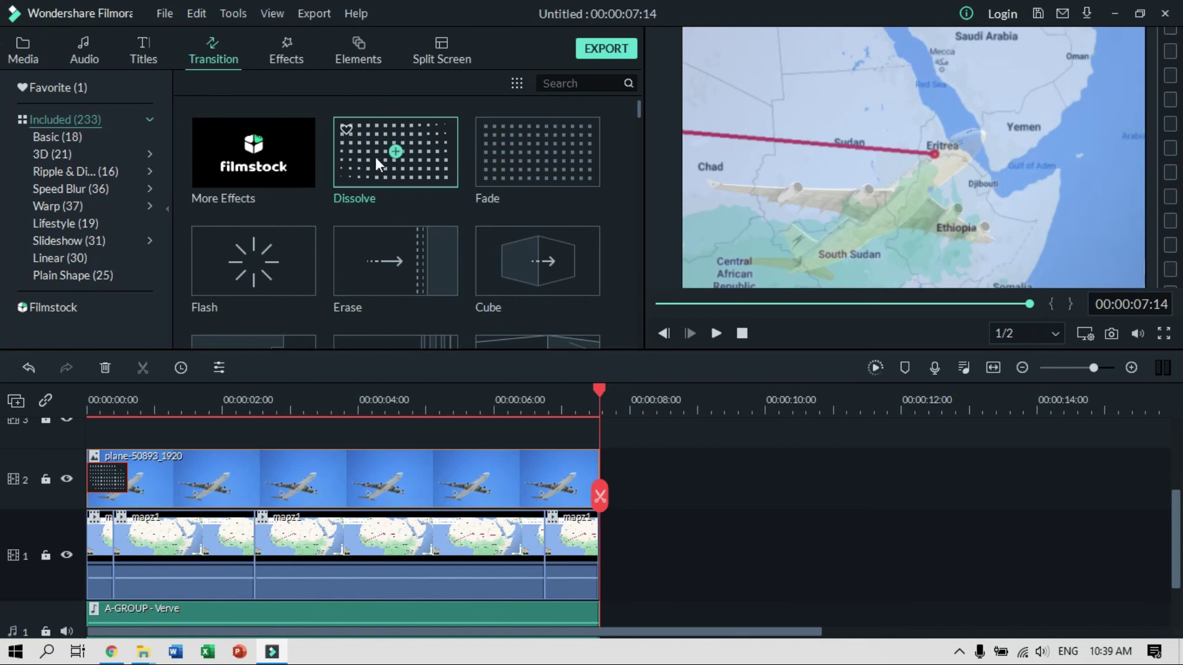
Add a short Dissolve transition to the end of the plane clip on track 2 and play the ending
left_click_drag(498, 477, 463, 477)
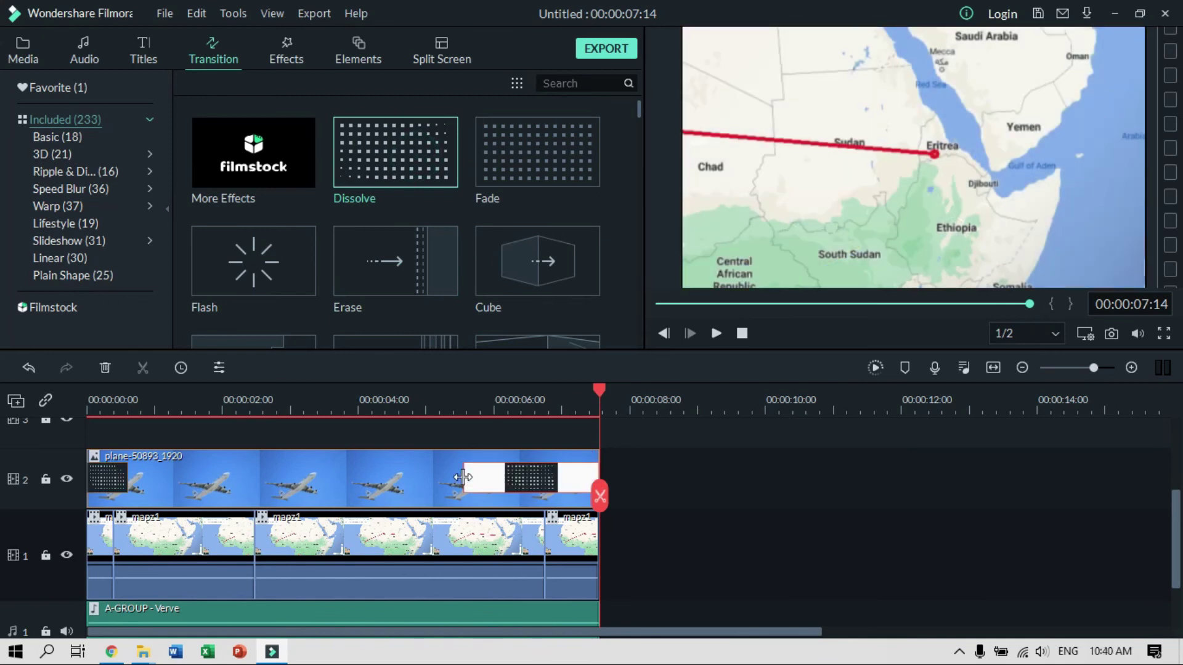
left_click_drag(597, 394, 486, 404)
key("space")
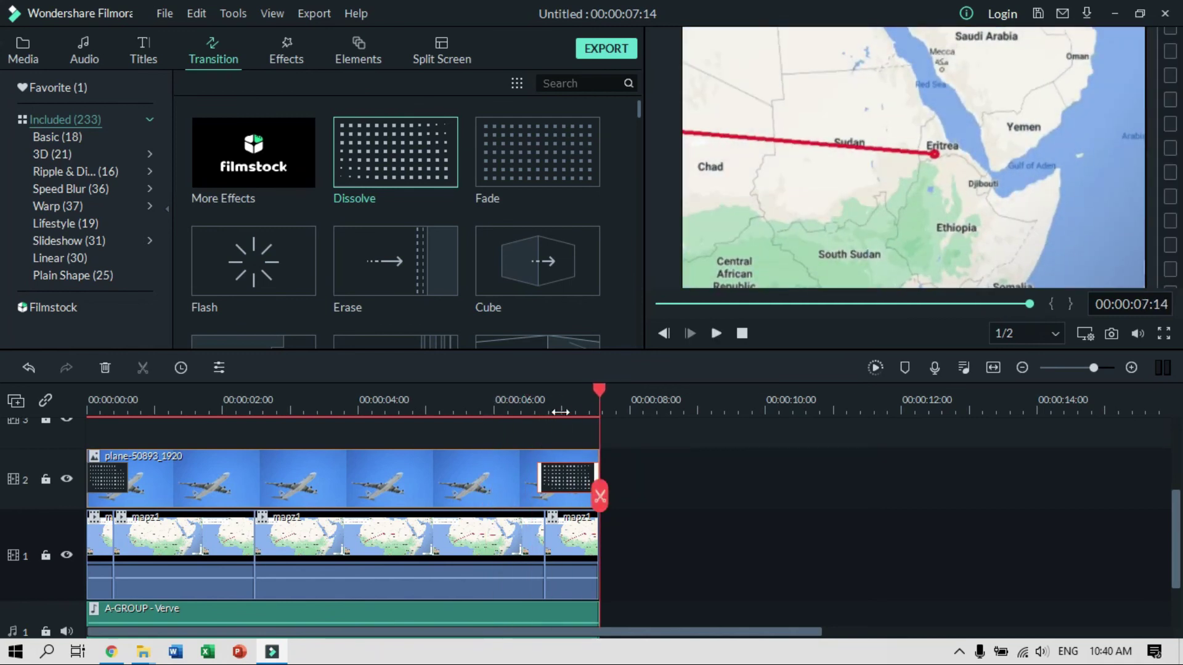
Review the plane, map and music tracks and scrub through the animation from beginning to end
scroll(670, 505, "down", 2)
left_click_drag(597, 388, 88, 431)
scroll(638, 523, "up", 3)
scroll(638, 512, "up", 1)
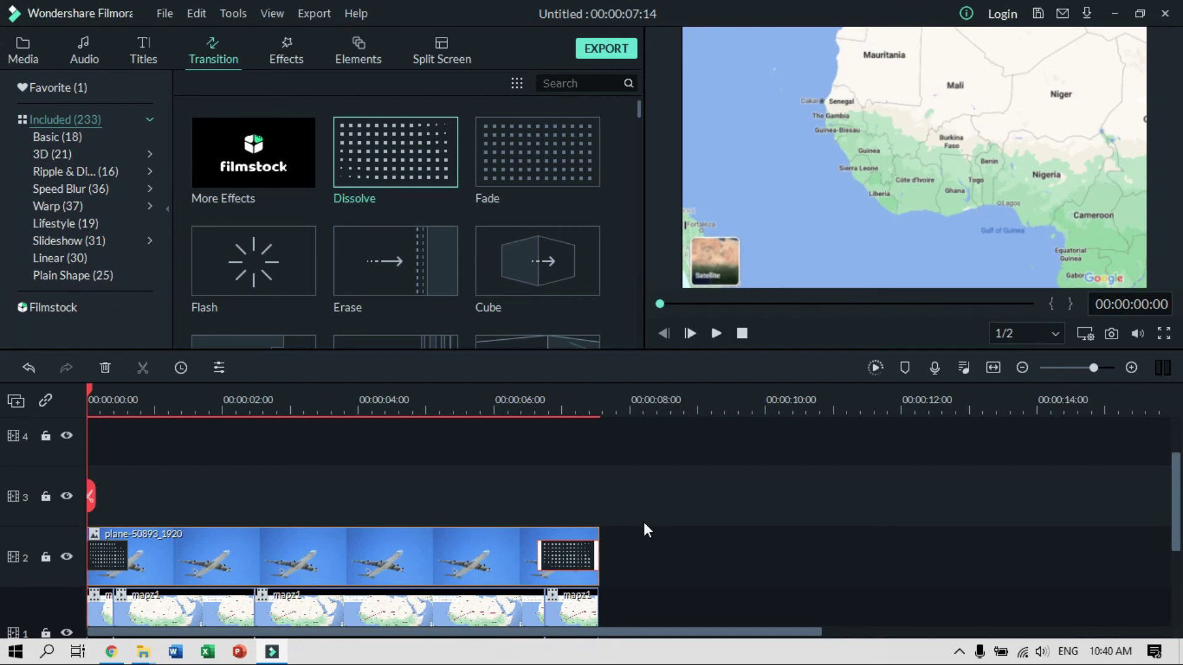
scroll(644, 524, "down", 3)
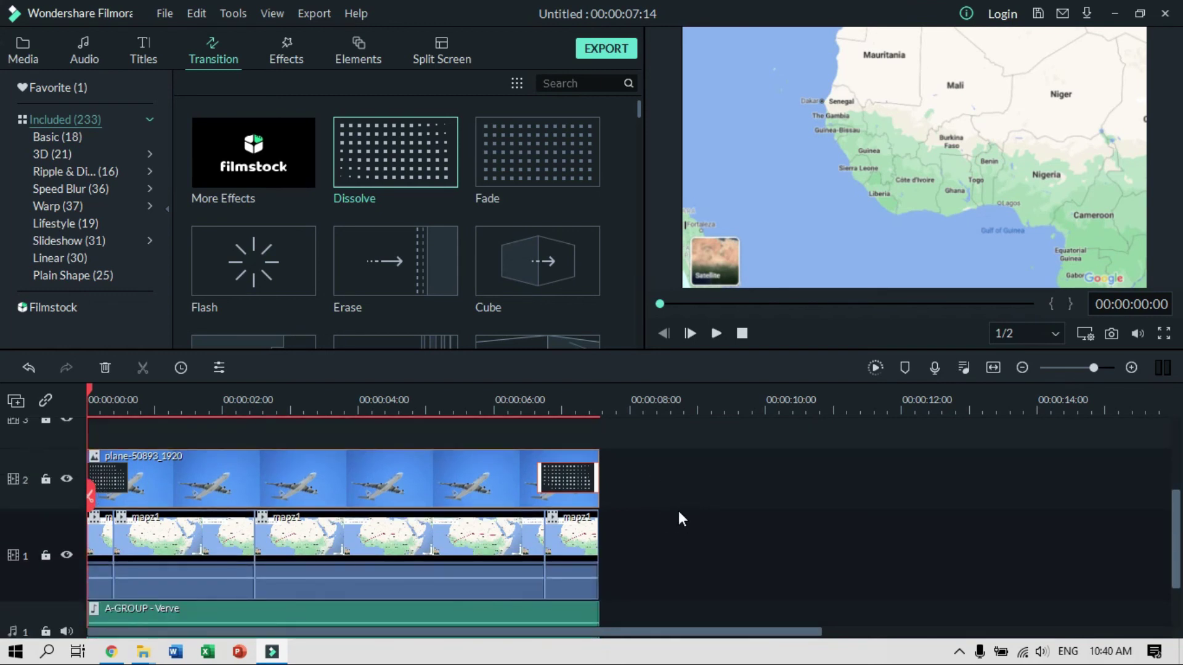
scroll(651, 515, "down", 3)
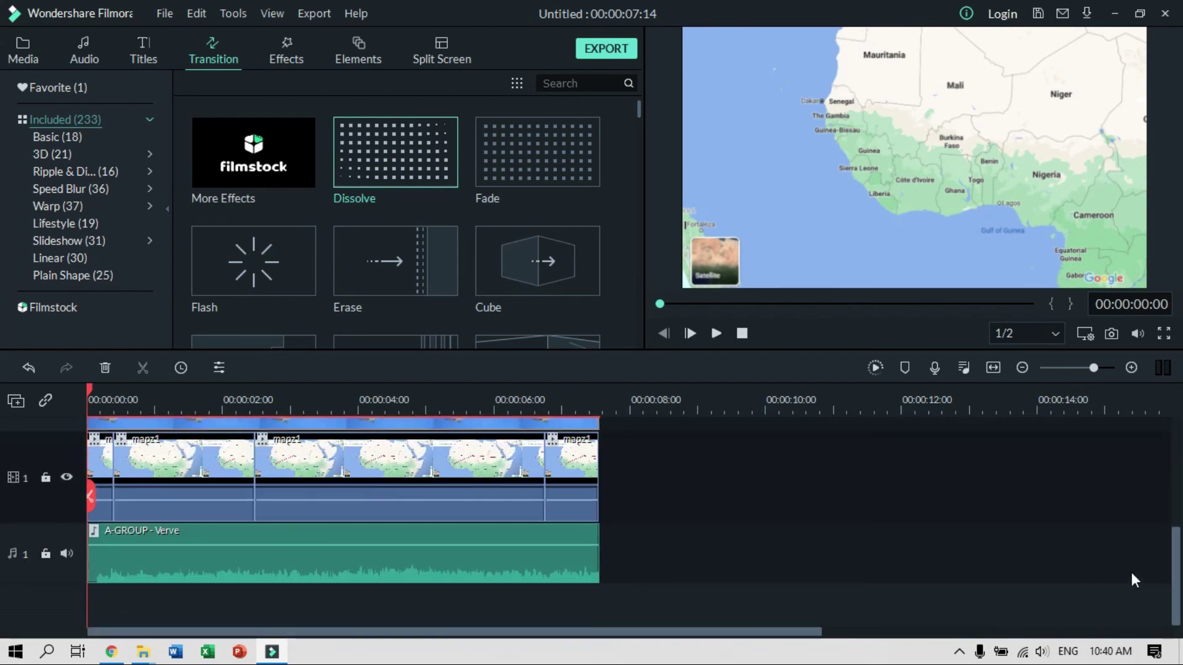
scroll(621, 571, "up", 1)
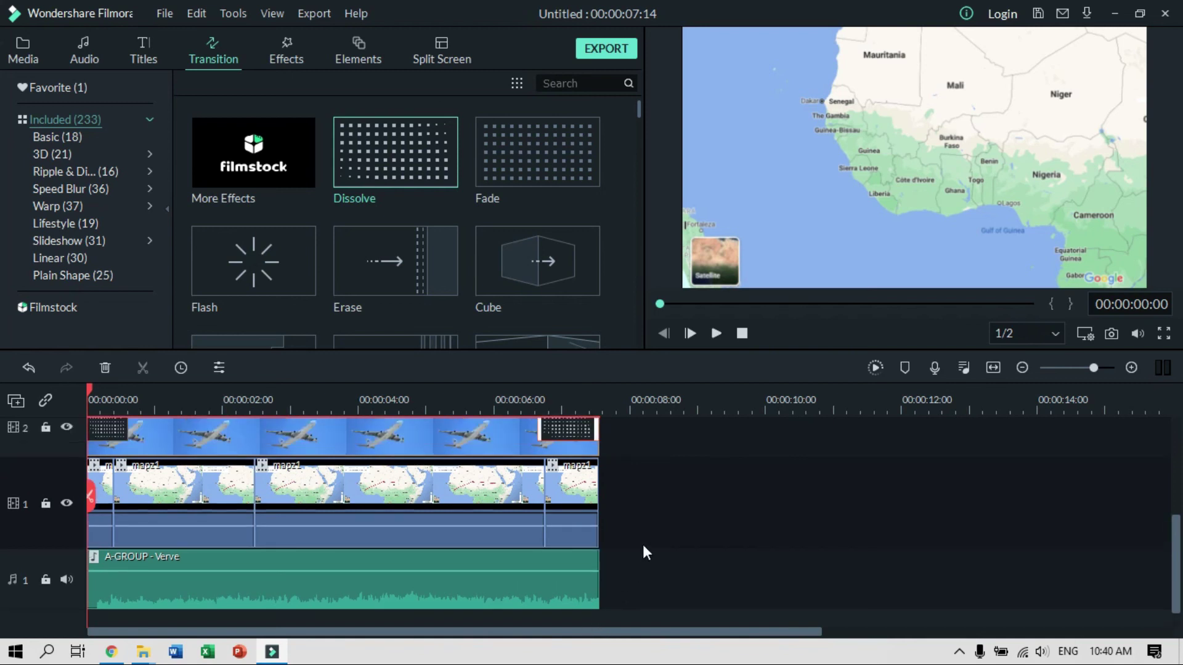
scroll(645, 551, "up", 3)
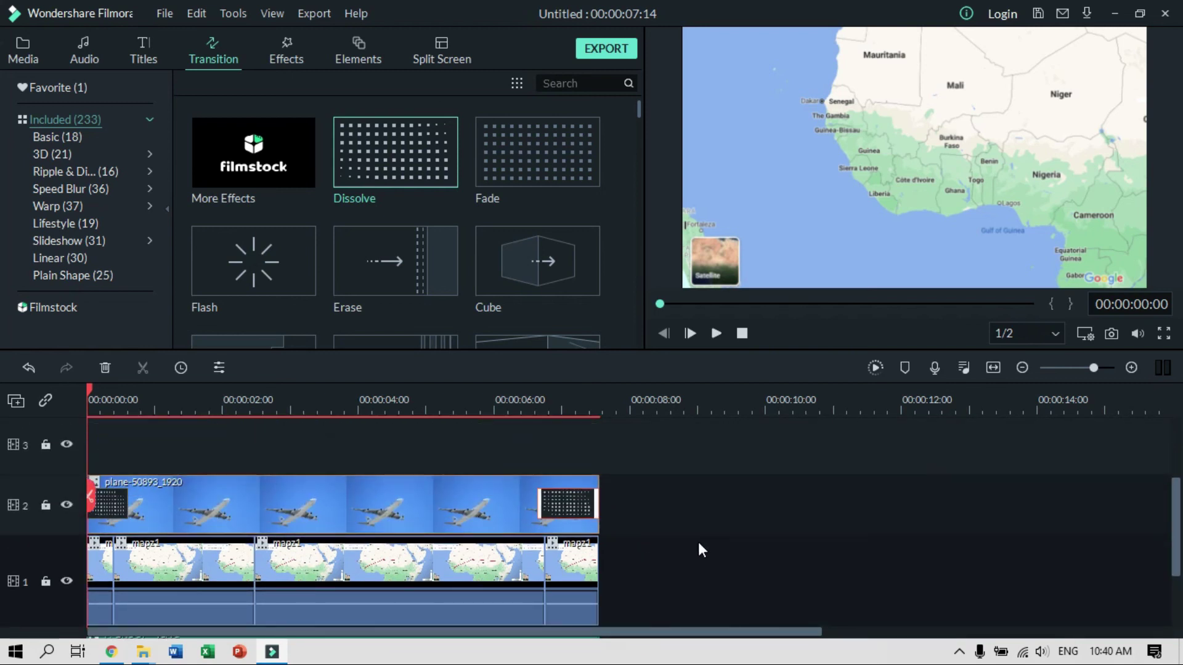
left_click_drag(90, 389, 649, 515)
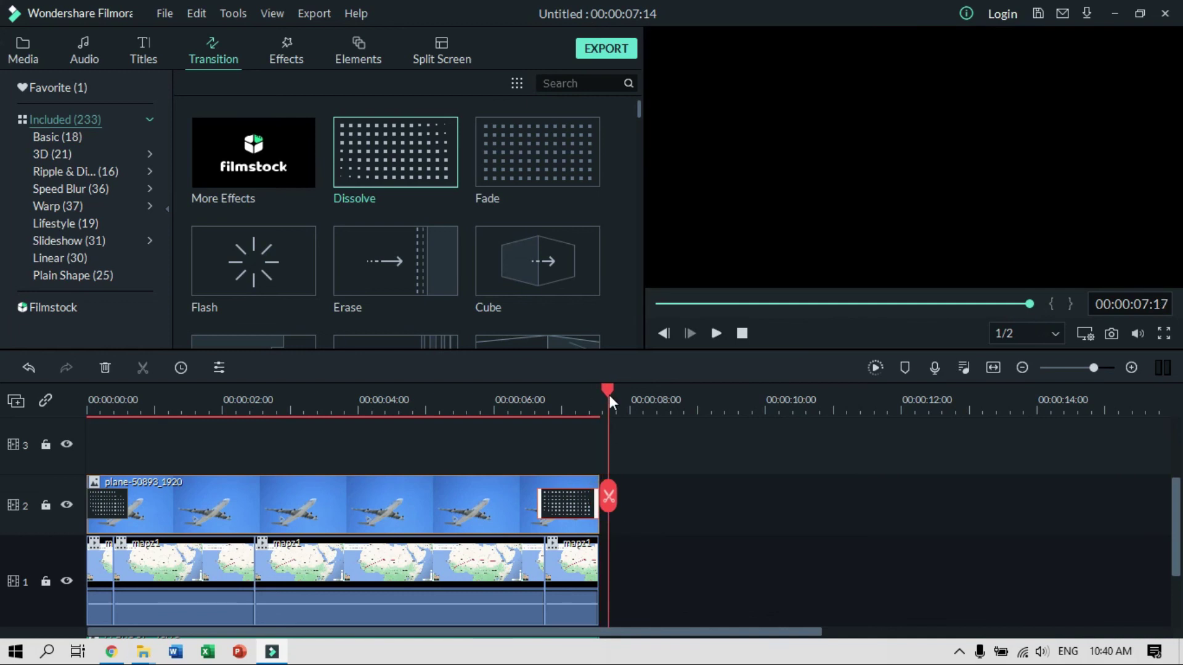
left_click_drag(608, 394, 563, 398)
scroll(584, 462, "up", 2)
scroll(622, 216, "down", 5)
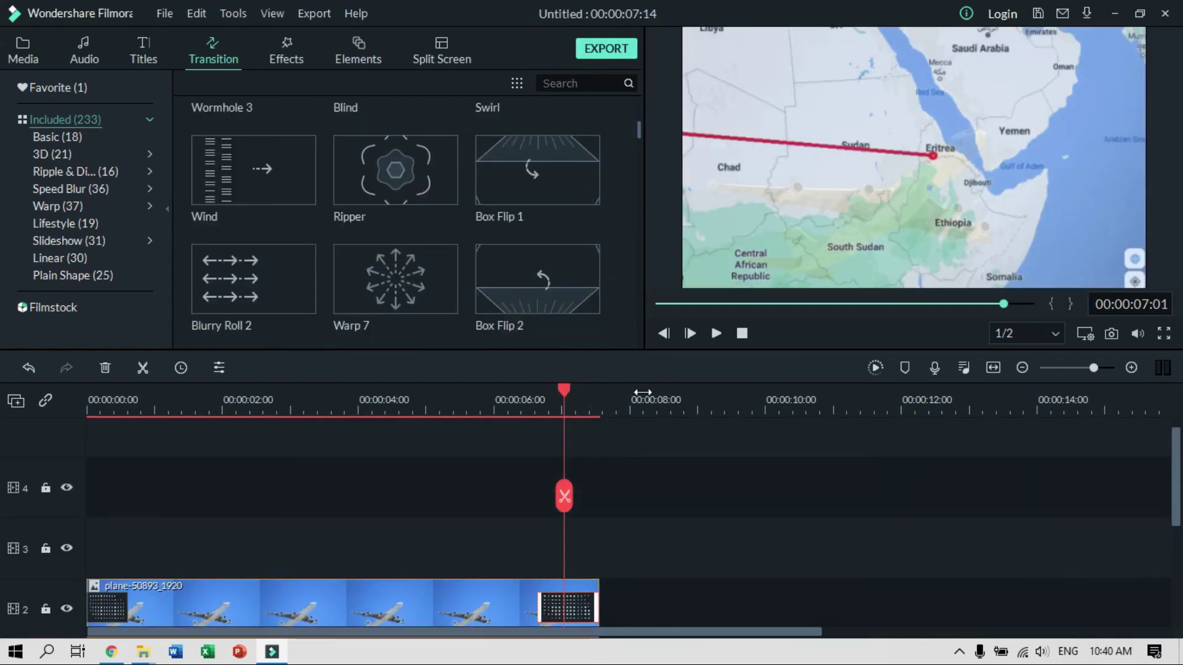
scroll(626, 475, "down", 2)
Export the video as an MP4 named maps done1 to D:/5. VIDEO and close the export window when it completes
left_click(619, 49)
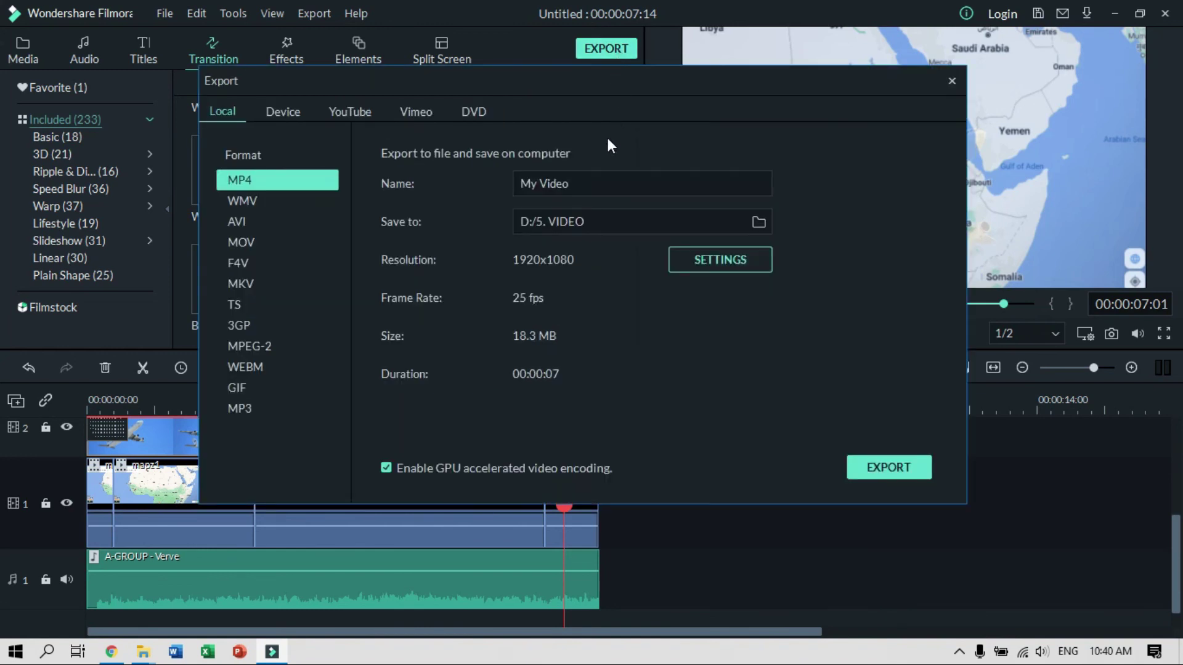
left_click(597, 188)
type("maps done")
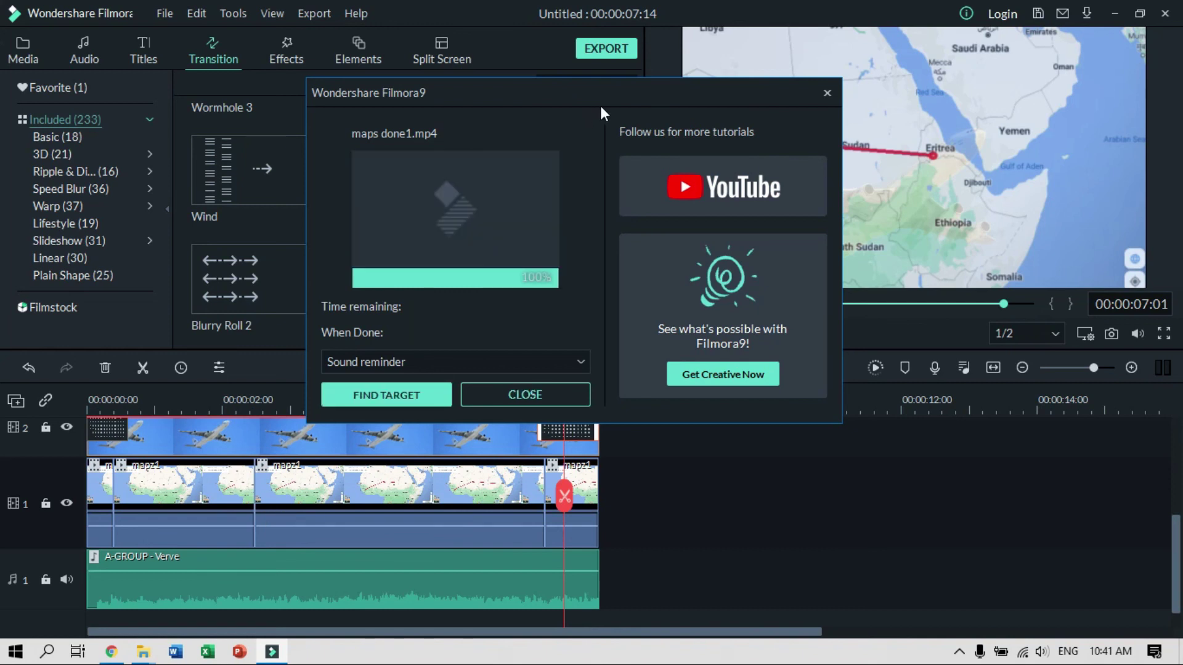
left_click(521, 392)
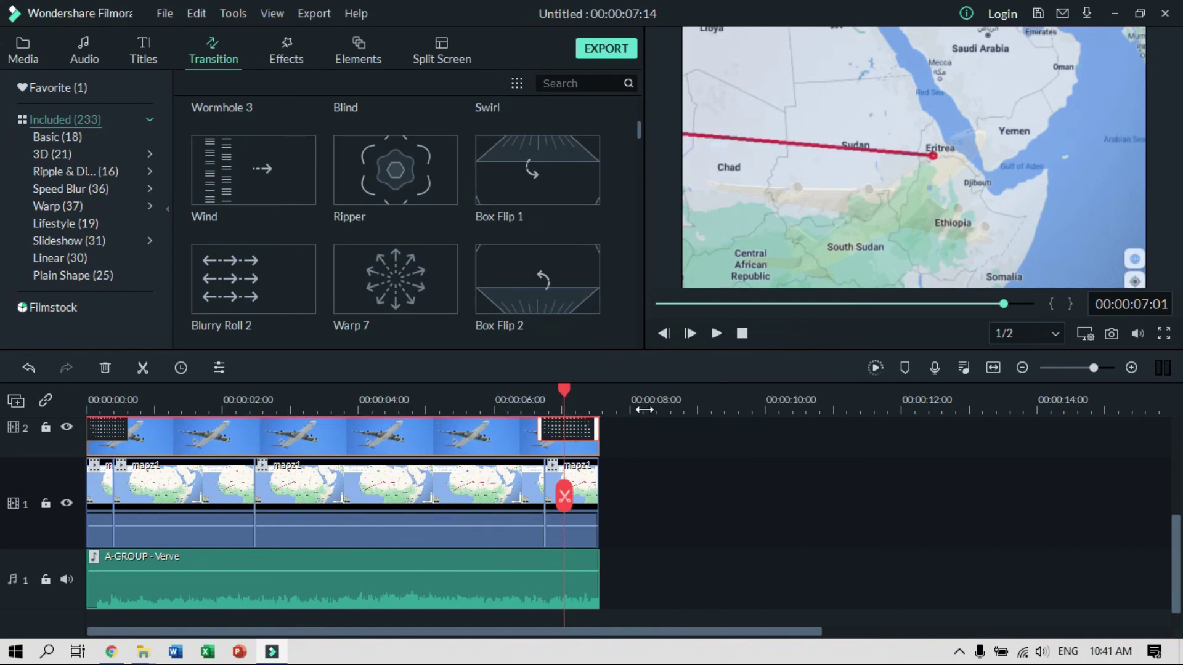
scroll(732, 517, "down", 1)
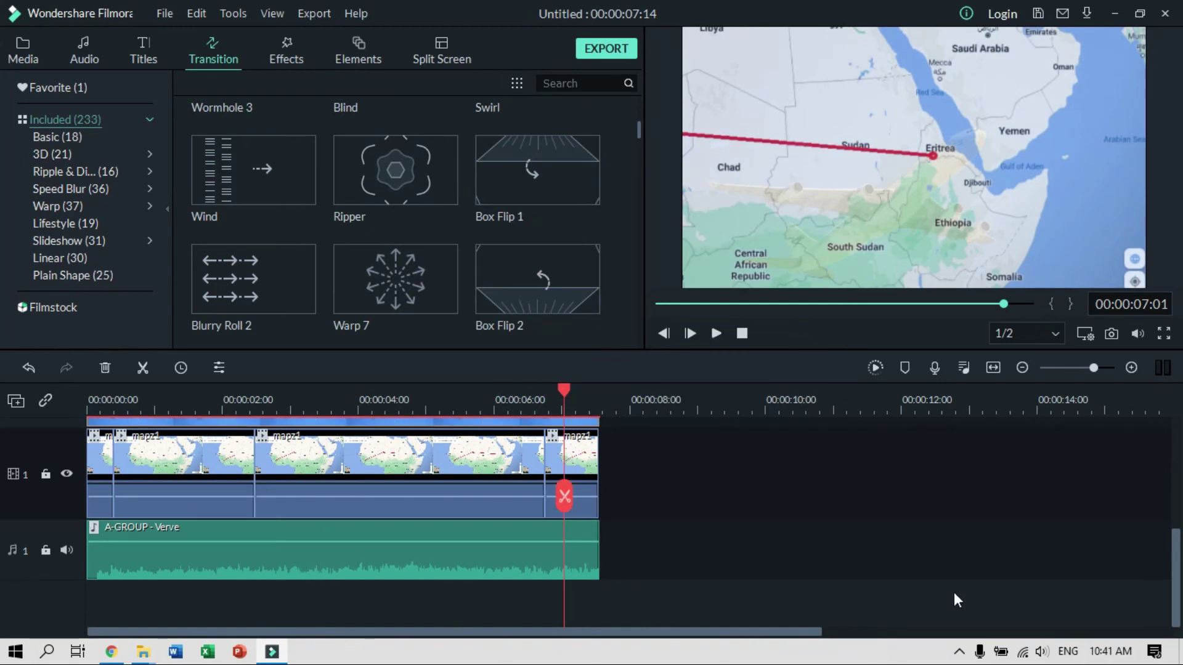
left_click(959, 651)
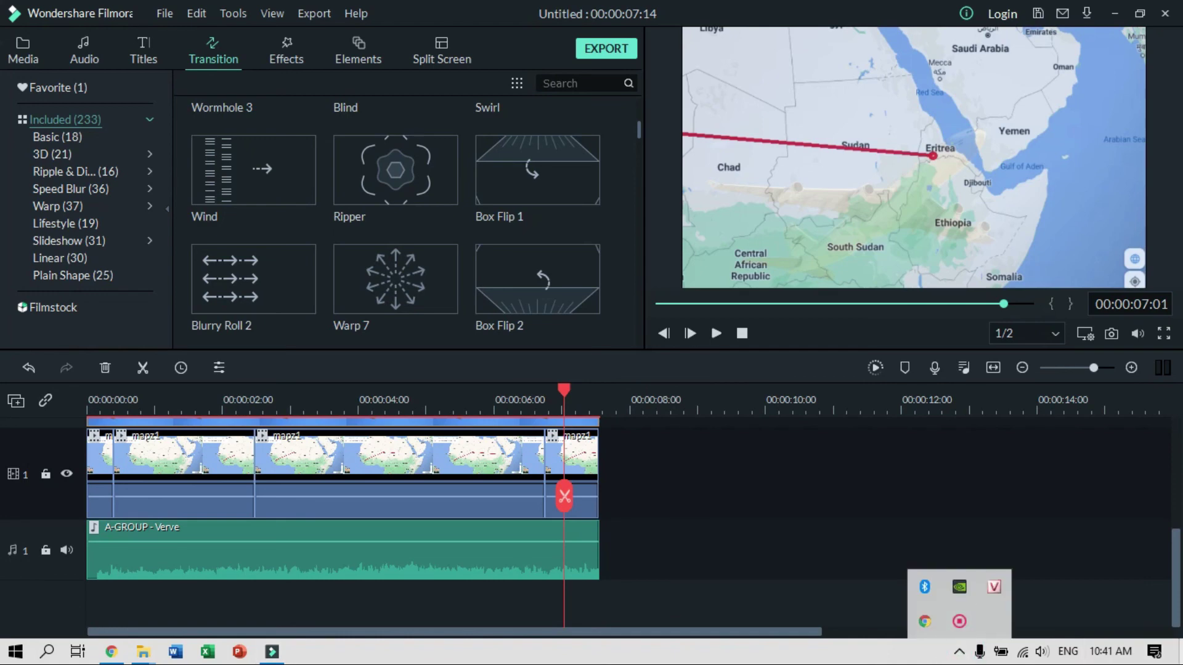
Switch to the 5. VIDEO folder in File Explorer and select the exported video maps done1
key("super+d")
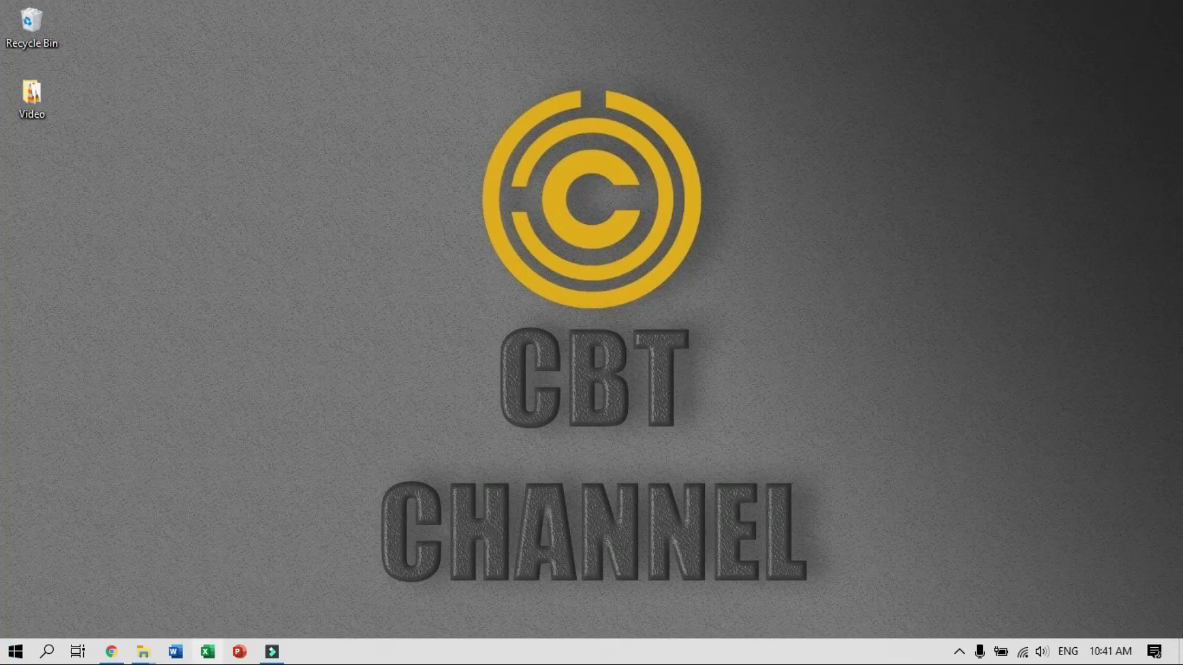
mouse_move(143, 651)
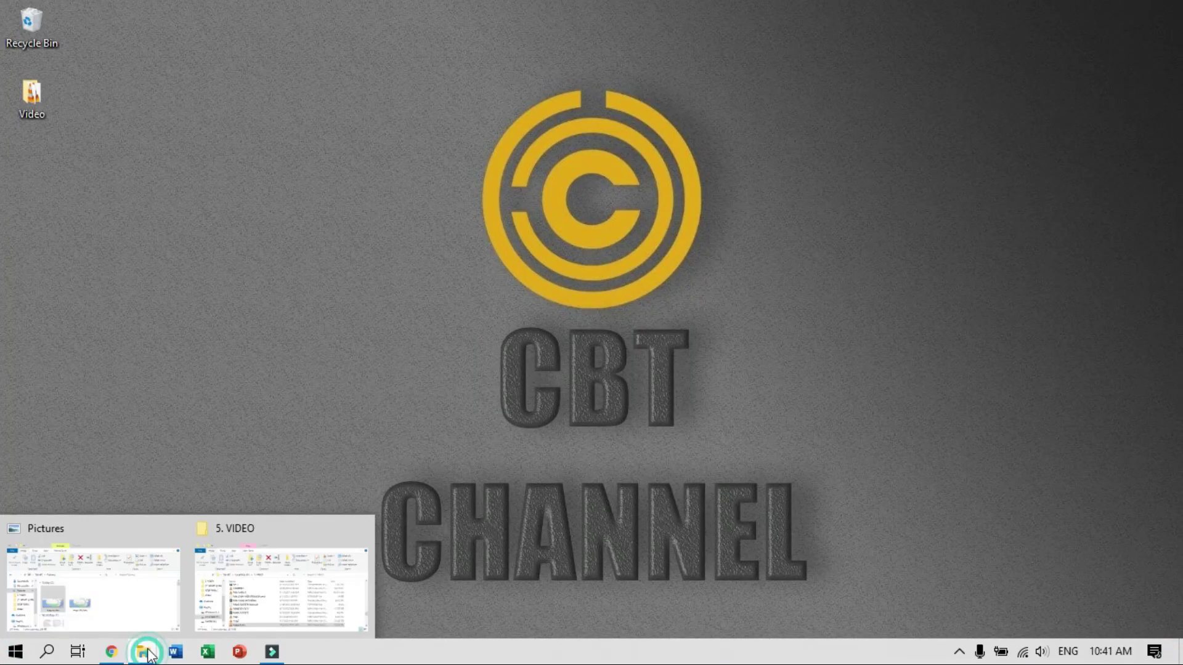
left_click(223, 584)
scroll(331, 318, "up", 5)
scroll(330, 317, "up", 1)
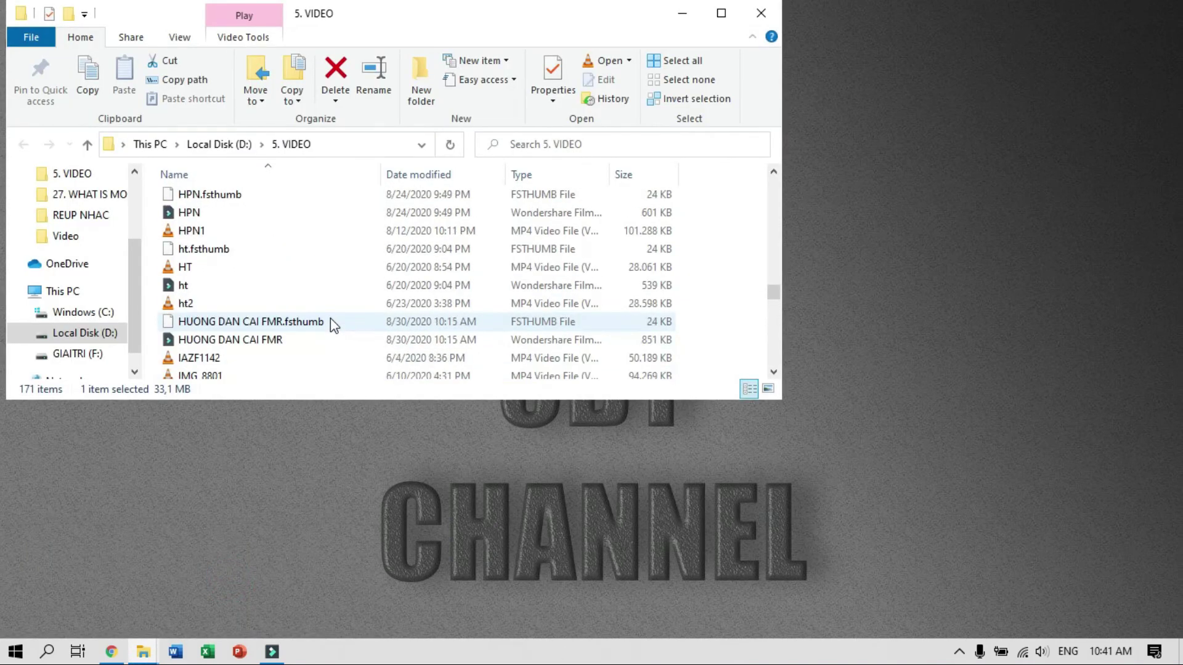
scroll(331, 318, "down", 12)
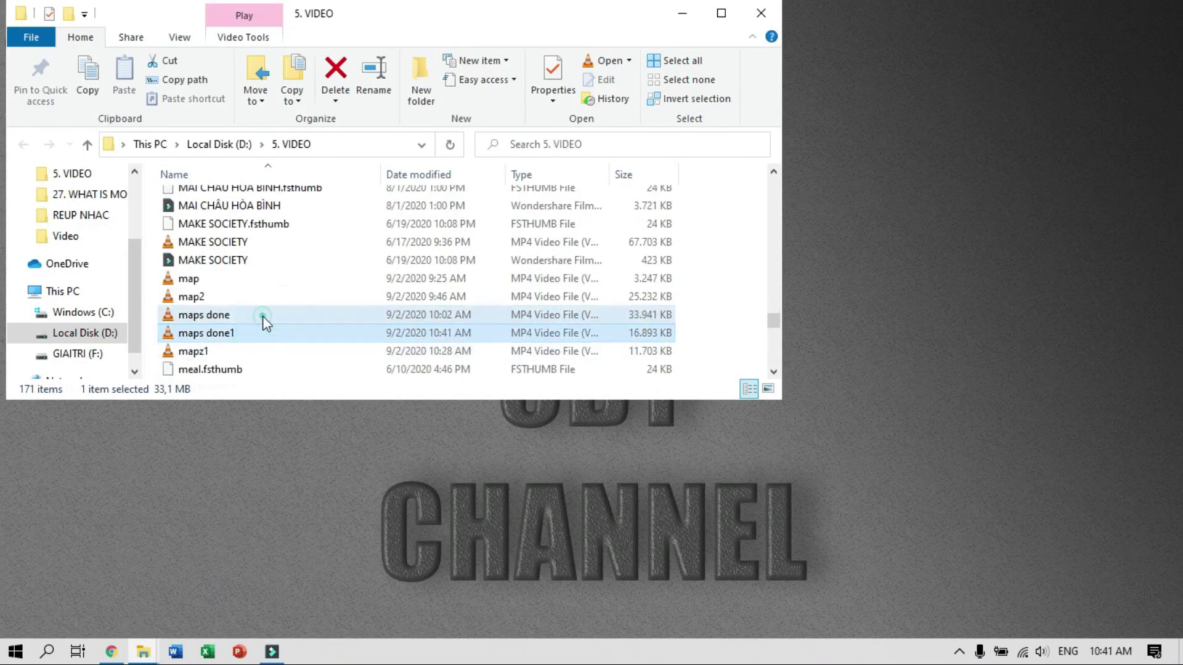
left_click(272, 334)
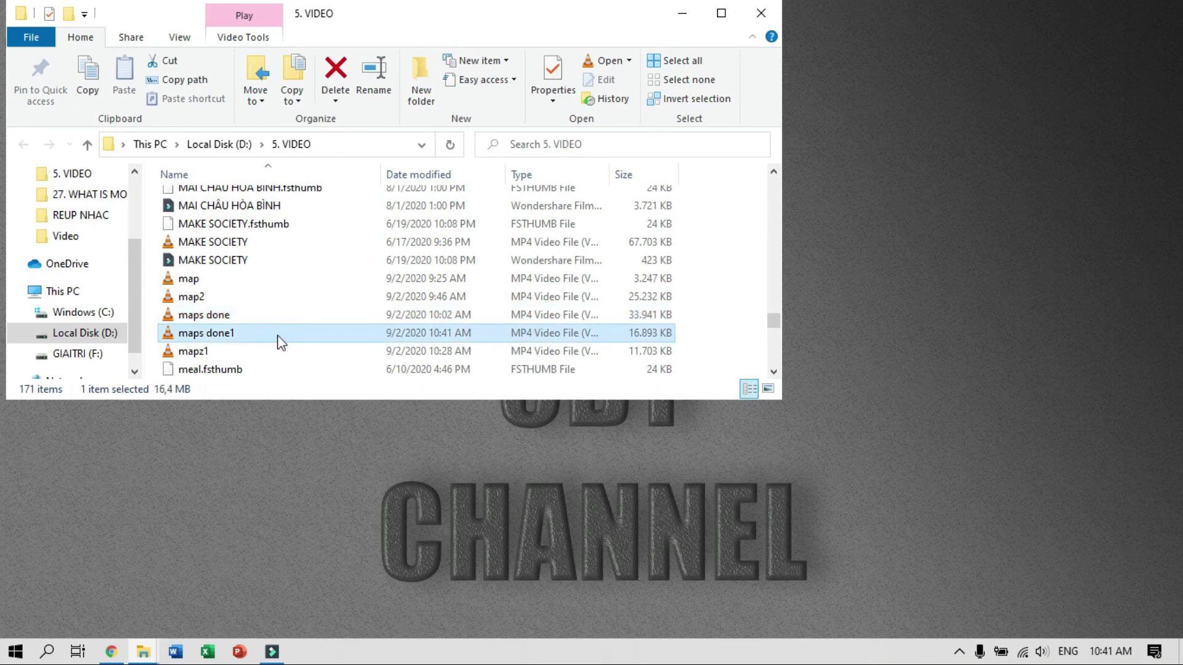